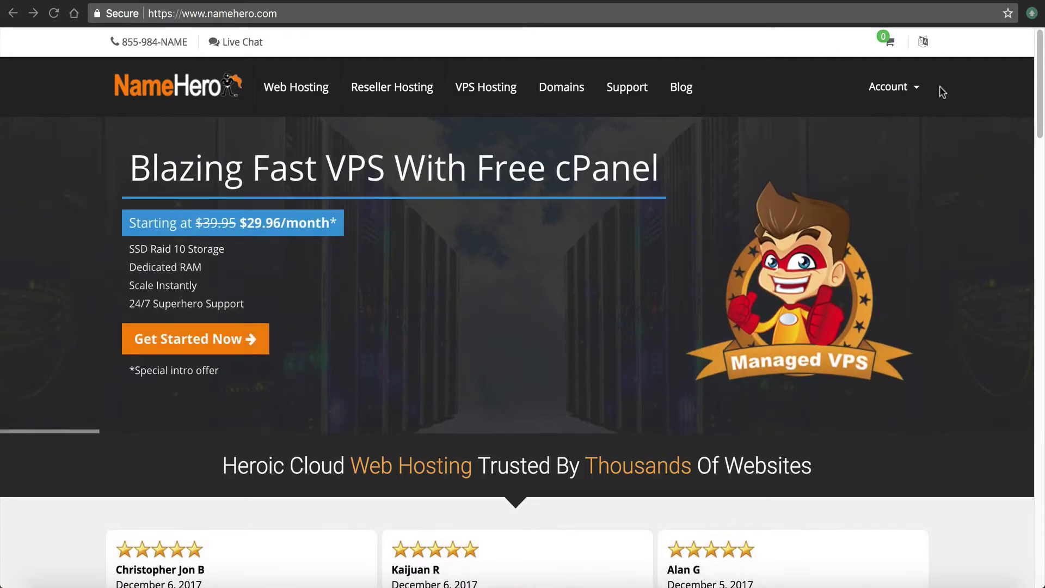
Log in to the NameHero client area and open the Corporate Hero reseller account's cPanel
{"action": "left_click", "coordinate": [892, 87]}
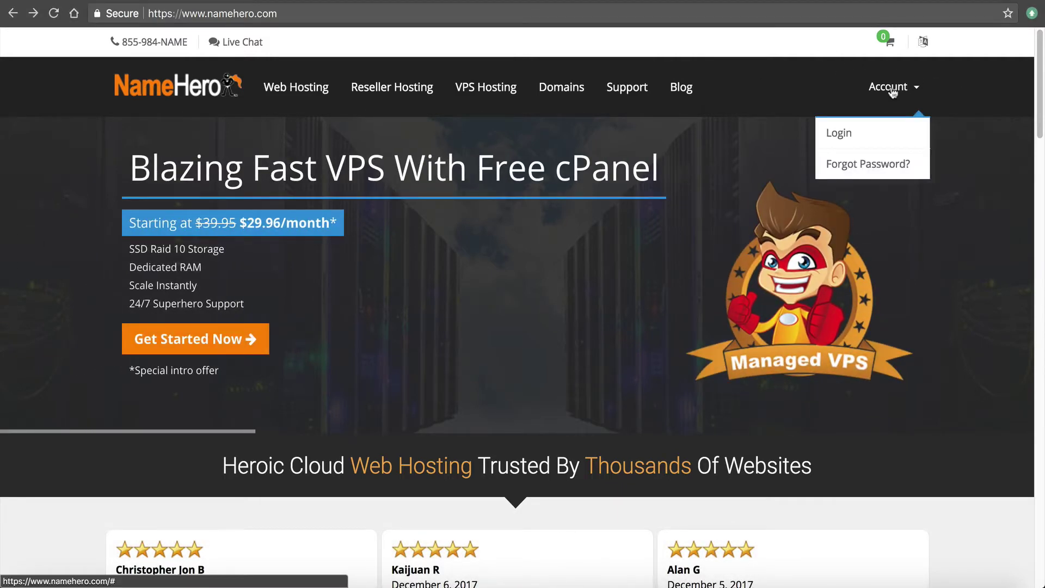
{"action": "left_click", "coordinate": [853, 135]}
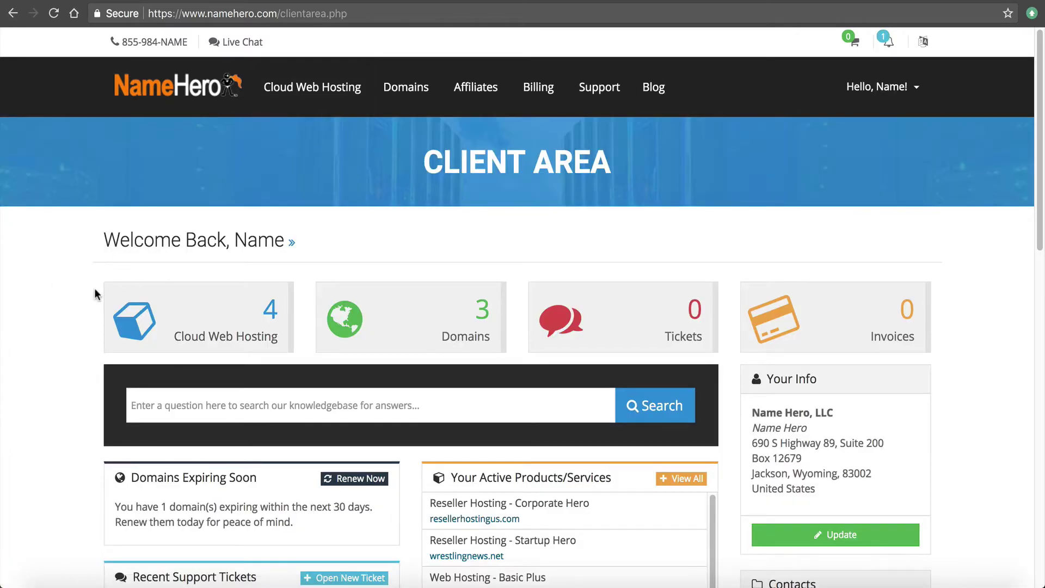
{"action": "left_click", "coordinate": [218, 318]}
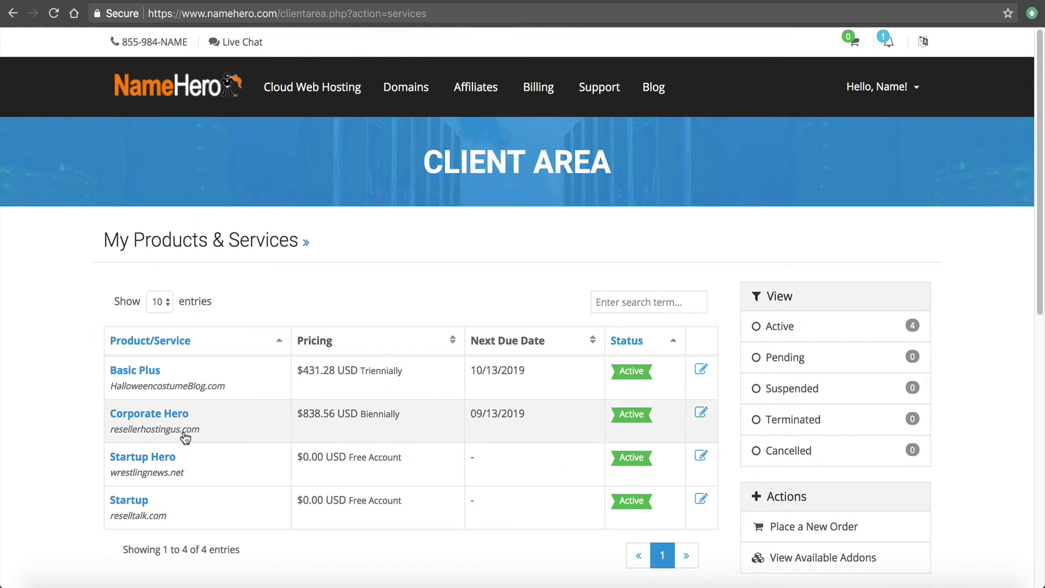
{"action": "left_click", "coordinate": [173, 421]}
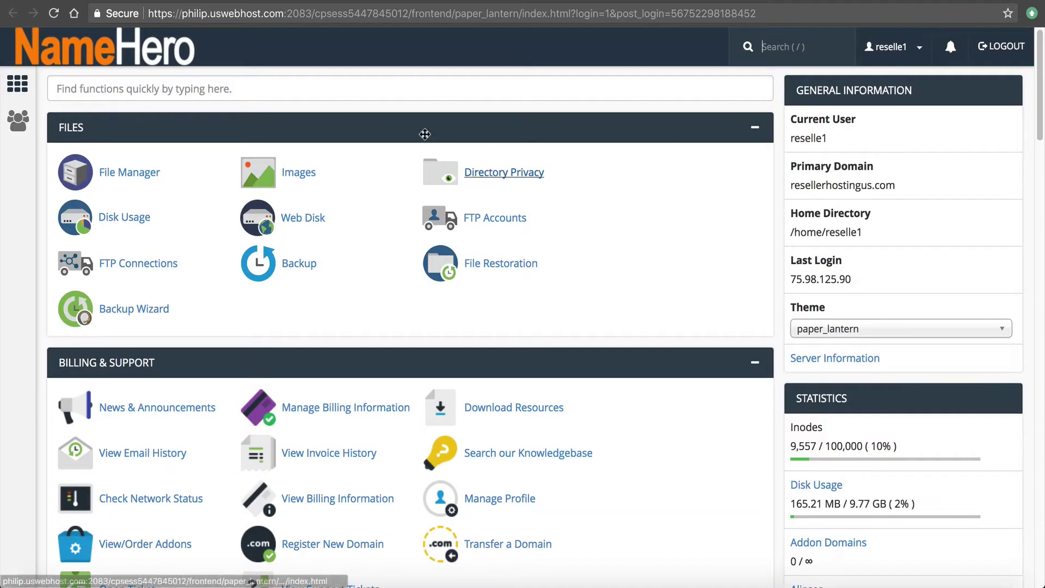
Search cPanel for 'cloud', open the Cloudflare plugin and start a free Cloudflare account sign-up
{"action": "left_click", "coordinate": [356, 91]}
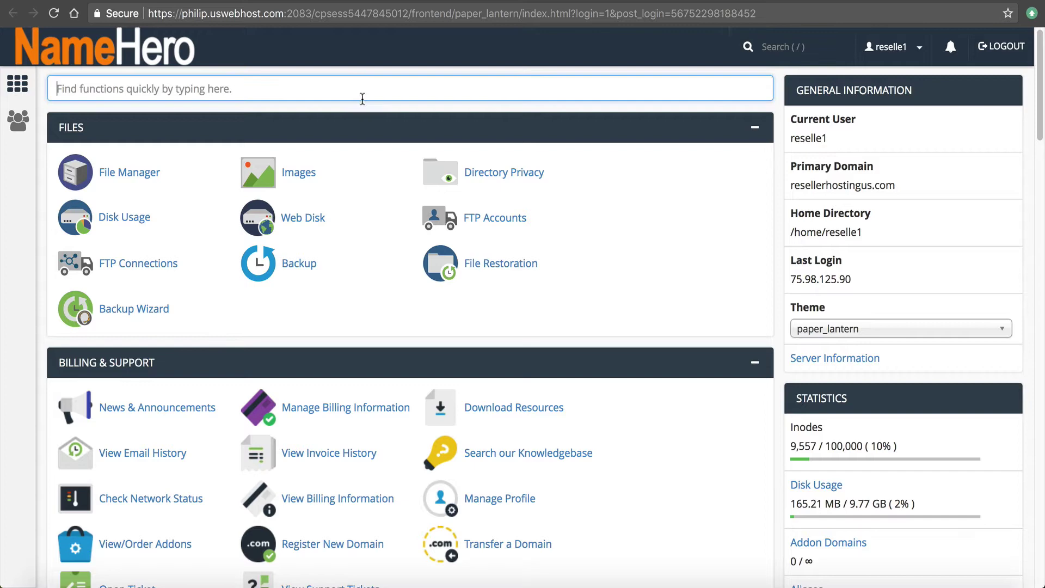
{"action": "type", "text": "cloud"}
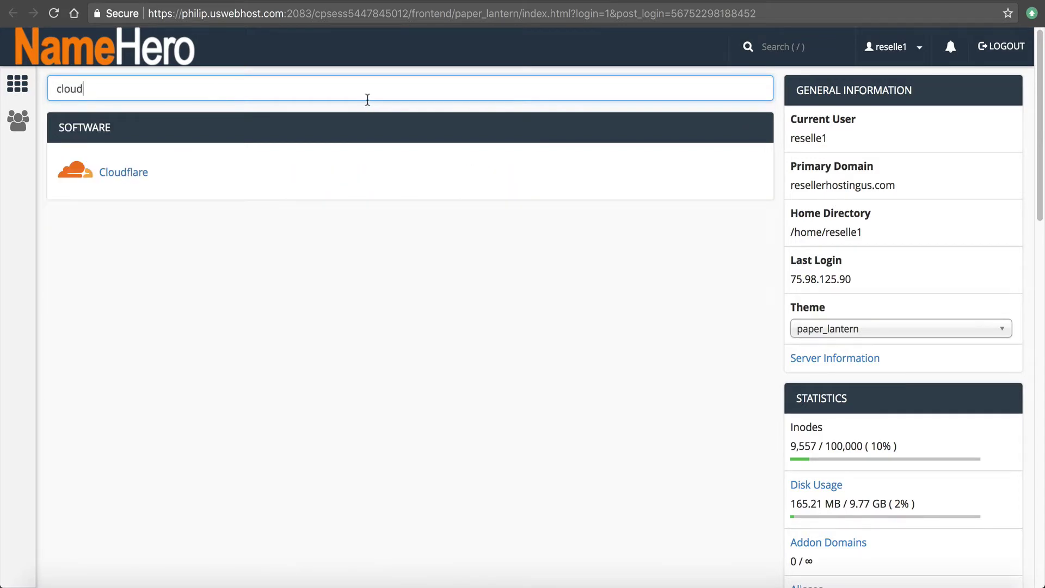
{"action": "left_click", "coordinate": [119, 170]}
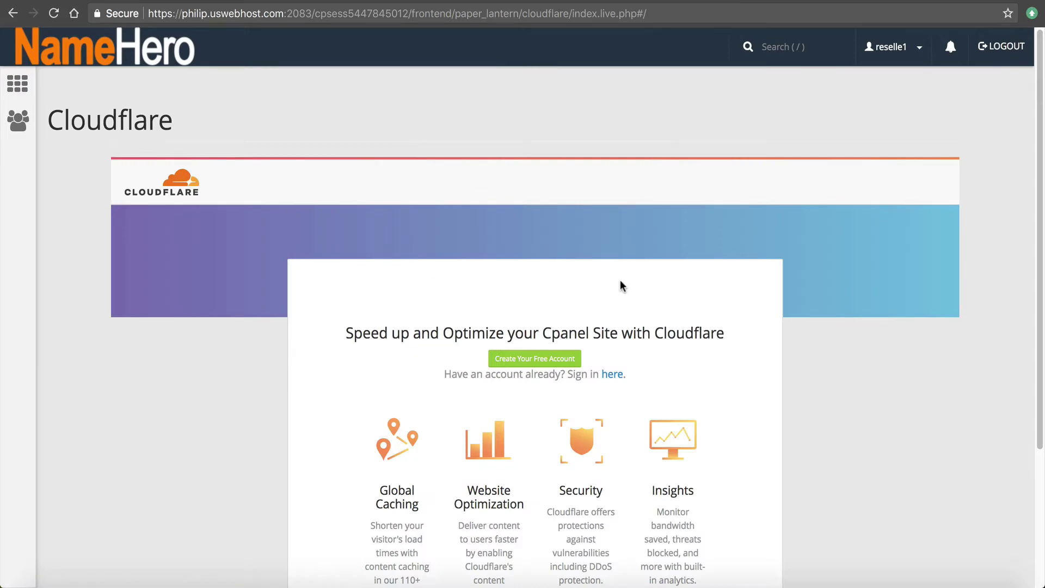
{"action": "scroll", "coordinate": [468, 278], "scroll_direction": "down", "scroll_amount": 5}
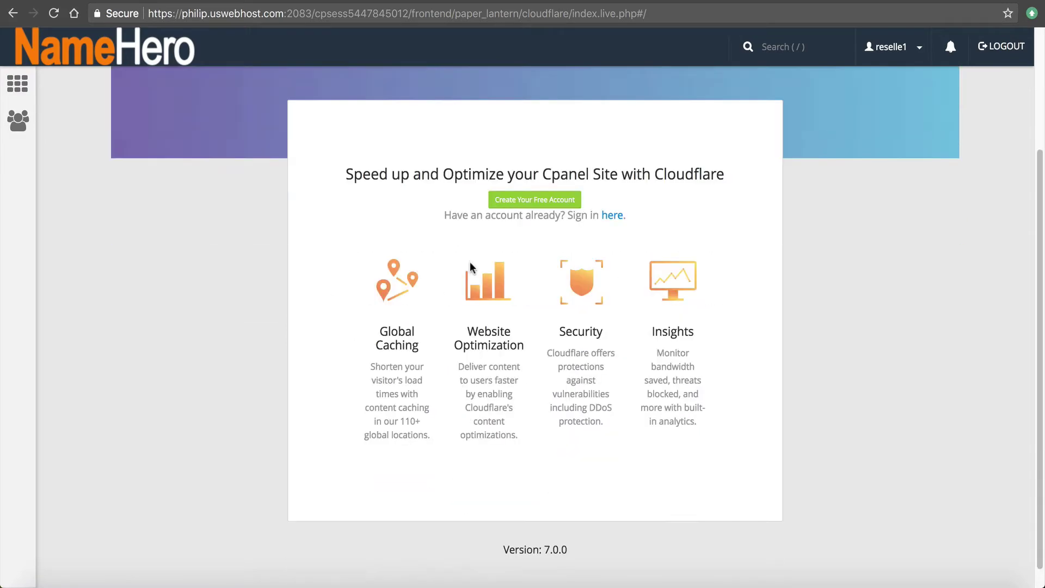
{"action": "scroll", "coordinate": [469, 263], "scroll_direction": "up", "scroll_amount": 5}
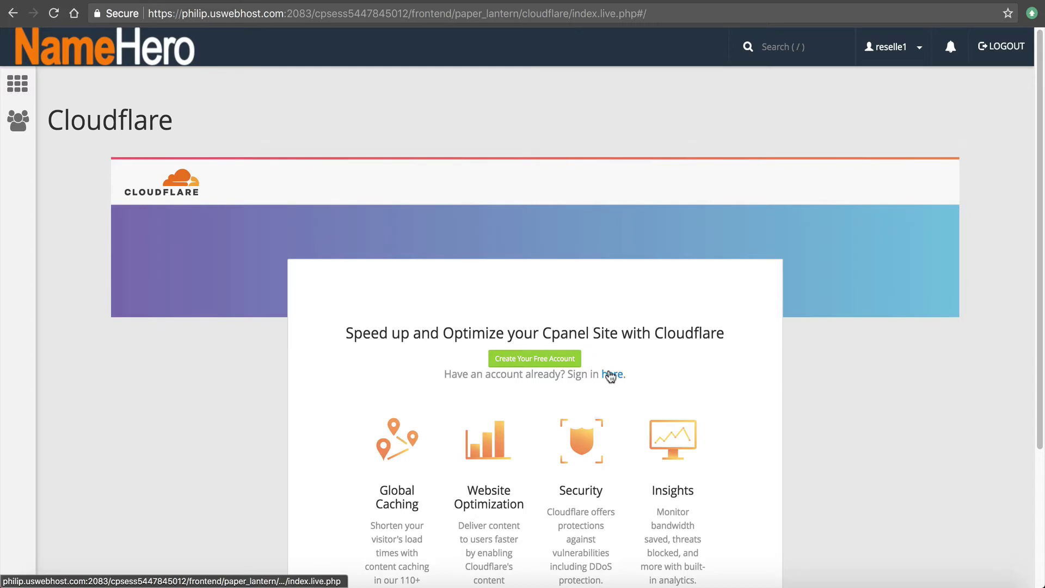
{"action": "left_click", "coordinate": [553, 359]}
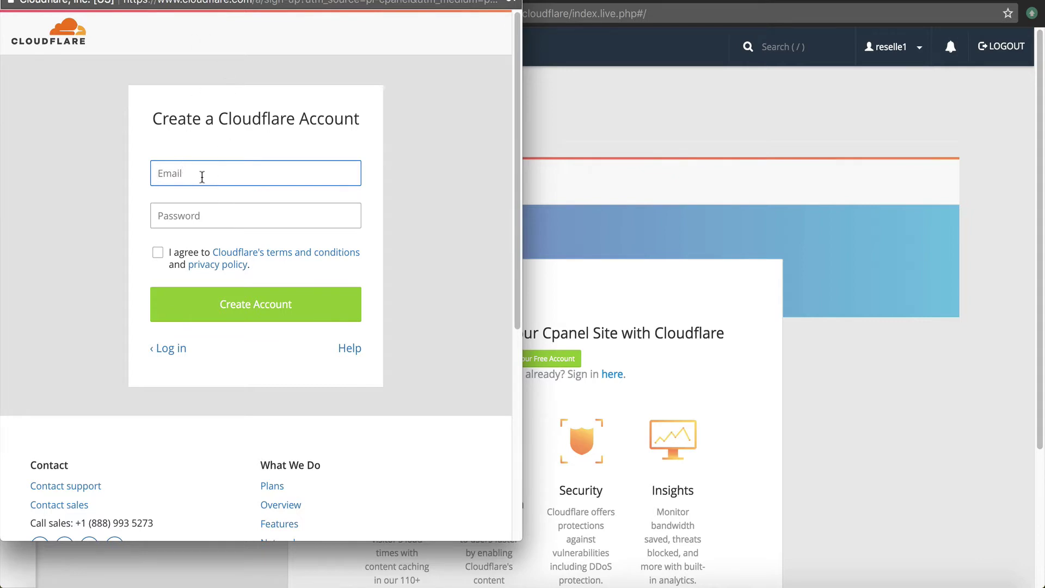
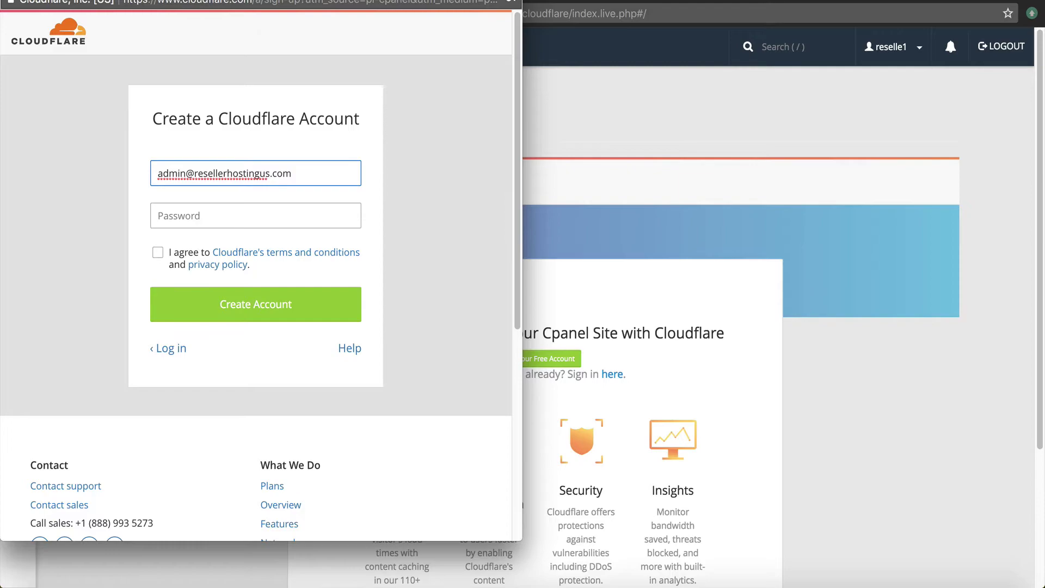
Enter the account e-mail in the Cloudflare sign-up form, then switch back to the cPanel home window
{"action": "left_click", "coordinate": [642, 11]}
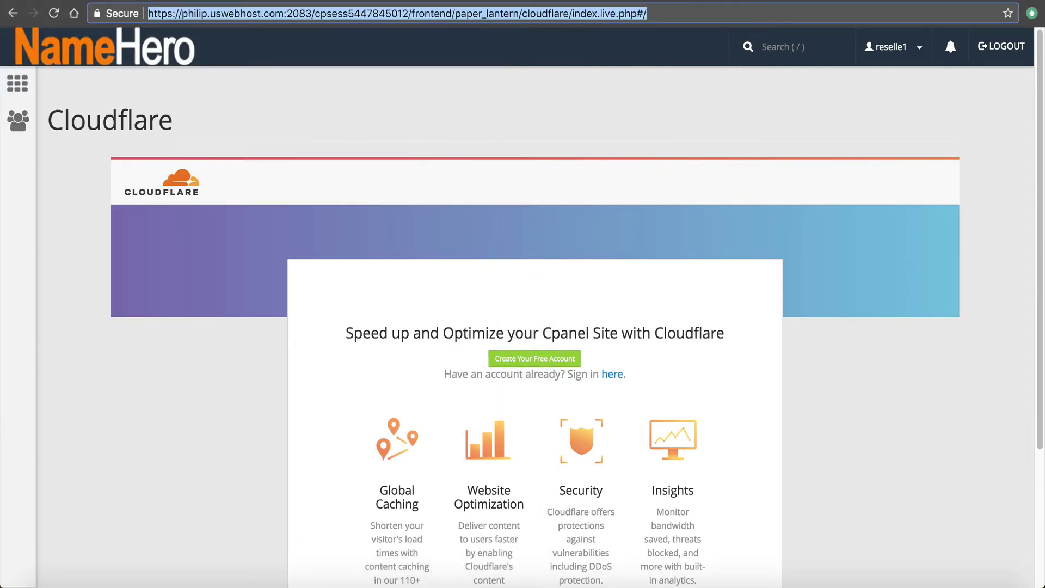
{"action": "key", "text": "super+w"}
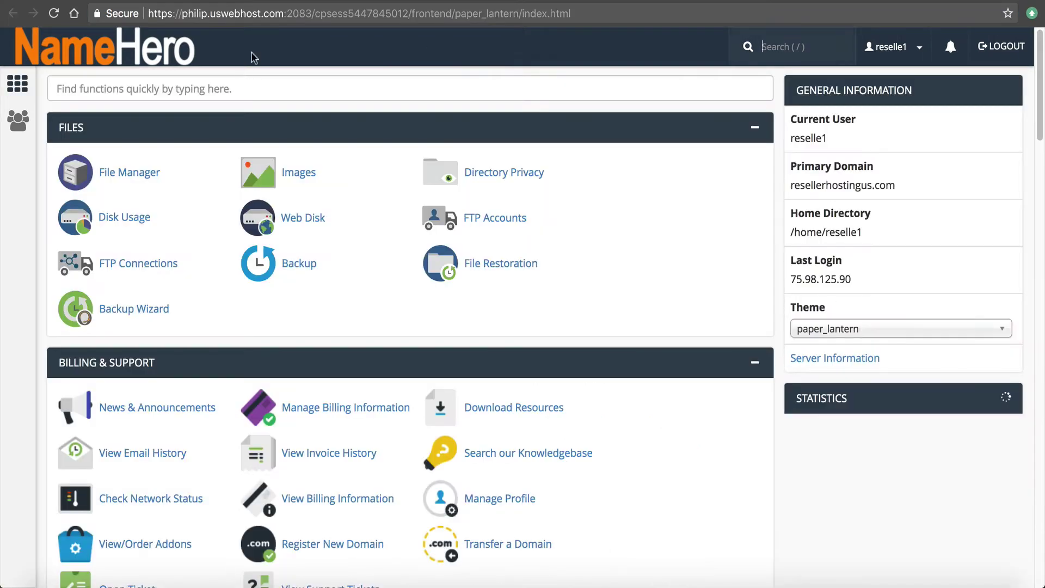
Open Password & Security via a 'pas' search, generate a random password, copy it and cancel
{"action": "left_click", "coordinate": [163, 89]}
{"action": "type", "text": "pass"}
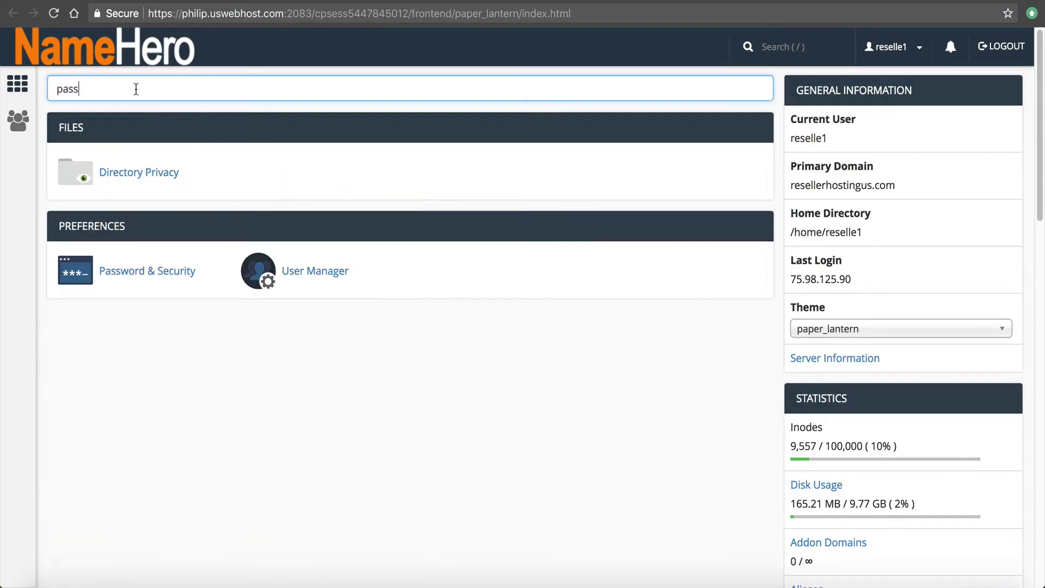
{"action": "left_click", "coordinate": [119, 269]}
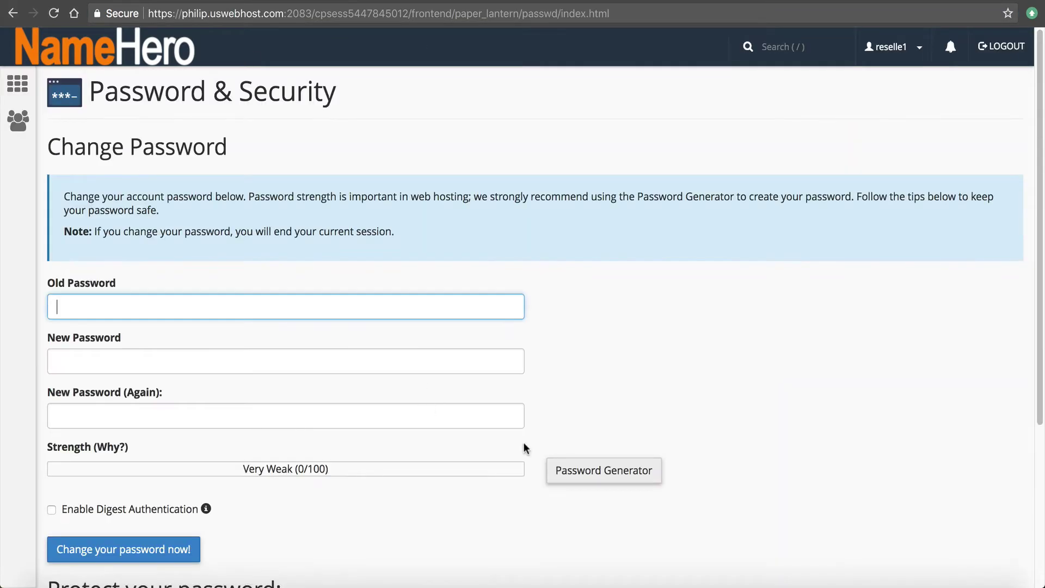
{"action": "left_click", "coordinate": [596, 472]}
{"action": "left_click_drag", "start_coordinate": [467, 260], "coordinate": [384, 263]}
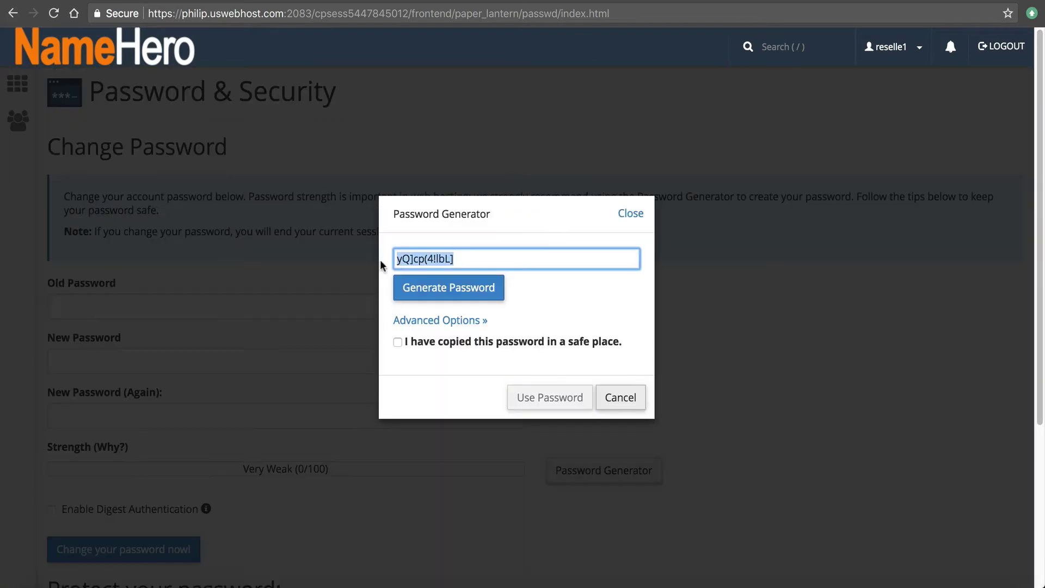
{"action": "right_click", "coordinate": [417, 264]}
{"action": "left_click", "coordinate": [442, 341]}
{"action": "left_click", "coordinate": [625, 396]}
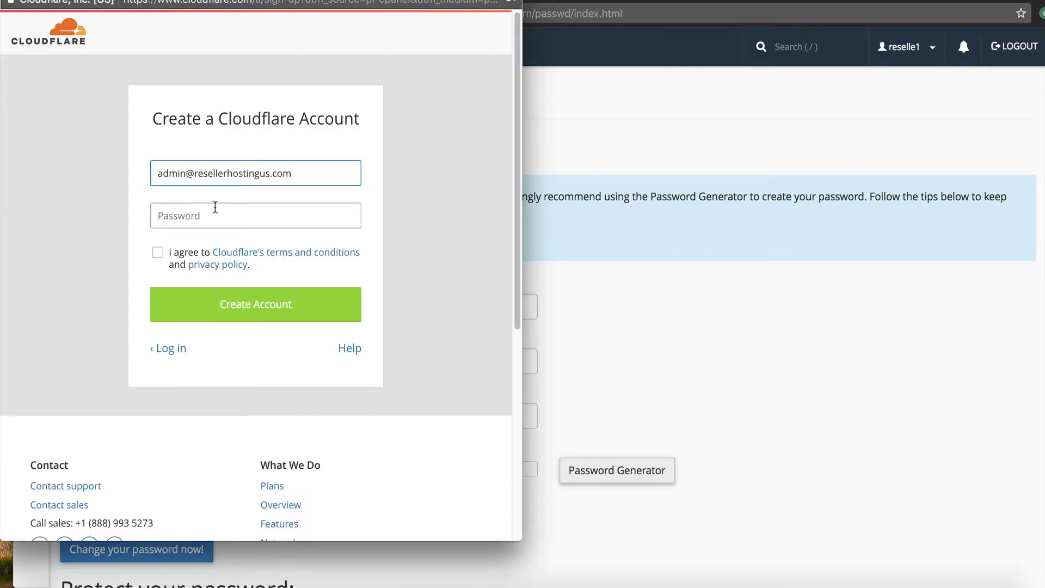
Paste the generated password, accept Cloudflare's terms and create the new Cloudflare account
{"action": "left_click", "coordinate": [200, 215]}
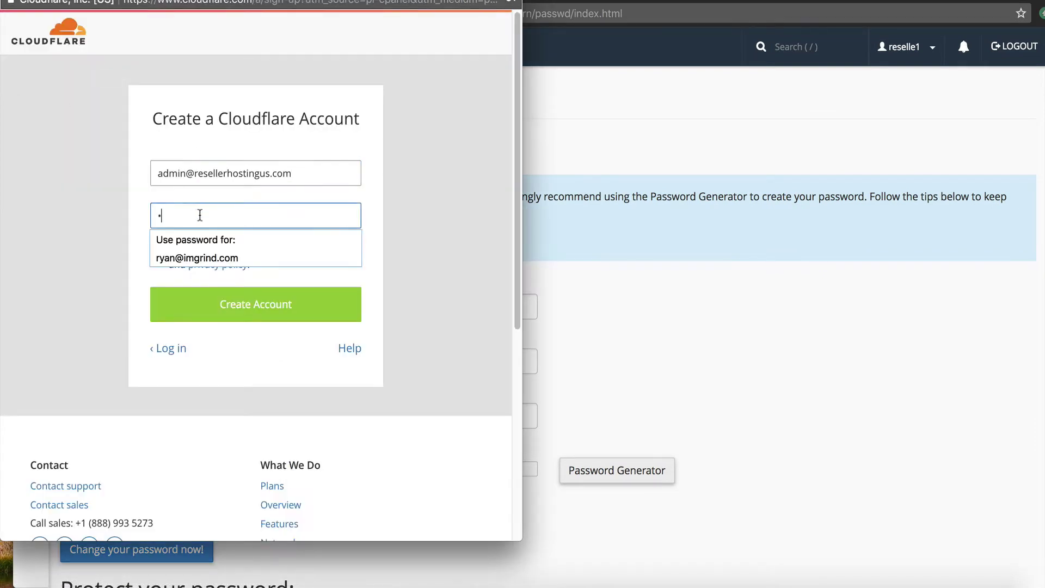
{"action": "key", "text": "BackSpace"}
{"action": "right_click", "coordinate": [169, 213]}
{"action": "left_click", "coordinate": [233, 310]}
{"action": "left_click", "coordinate": [158, 252]}
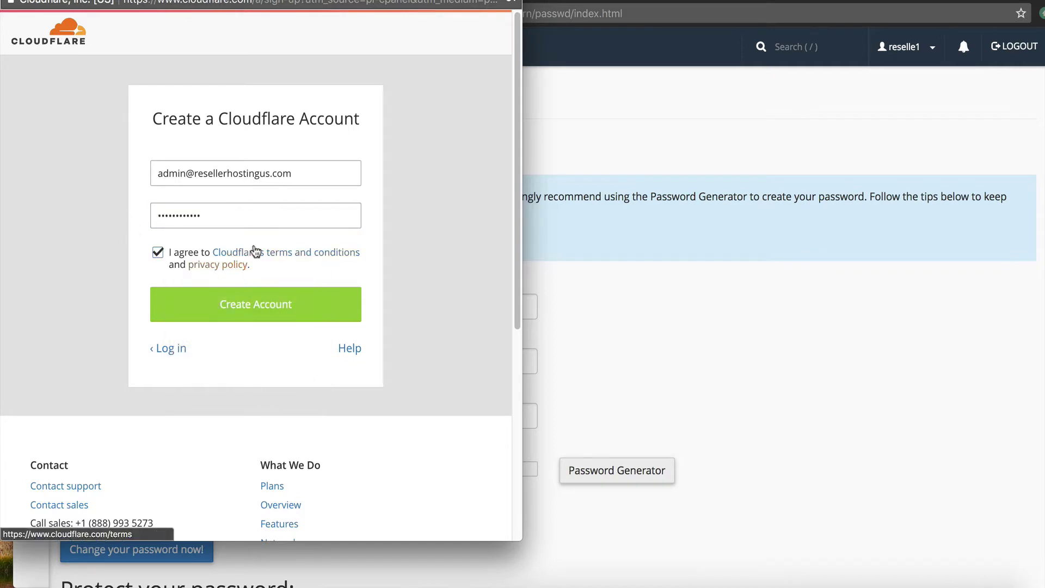
{"action": "left_click", "coordinate": [202, 297]}
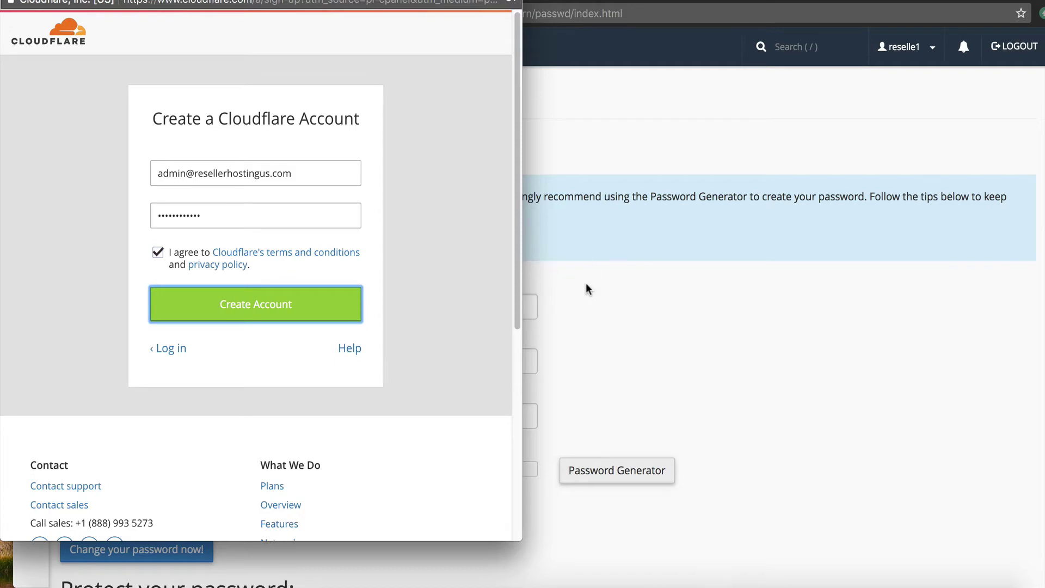
{"action": "scroll", "coordinate": [299, 276], "scroll_direction": "down", "scroll_amount": 10}
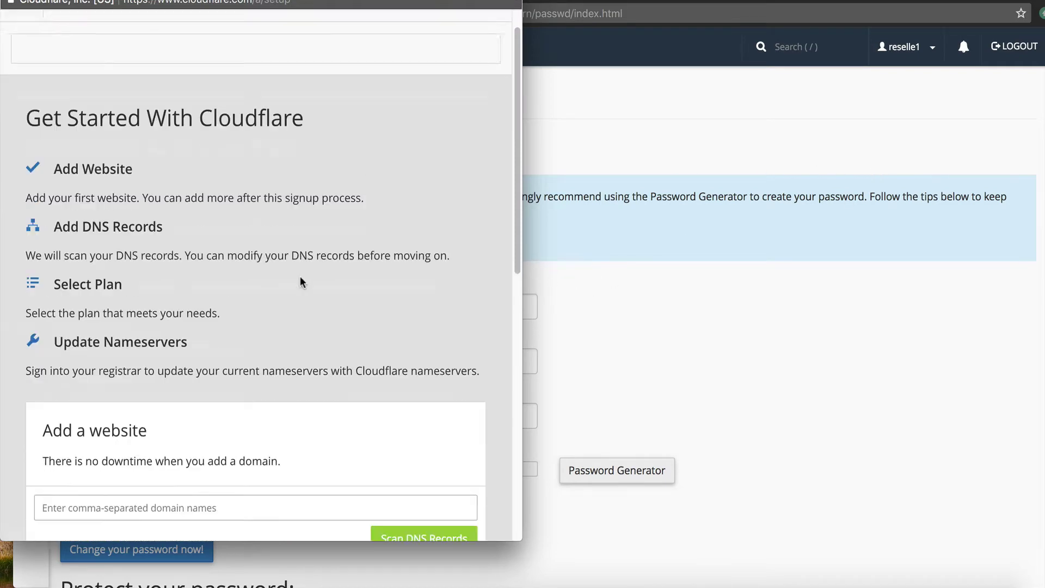
{"action": "scroll", "coordinate": [292, 292], "scroll_direction": "up", "scroll_amount": 10}
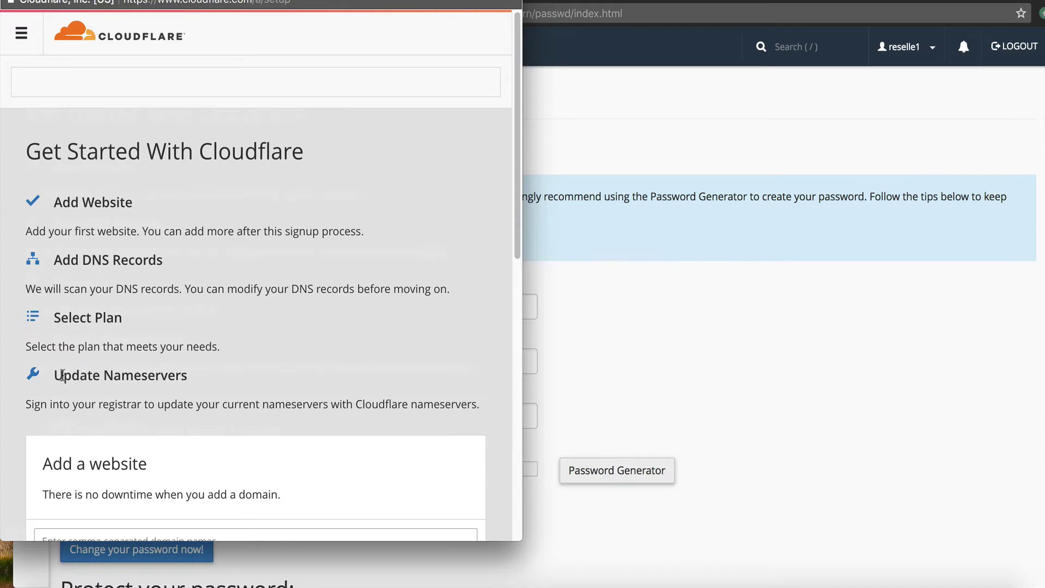
{"action": "scroll", "coordinate": [63, 375], "scroll_direction": "down", "scroll_amount": 10}
{"action": "scroll", "coordinate": [35, 467], "scroll_direction": "up", "scroll_amount": 8}
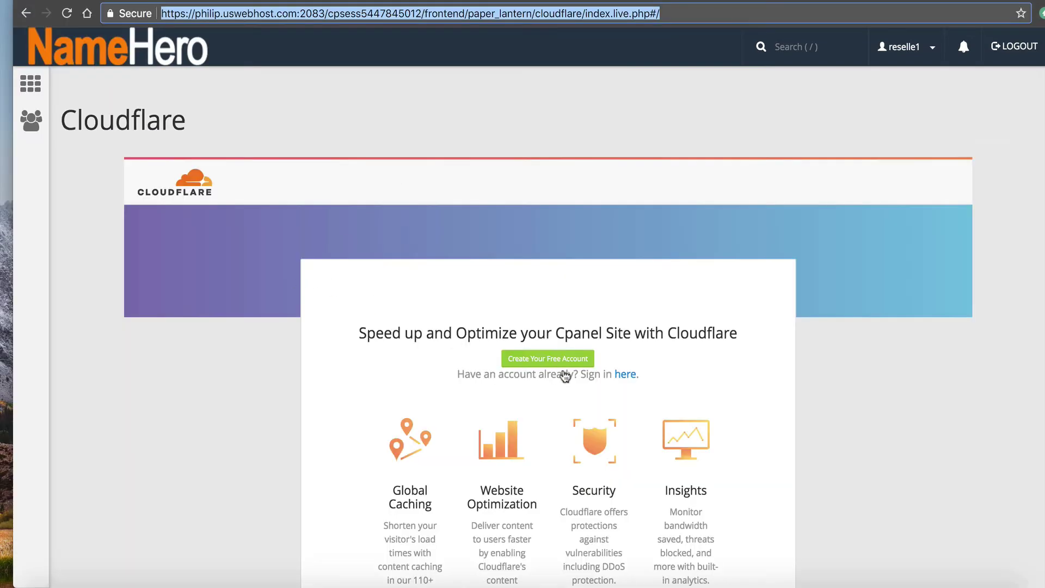
Sign in to Cloudflare in the plugin with the account e-mail and the pasted password
{"action": "left_click", "coordinate": [626, 375]}
{"action": "left_click", "coordinate": [568, 358]}
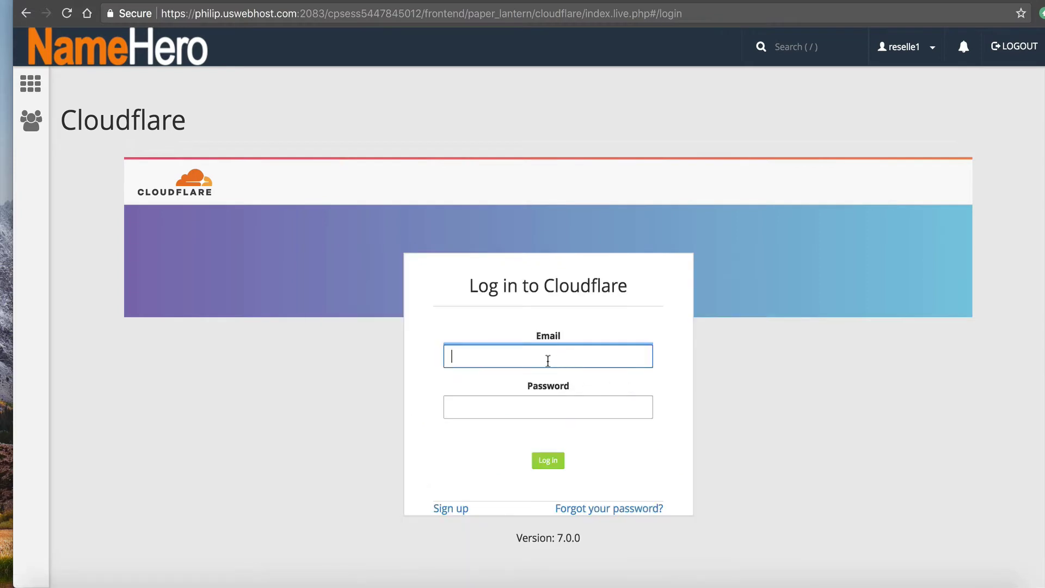
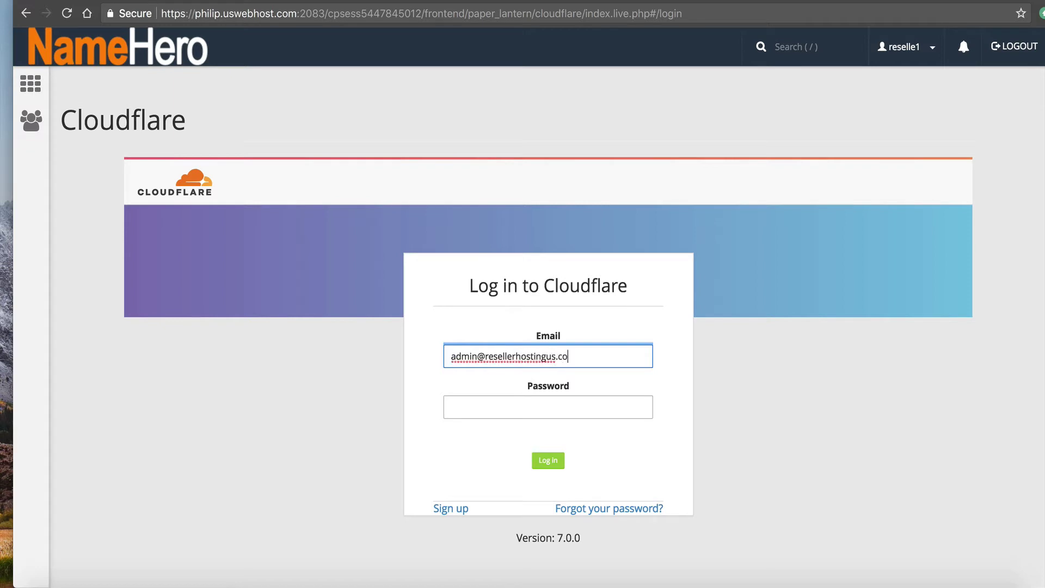
{"action": "key", "text": "Tab"}
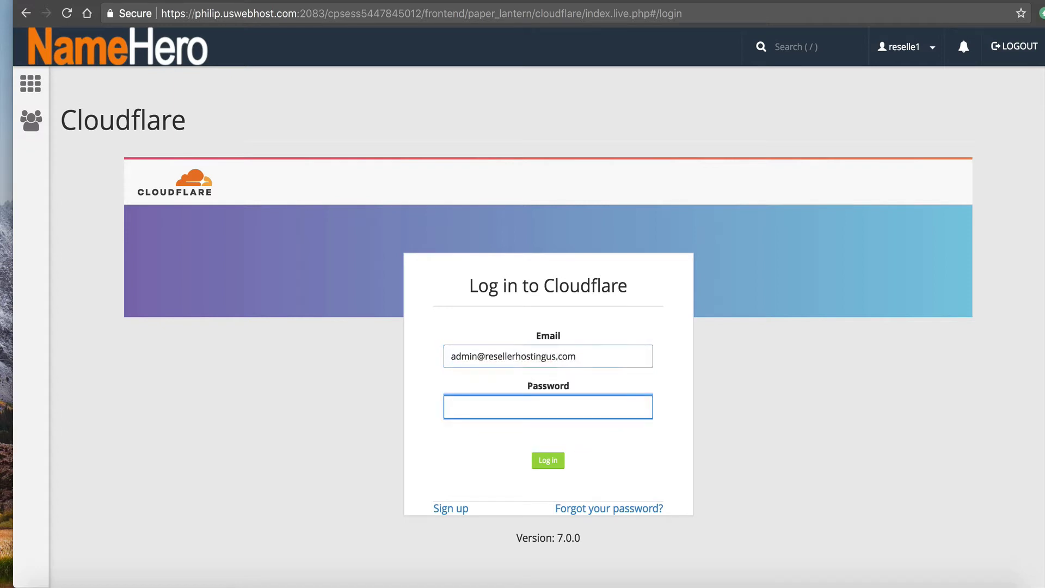
{"action": "right_click", "coordinate": [516, 403]}
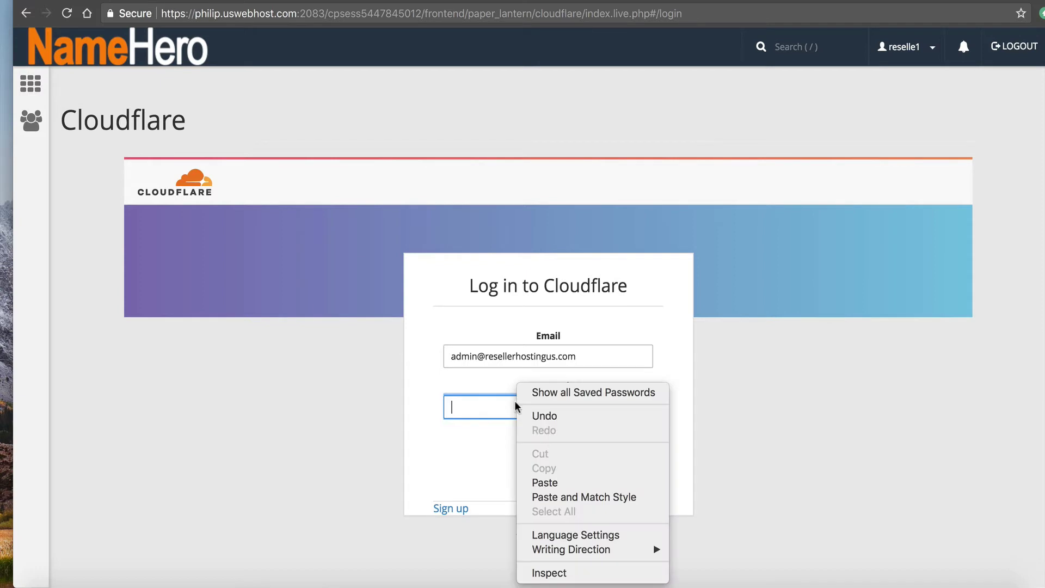
{"action": "left_click", "coordinate": [555, 482]}
{"action": "left_click", "coordinate": [550, 461]}
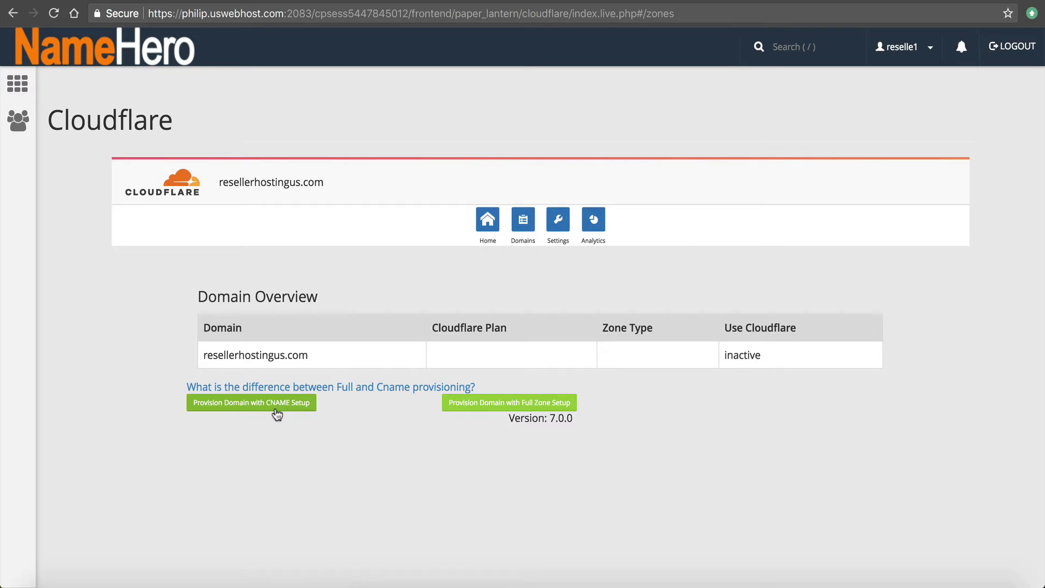
Choose Provision Domain with CNAME Setup for resellerhostingus.com under Domain Overview
{"action": "left_click", "coordinate": [267, 406]}
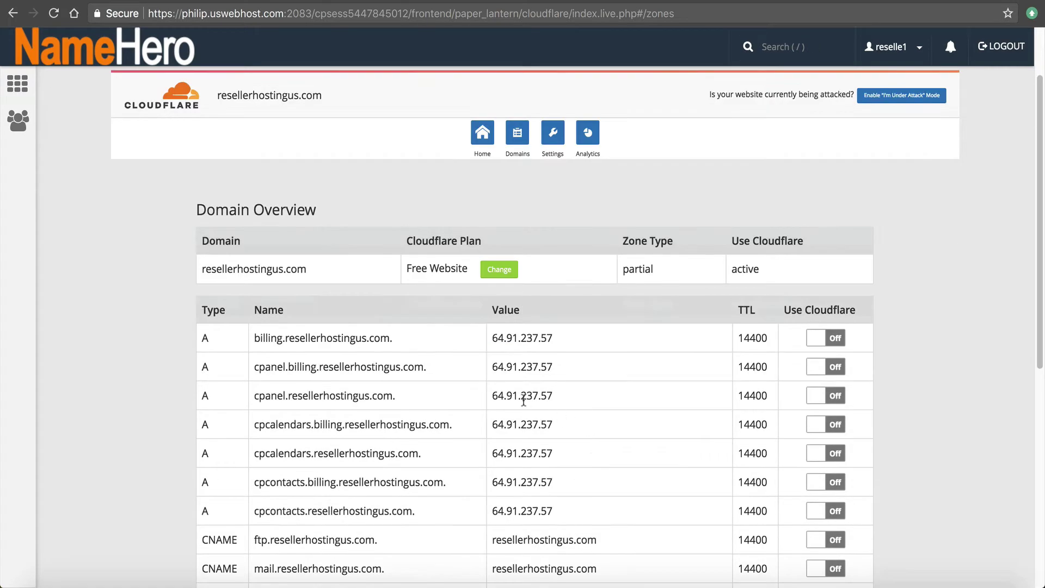
Scroll through the DNS records table, confirming only the root and www CNAMEs go through Cloudflare
{"action": "scroll", "coordinate": [544, 408], "scroll_direction": "down", "scroll_amount": 3}
{"action": "scroll", "coordinate": [525, 400], "scroll_direction": "down", "scroll_amount": 5}
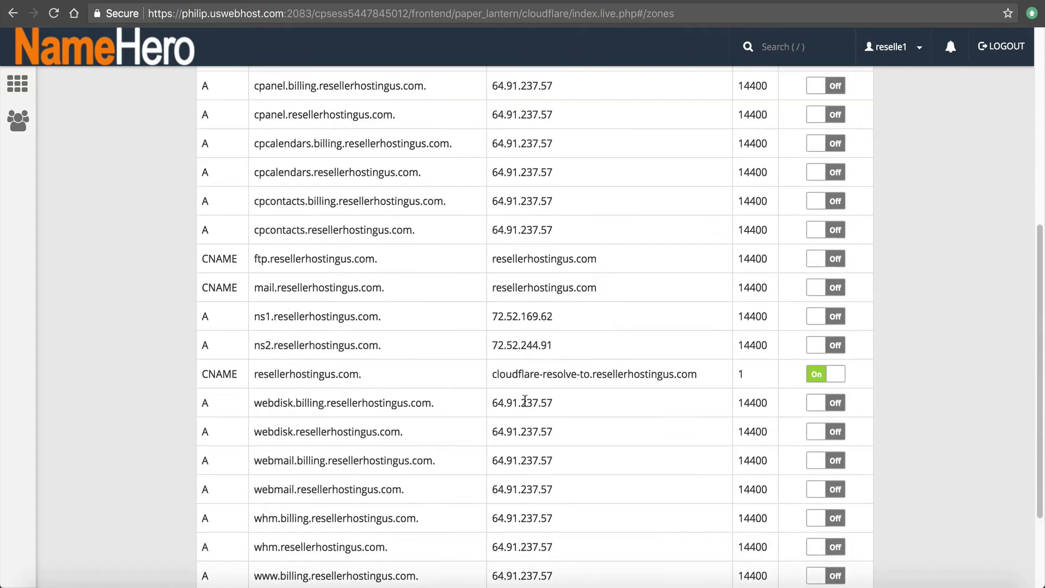
{"action": "scroll", "coordinate": [519, 409], "scroll_direction": "down", "scroll_amount": 1}
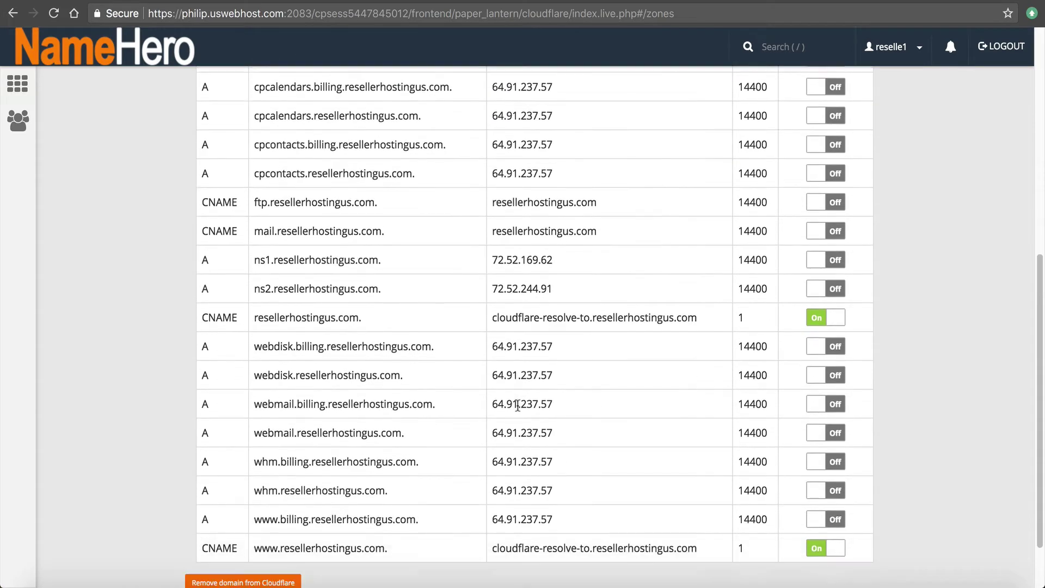
{"action": "scroll", "coordinate": [509, 402], "scroll_direction": "down", "scroll_amount": 1}
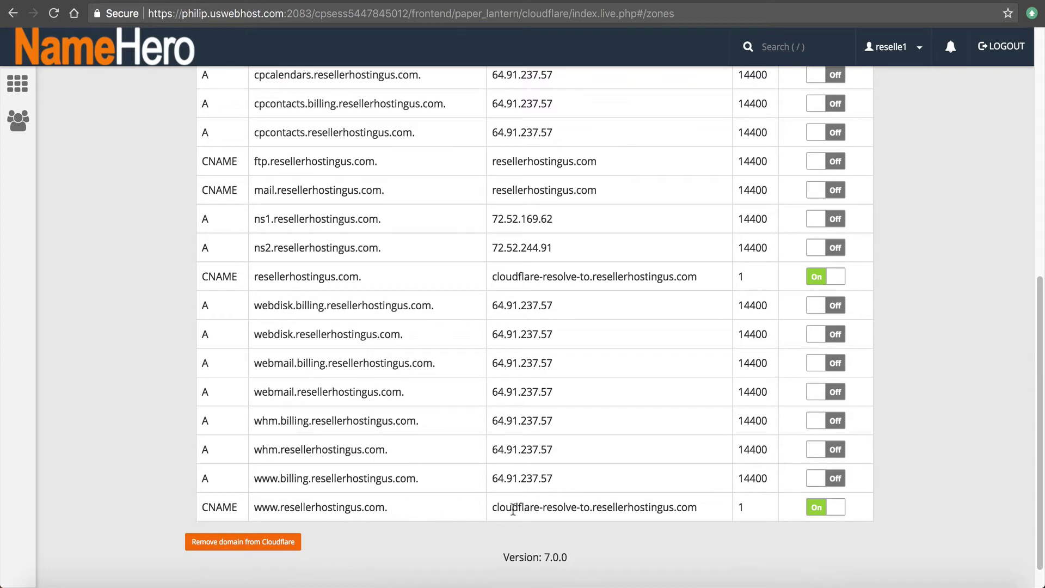
{"action": "scroll", "coordinate": [649, 514], "scroll_direction": "up", "scroll_amount": 5}
{"action": "scroll", "coordinate": [642, 513], "scroll_direction": "down", "scroll_amount": 3}
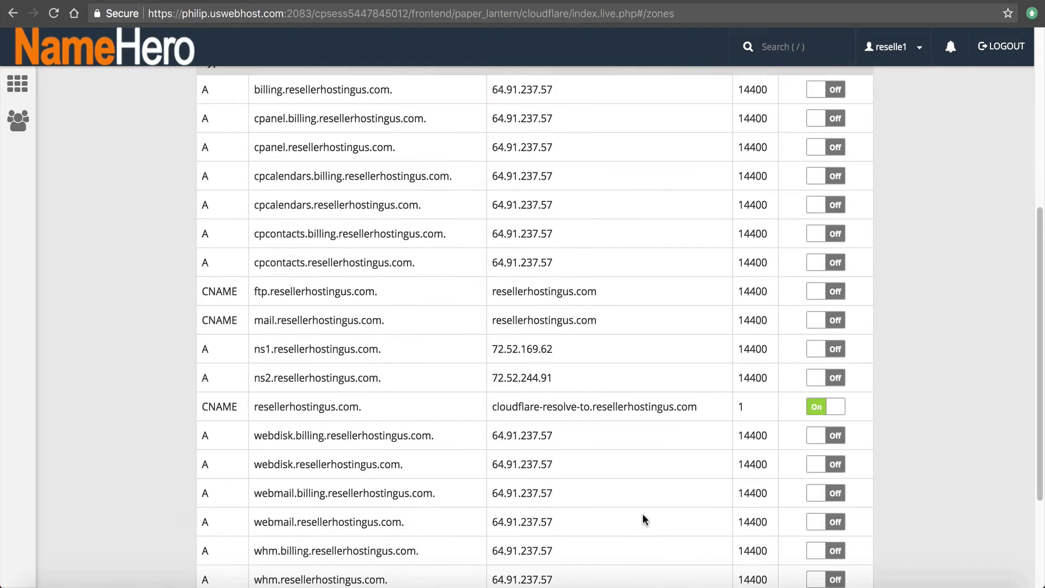
{"action": "scroll", "coordinate": [642, 515], "scroll_direction": "down", "scroll_amount": 3}
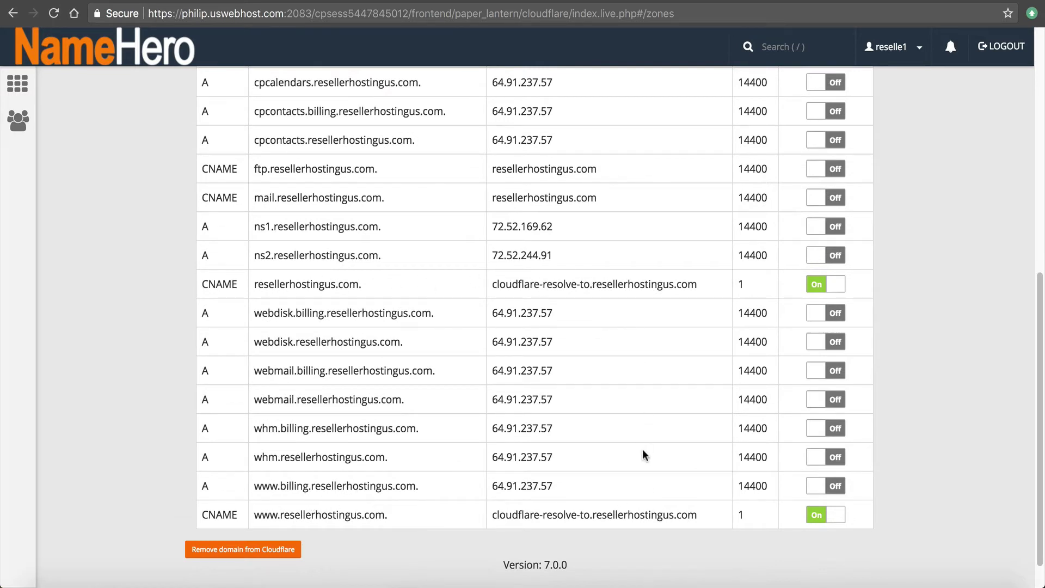
{"action": "scroll", "coordinate": [643, 449], "scroll_direction": "up", "scroll_amount": 1}
{"action": "scroll", "coordinate": [630, 449], "scroll_direction": "up", "scroll_amount": 10}
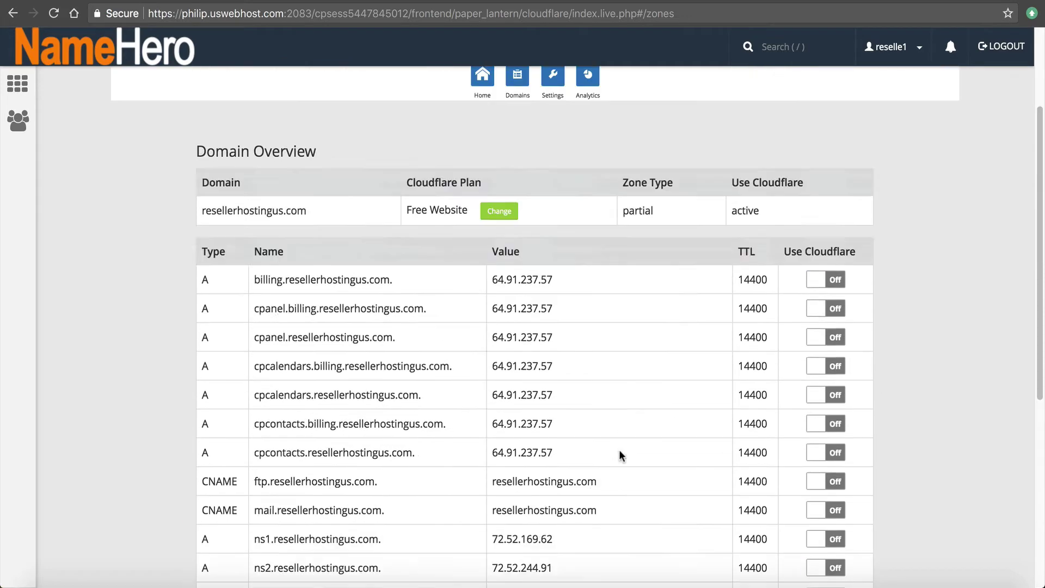
{"action": "scroll", "coordinate": [525, 410], "scroll_direction": "down", "scroll_amount": 2}
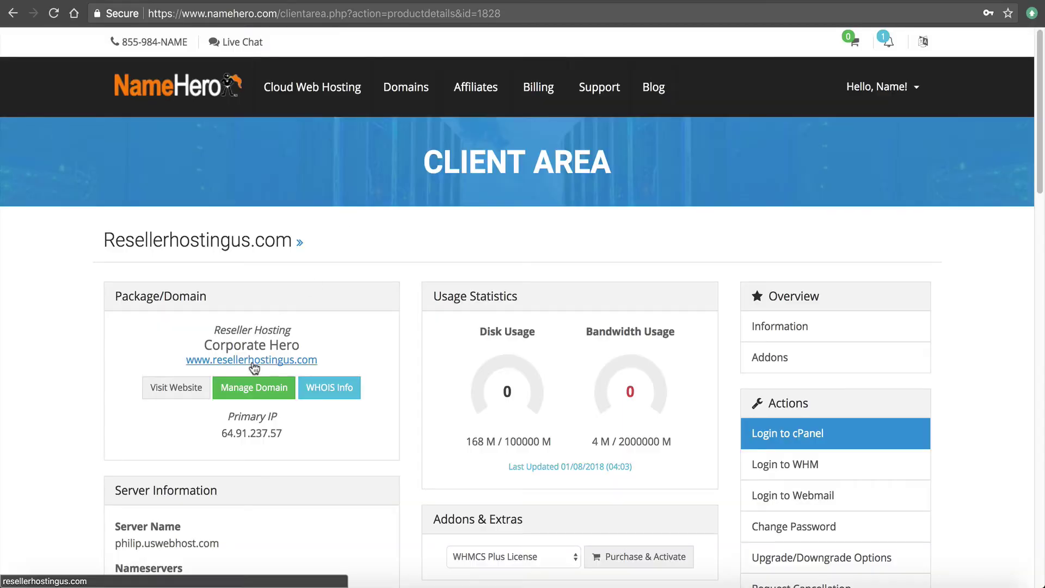
{"action": "left_click", "coordinate": [252, 360]}
{"action": "left_click", "coordinate": [186, 9]}
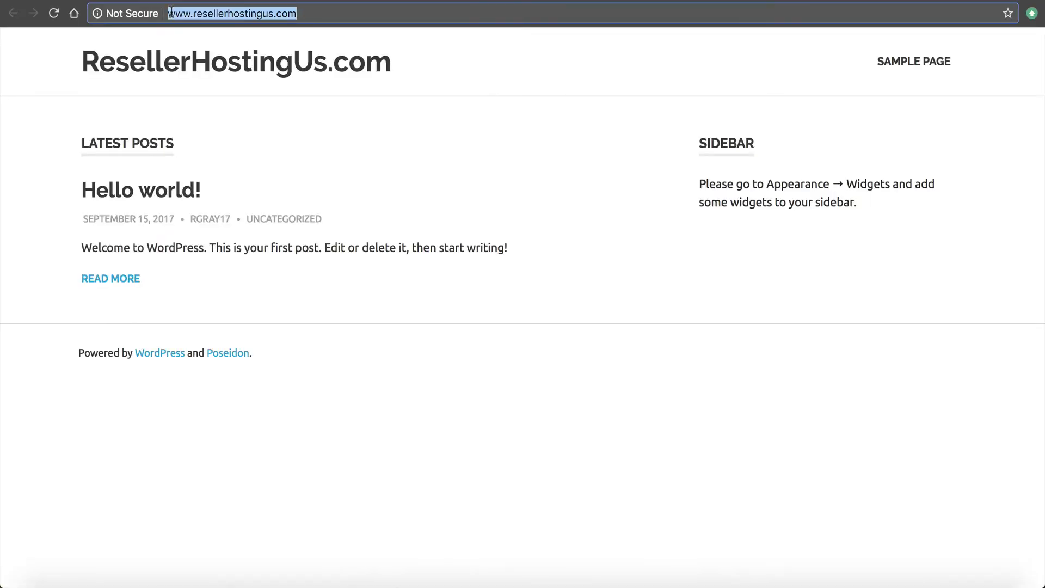
{"action": "key", "text": "Left"}
{"action": "type", "text": "https://"}
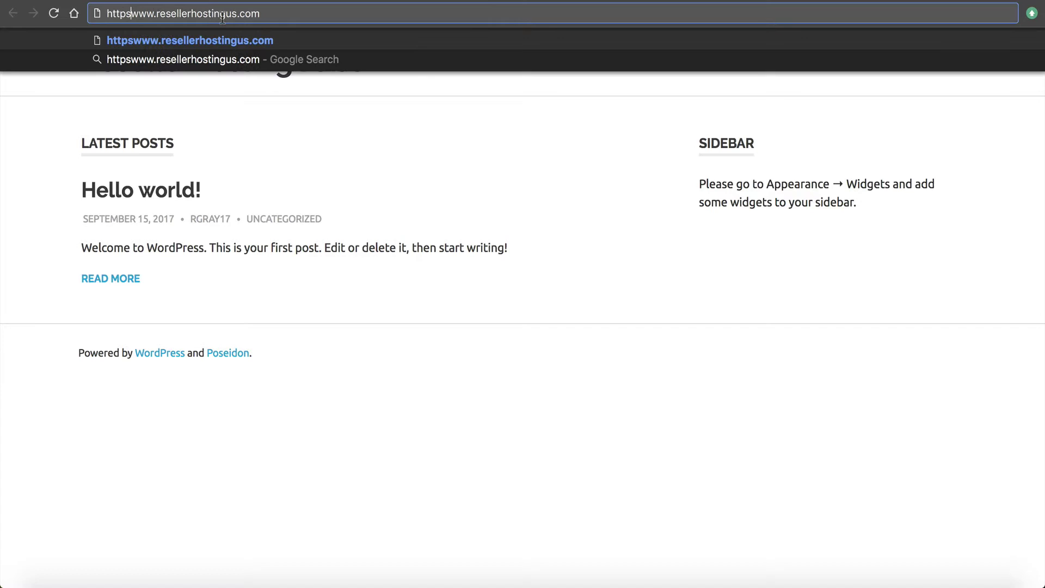
{"action": "key", "text": "Return"}
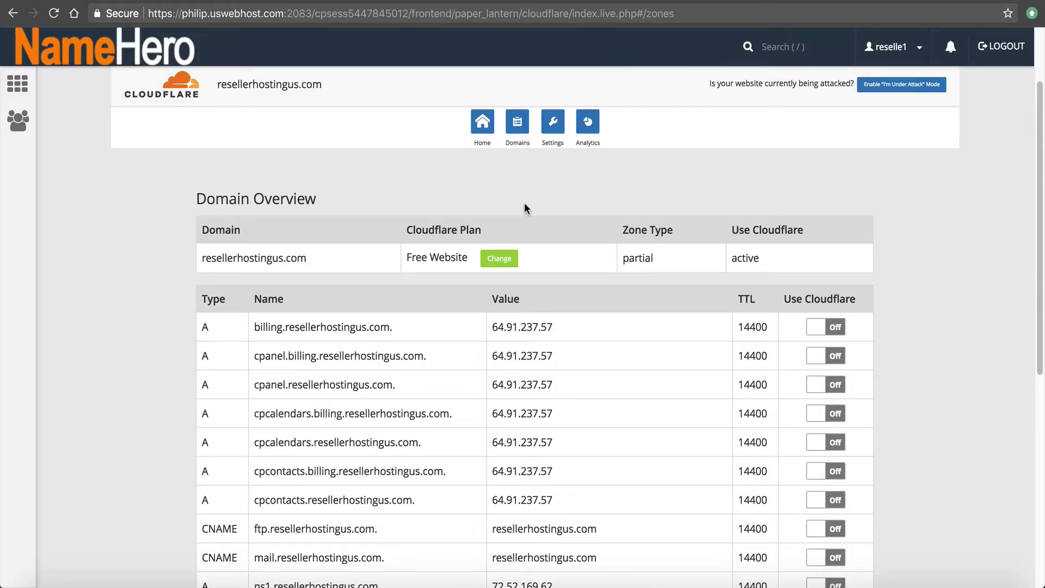
In the domain's Cloudflare settings, change the SSL mode from Flexible to Full
{"action": "scroll", "coordinate": [524, 203], "scroll_direction": "up", "scroll_amount": 3}
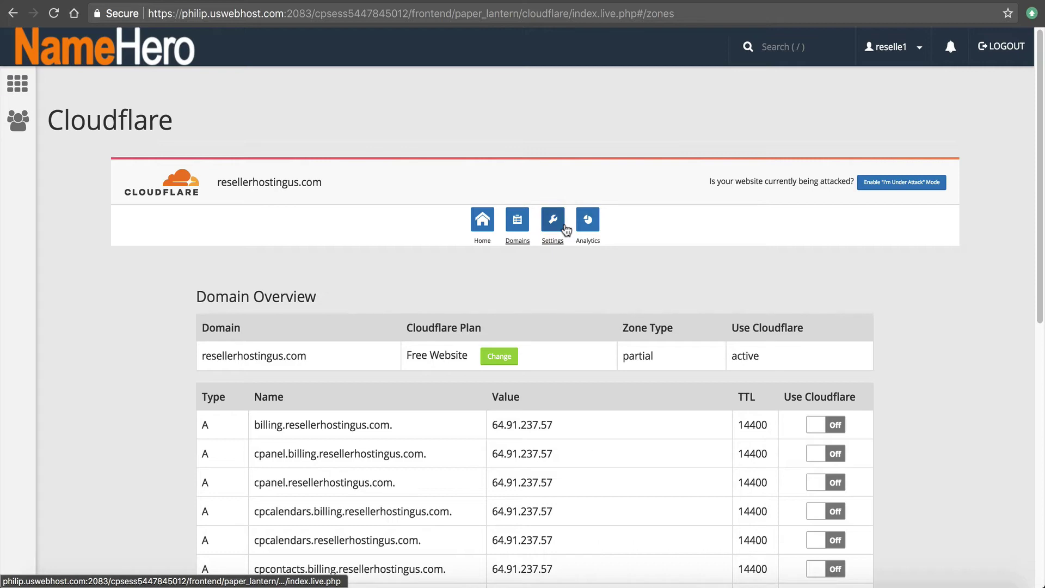
{"action": "left_click", "coordinate": [567, 230]}
{"action": "scroll", "coordinate": [497, 371], "scroll_direction": "down", "scroll_amount": 5}
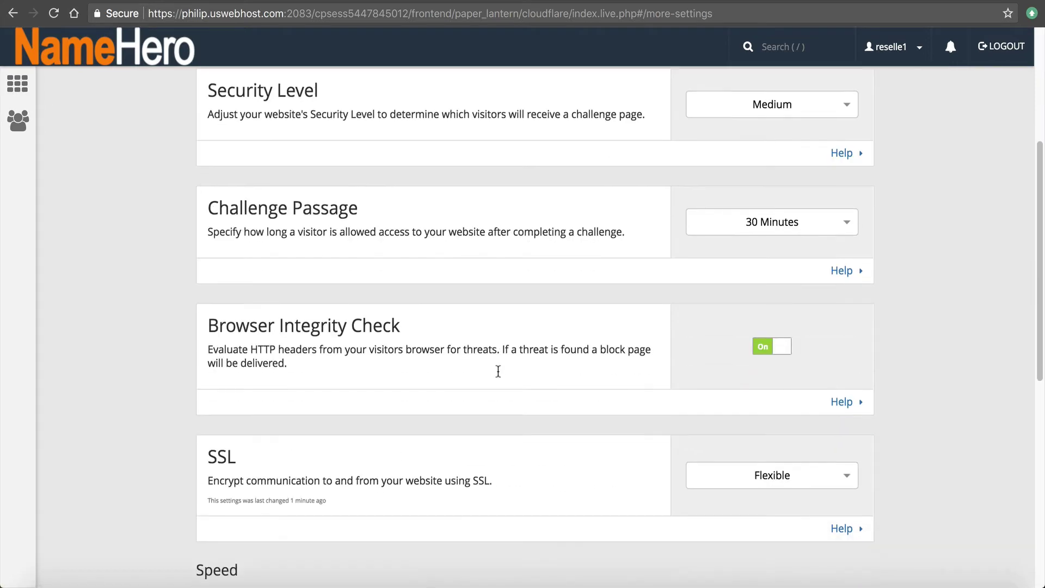
{"action": "scroll", "coordinate": [498, 371], "scroll_direction": "down", "scroll_amount": 2}
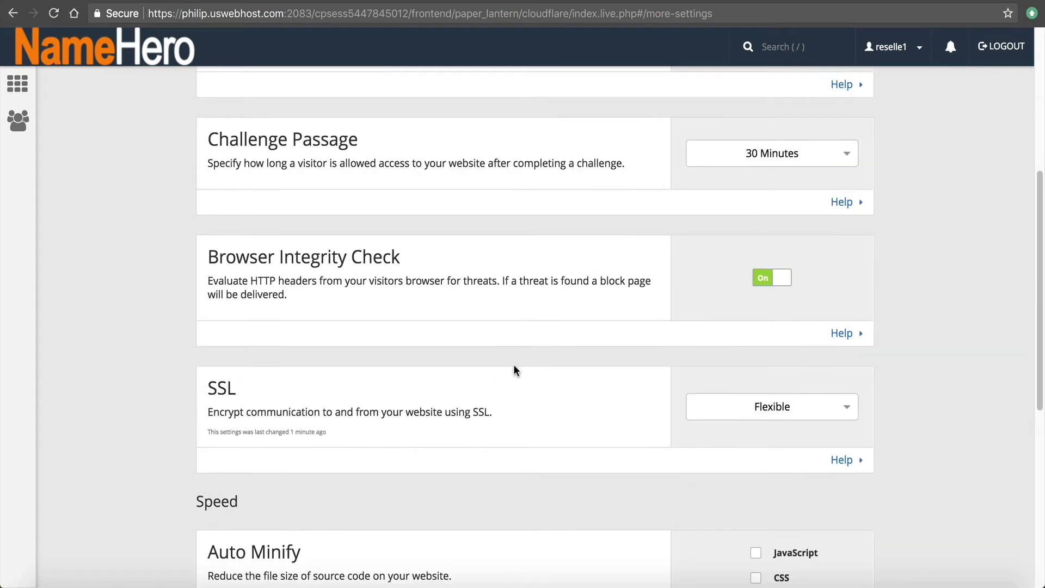
{"action": "left_click", "coordinate": [783, 418]}
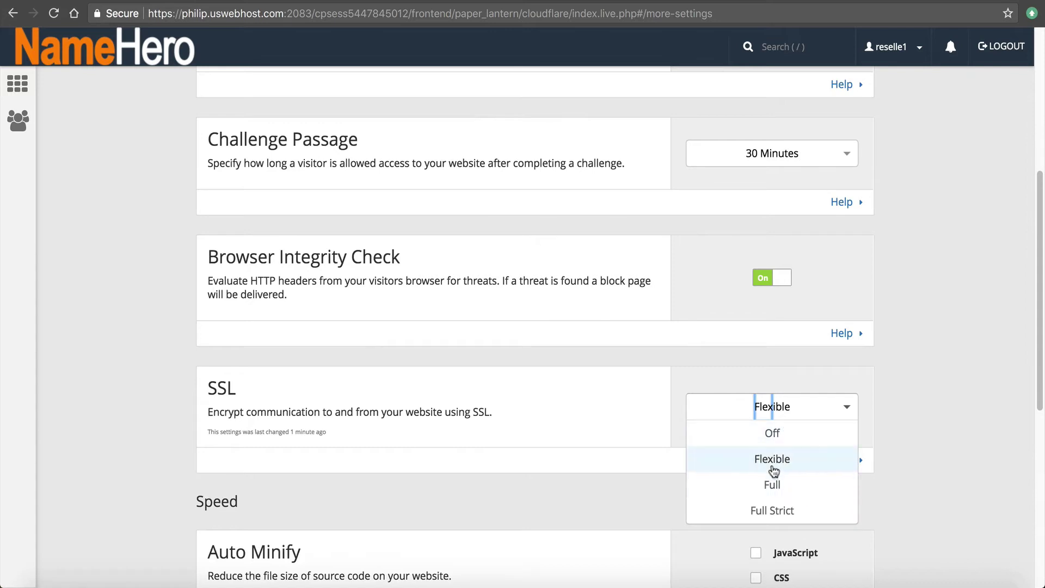
{"action": "left_click", "coordinate": [804, 485]}
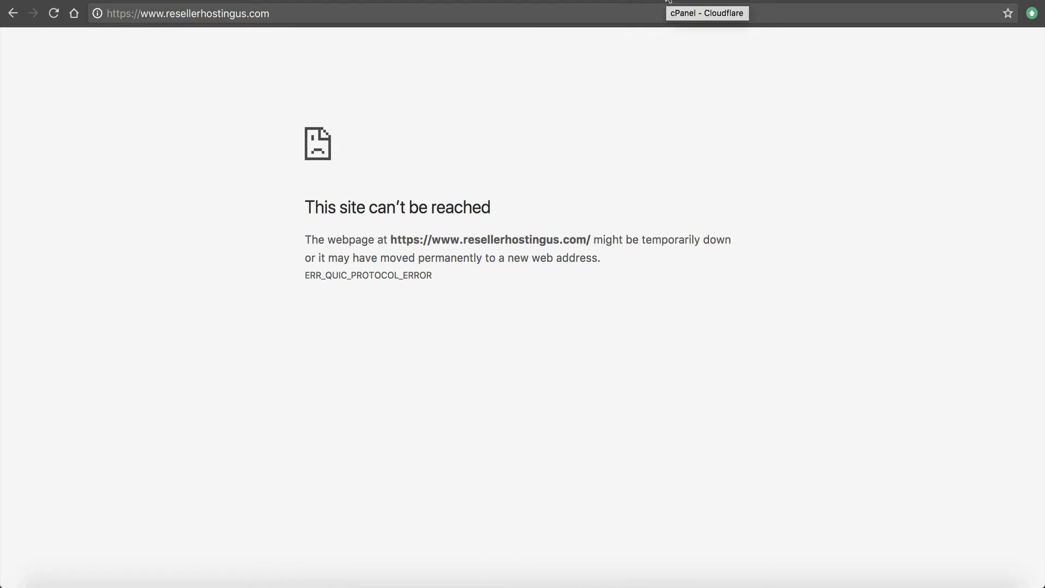
Return to the Cloudflare settings page and scroll back to its top
{"action": "left_click", "coordinate": [668, 1]}
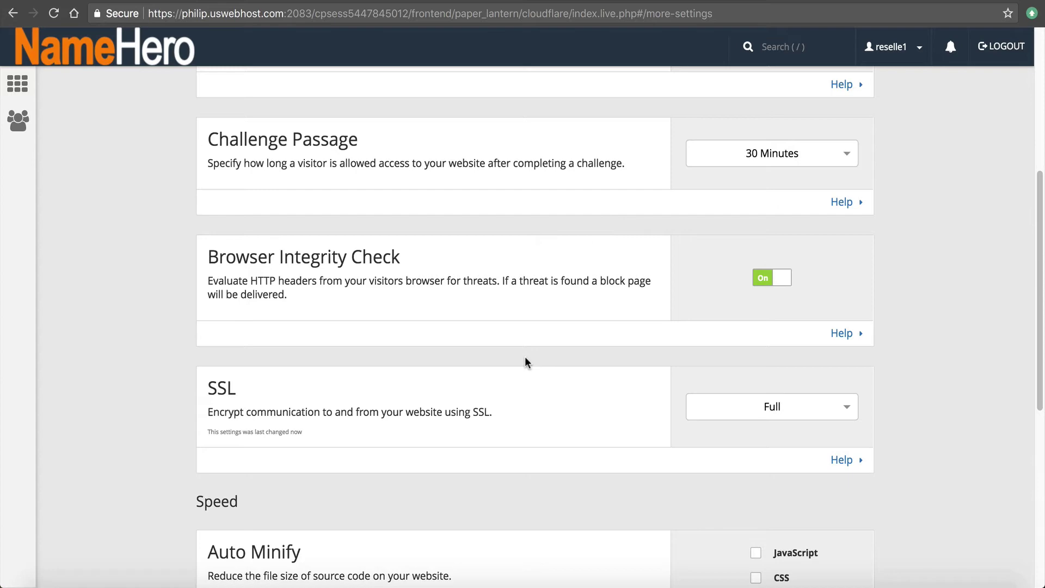
{"action": "scroll", "coordinate": [531, 358], "scroll_direction": "up", "scroll_amount": 1}
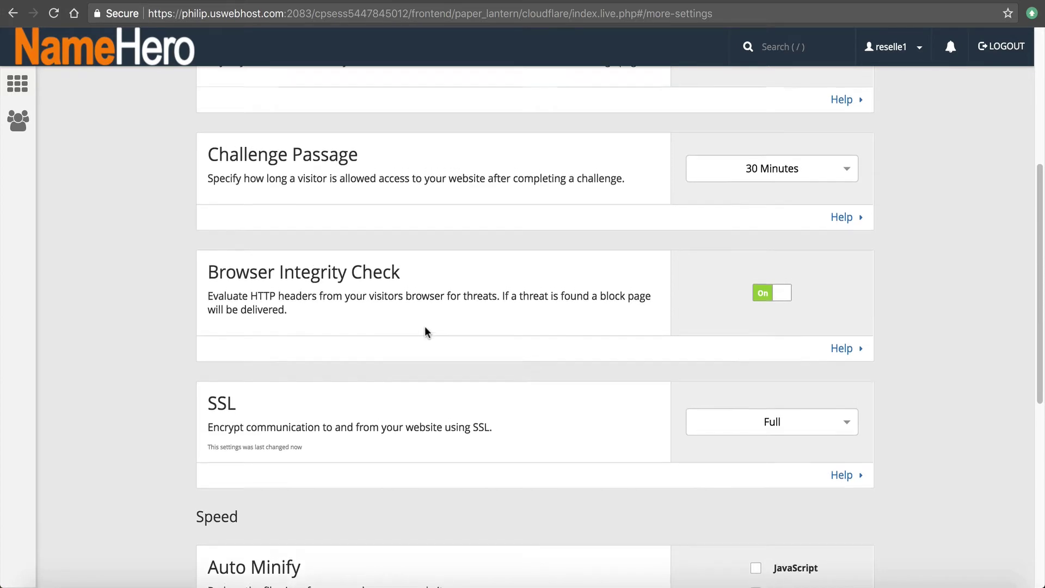
{"action": "scroll", "coordinate": [425, 325], "scroll_direction": "up", "scroll_amount": 3}
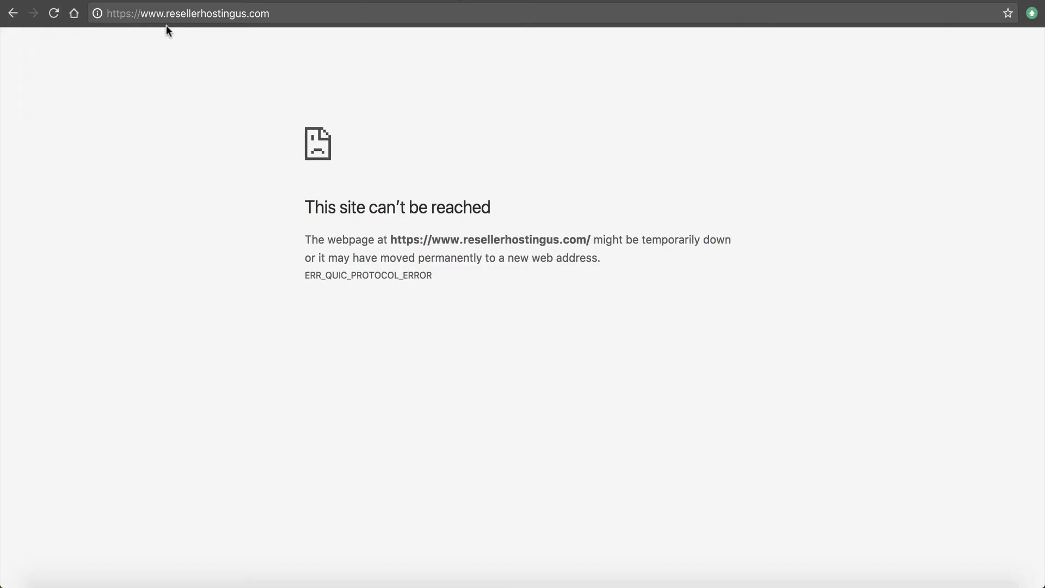
Reload resellerhostingus.com at its http address and open the Hello world! post
{"action": "left_click", "coordinate": [133, 14]}
{"action": "left_click", "coordinate": [133, 14]}
{"action": "key", "text": "BackSpace"}
{"action": "key", "text": "Return"}
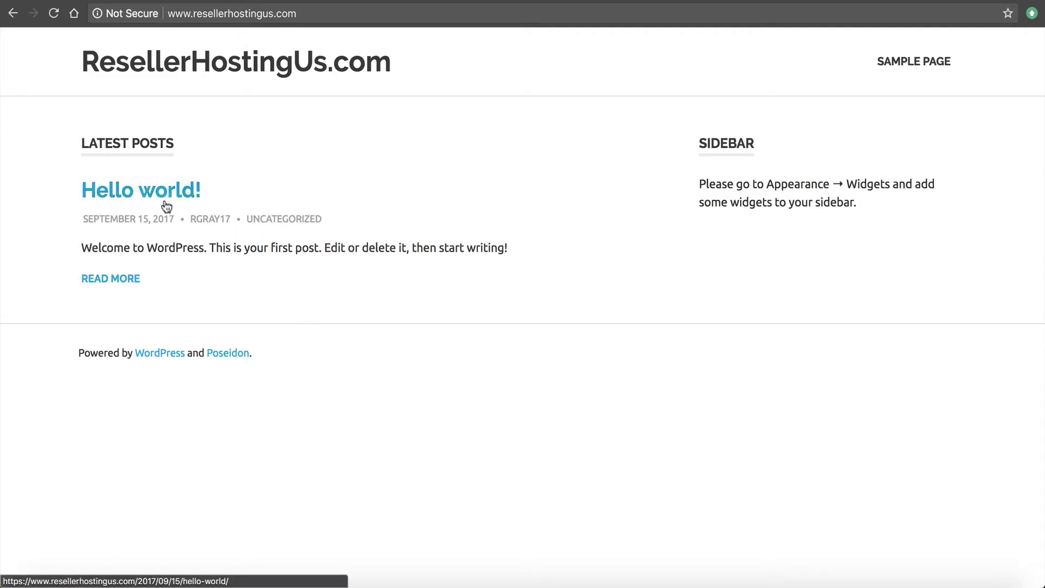
{"action": "left_click", "coordinate": [151, 196]}
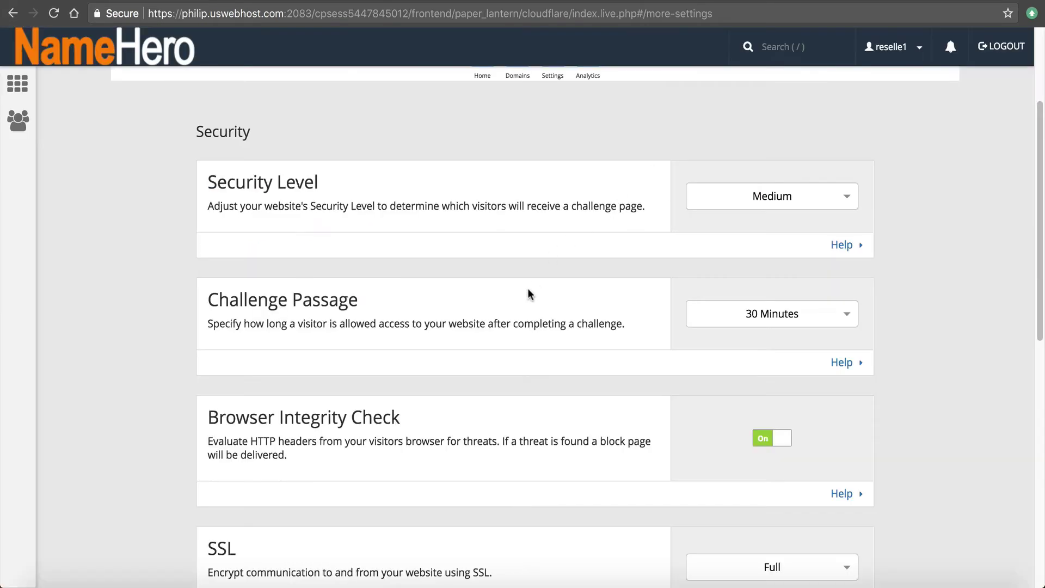
{"action": "scroll", "coordinate": [526, 299], "scroll_direction": "up", "scroll_amount": 3}
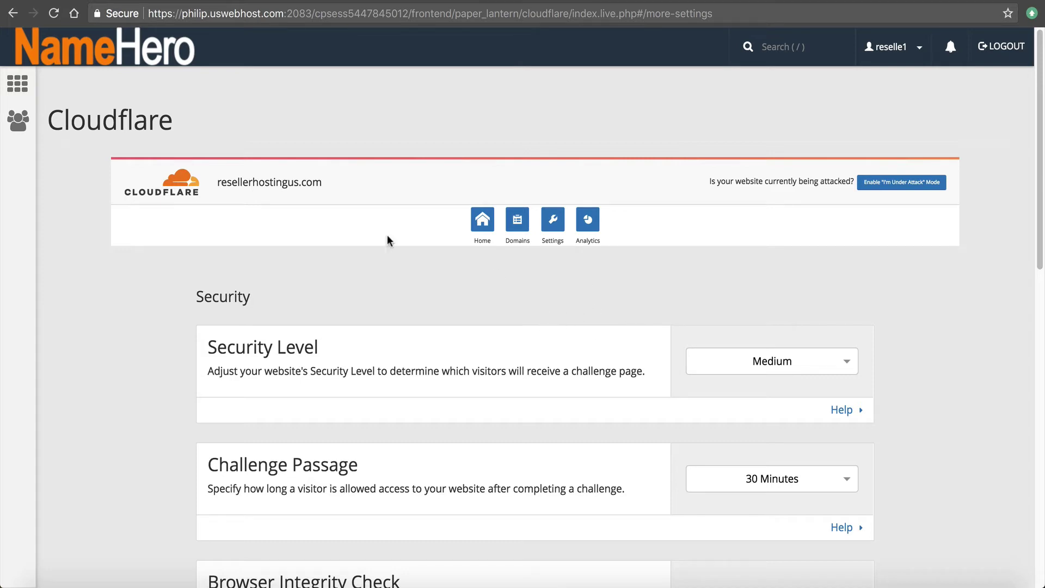
Open the domain's Cloudflare home settings and scroll down to the Railgun section
{"action": "scroll", "coordinate": [399, 272], "scroll_direction": "down", "scroll_amount": 10}
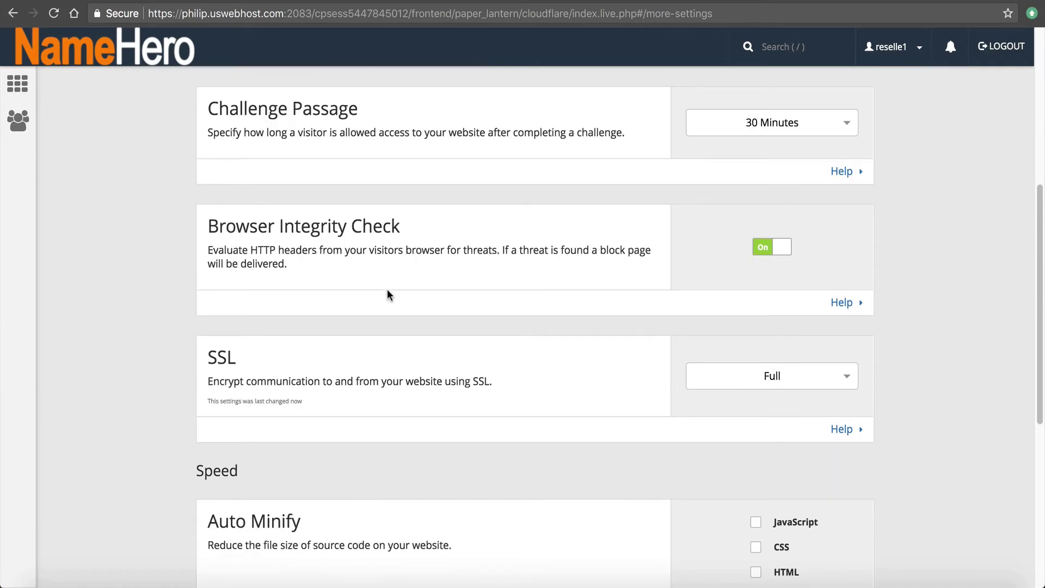
{"action": "scroll", "coordinate": [345, 288], "scroll_direction": "up", "scroll_amount": 10}
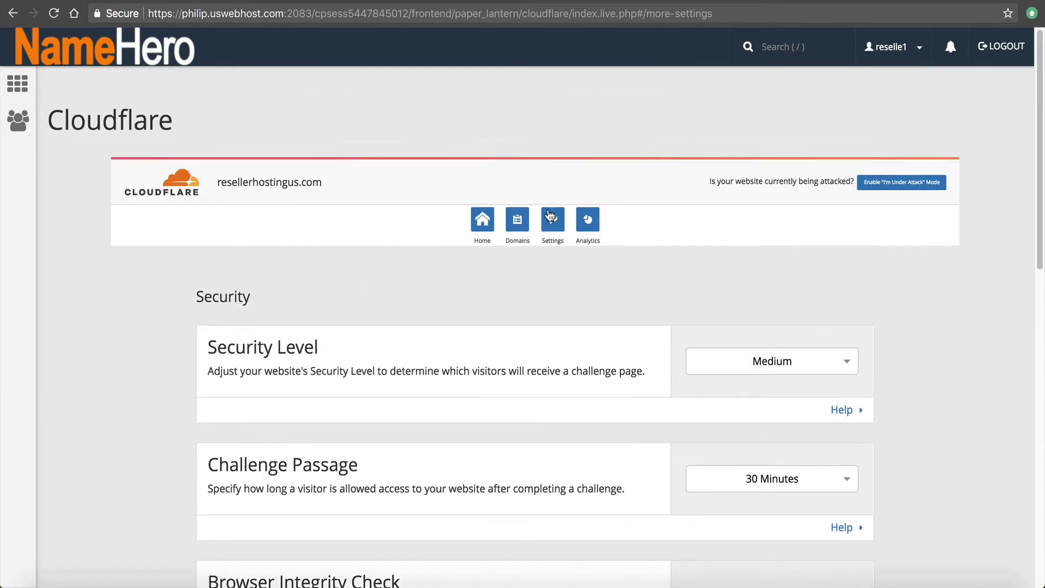
{"action": "left_click", "coordinate": [482, 221]}
{"action": "scroll", "coordinate": [466, 310], "scroll_direction": "down", "scroll_amount": 7}
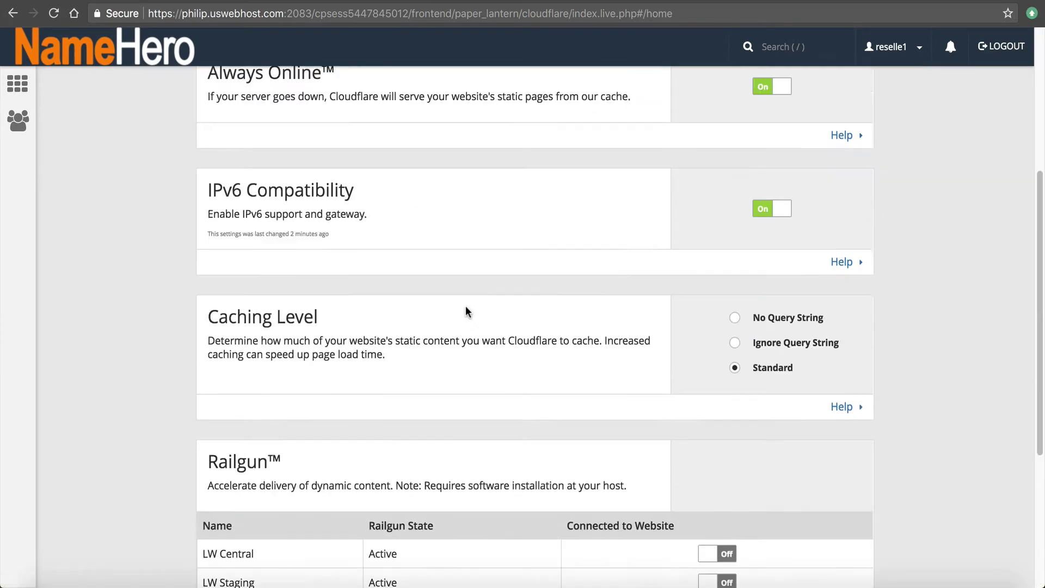
{"action": "left_click_drag", "start_coordinate": [206, 336], "coordinate": [268, 335]}
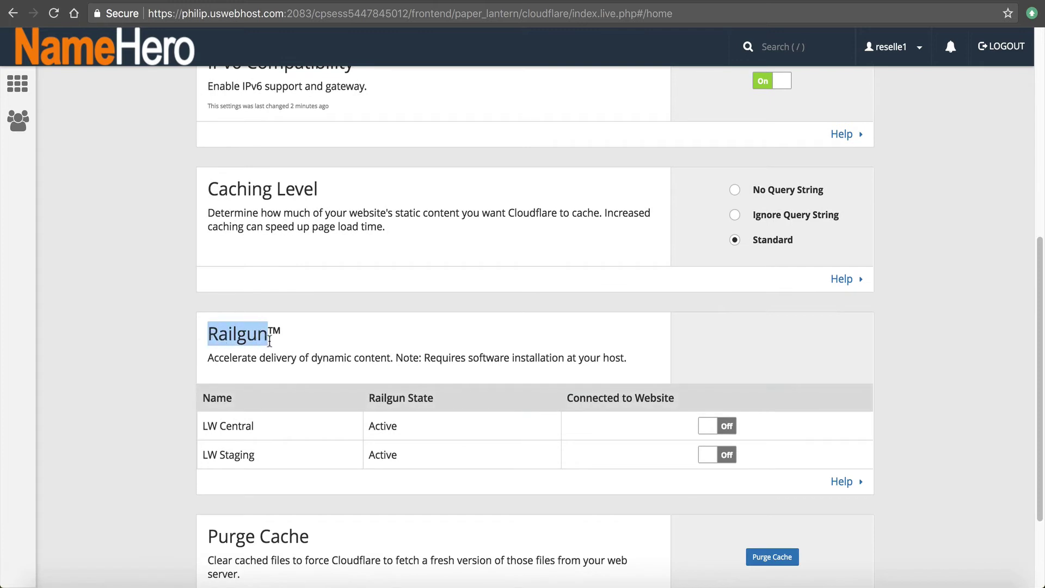
{"action": "double_click", "coordinate": [274, 331]}
{"action": "left_click", "coordinate": [212, 351]}
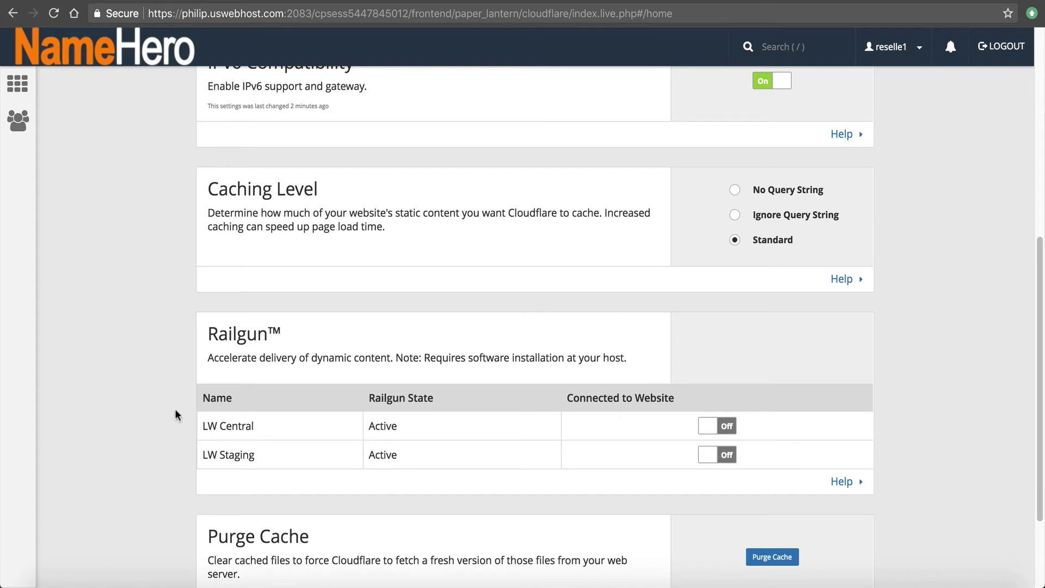
Connect the LW Central Railgun with LW Staging left off, and expand then collapse What is Railgun?
{"action": "left_click_drag", "start_coordinate": [275, 426], "coordinate": [207, 424]}
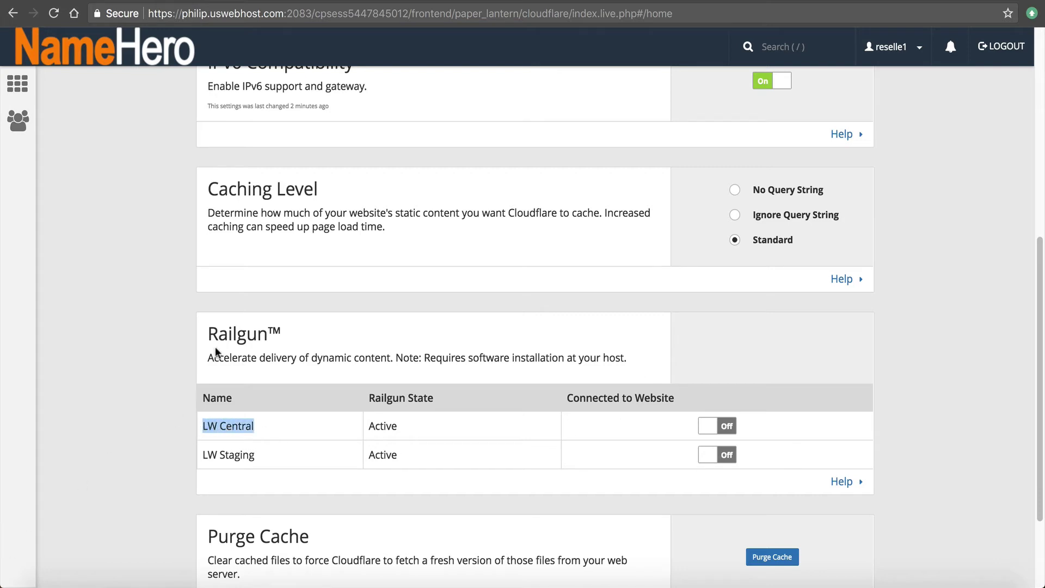
{"action": "left_click", "coordinate": [706, 427]}
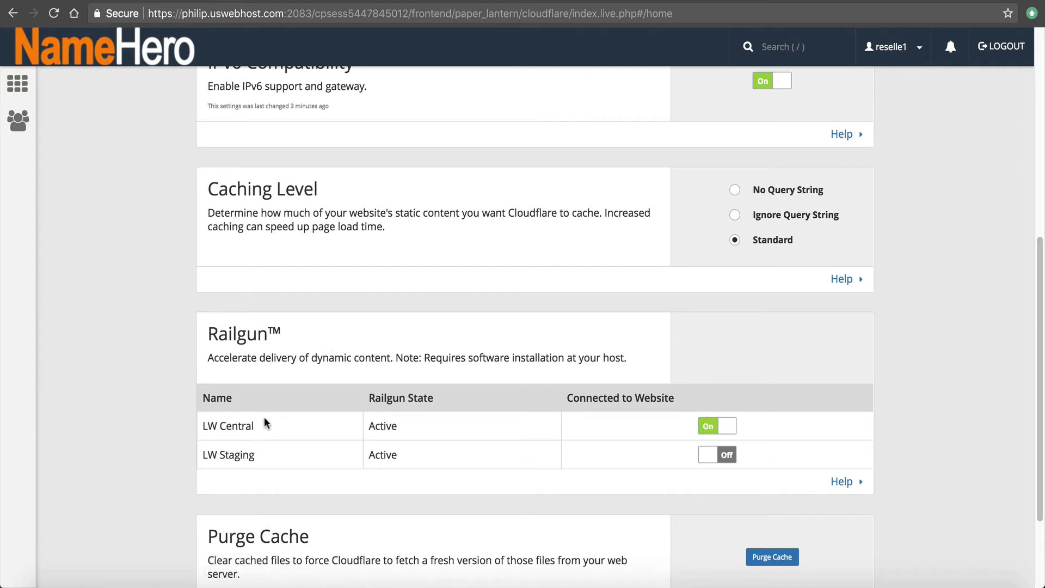
{"action": "scroll", "coordinate": [378, 423], "scroll_direction": "down", "scroll_amount": 2}
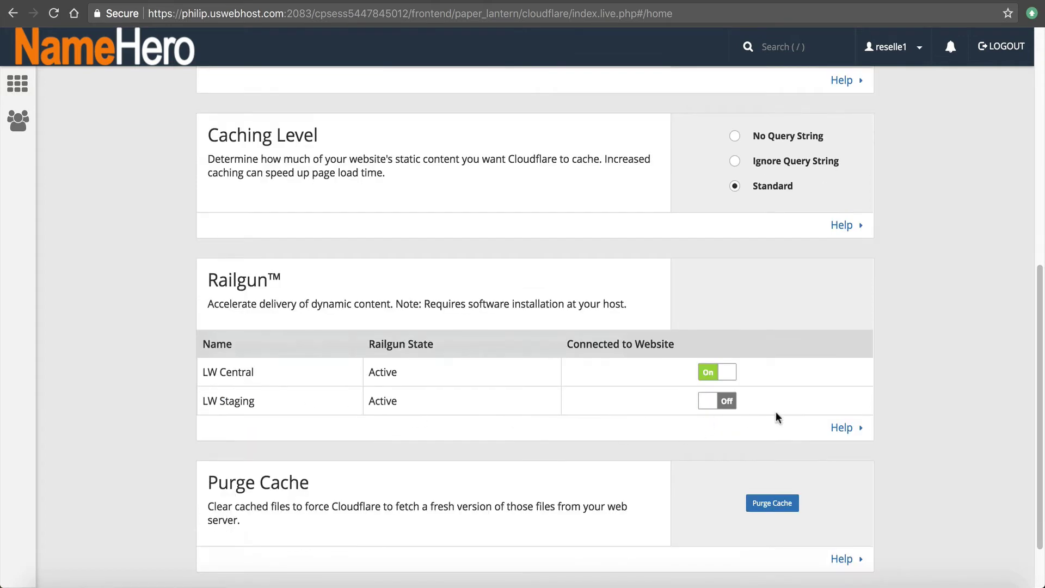
{"action": "left_click", "coordinate": [831, 429]}
{"action": "scroll", "coordinate": [651, 413], "scroll_direction": "down", "scroll_amount": 10}
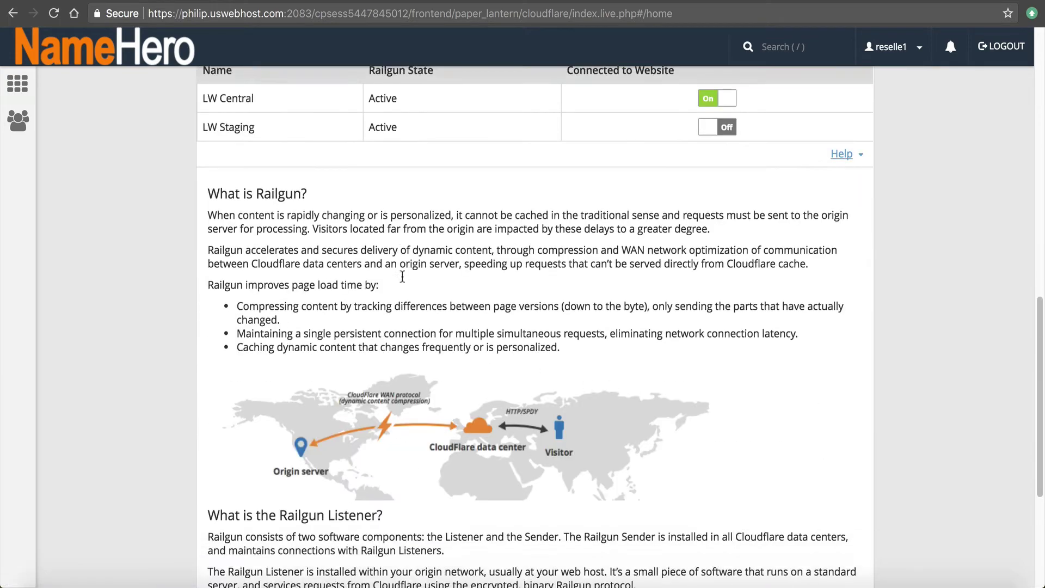
{"action": "scroll", "coordinate": [430, 251], "scroll_direction": "up", "scroll_amount": 7}
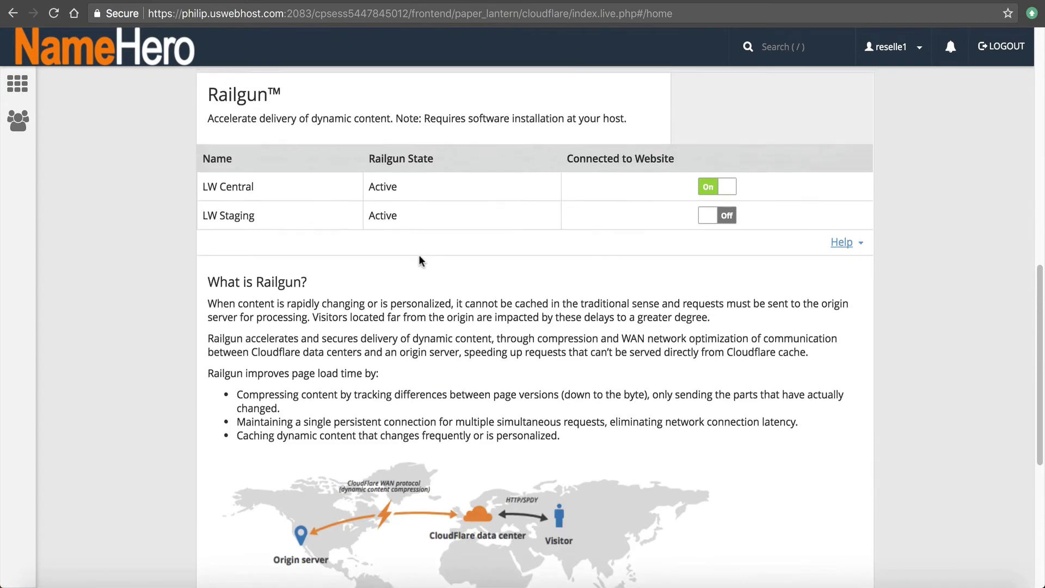
{"action": "scroll", "coordinate": [436, 325], "scroll_direction": "up", "scroll_amount": 3}
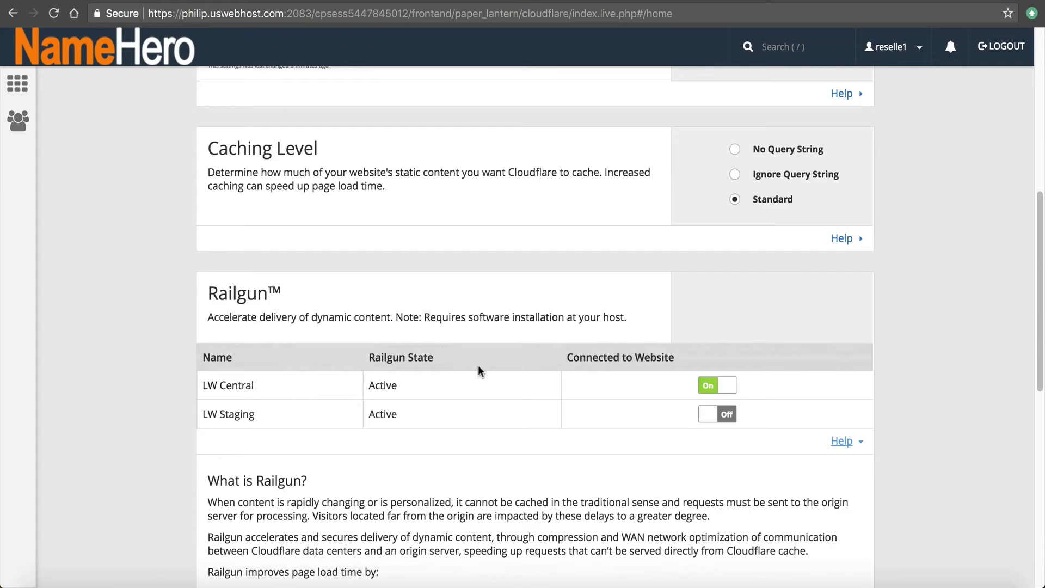
{"action": "left_click", "coordinate": [842, 441]}
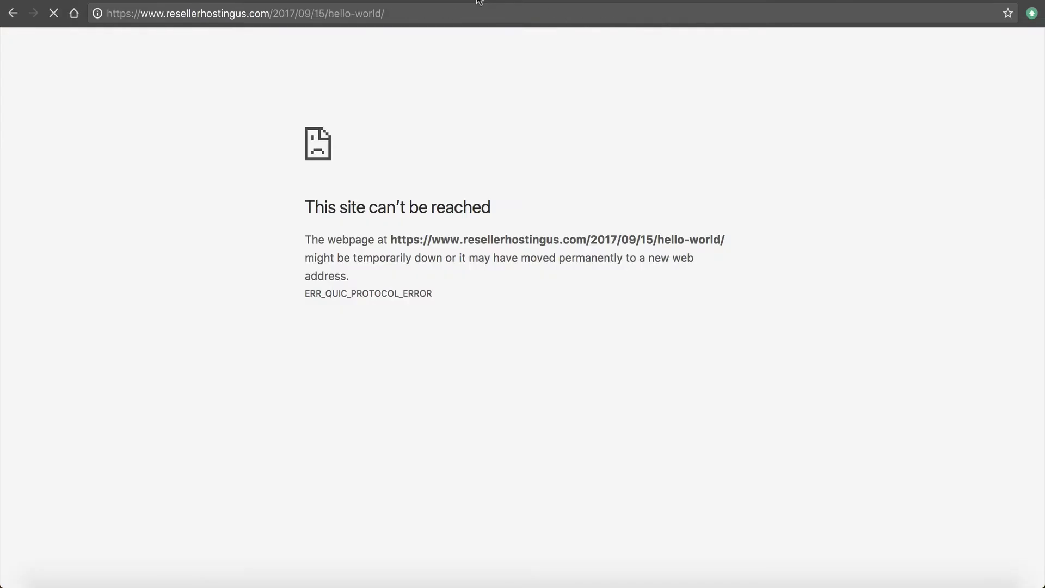
Copy the unreachable post's address, reload it, and view its Cloudflare connection details
{"action": "right_click", "coordinate": [368, 20]}
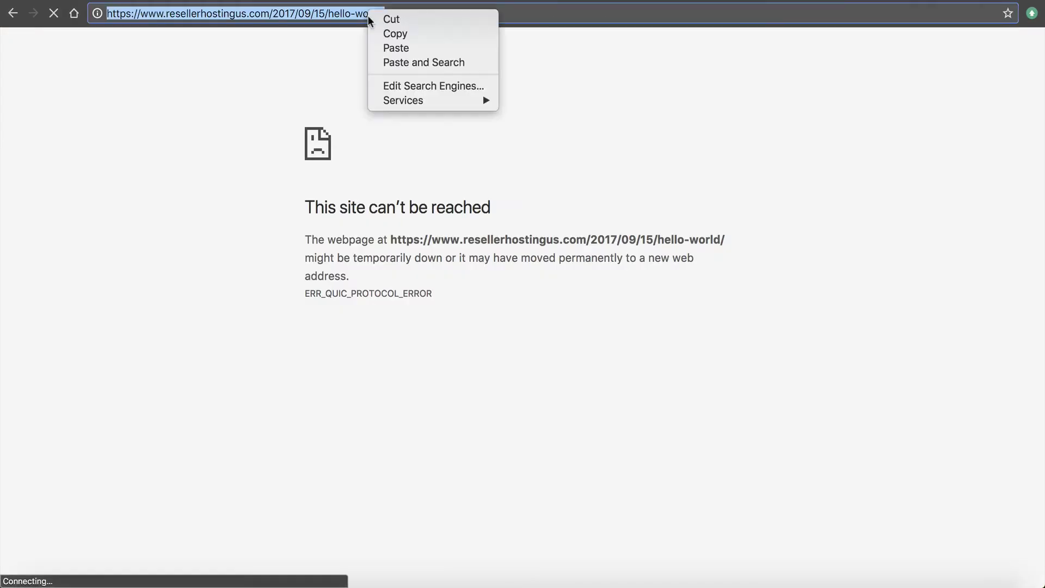
{"action": "left_click", "coordinate": [434, 33]}
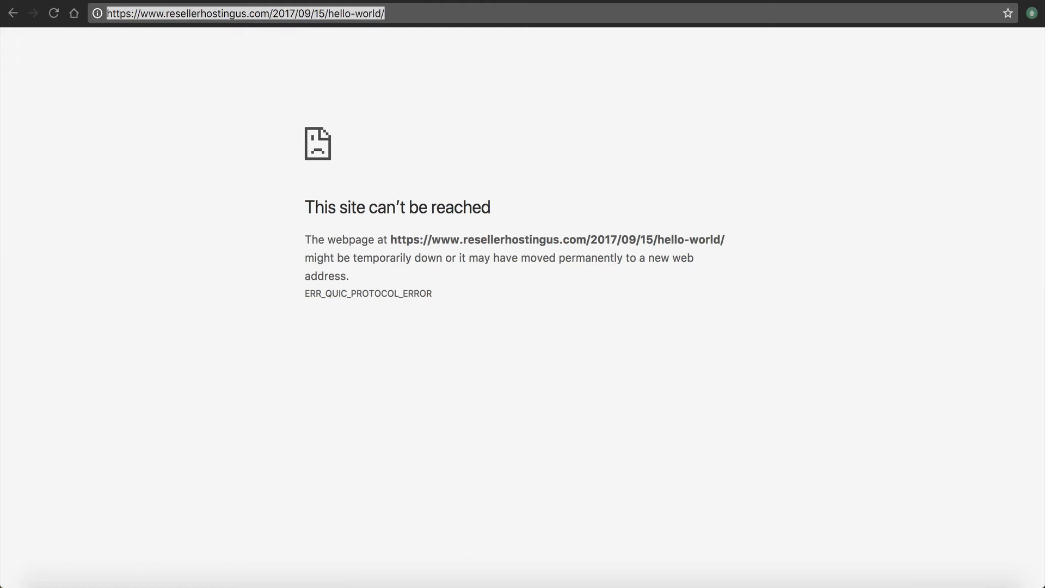
{"action": "key", "text": "Return"}
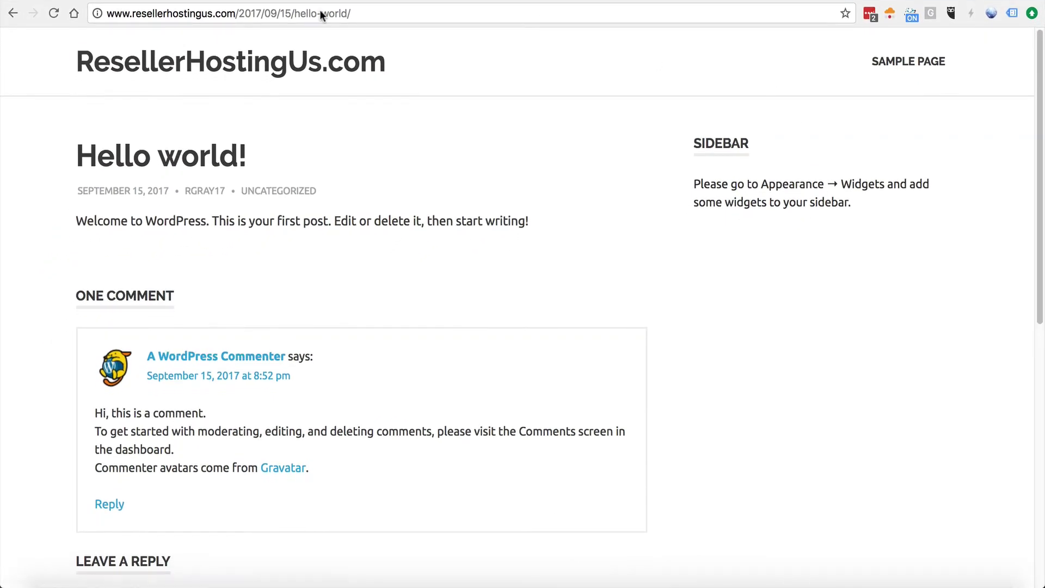
{"action": "left_click", "coordinate": [890, 14]}
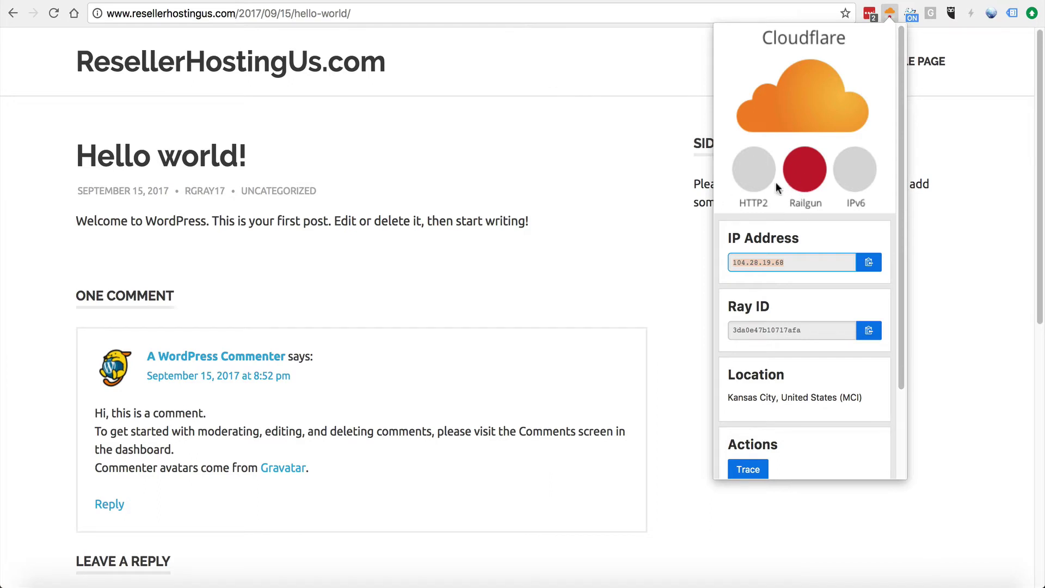
{"action": "left_click", "coordinate": [417, 155]}
Reload the Hello world post and check its Cloudflare connection details again
{"action": "left_click", "coordinate": [134, 18]}
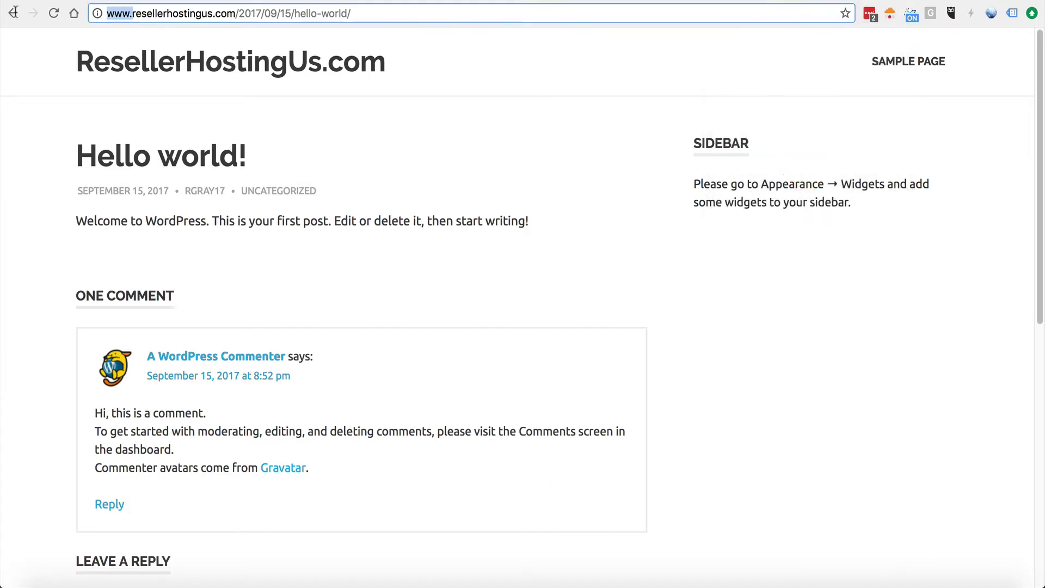
{"action": "key", "text": "Return"}
{"action": "left_click", "coordinate": [161, 7]}
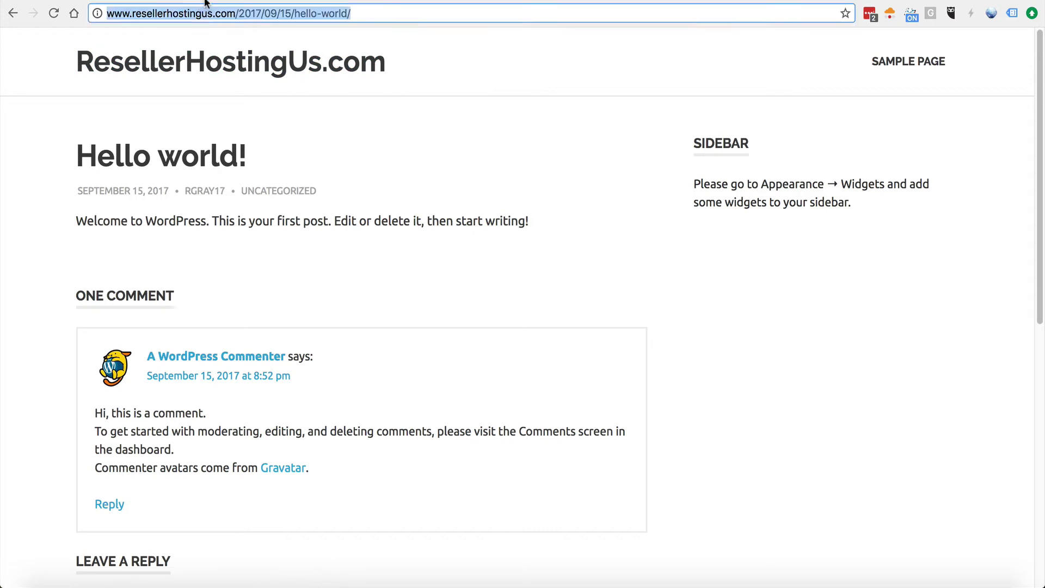
{"action": "left_click", "coordinate": [249, 11]}
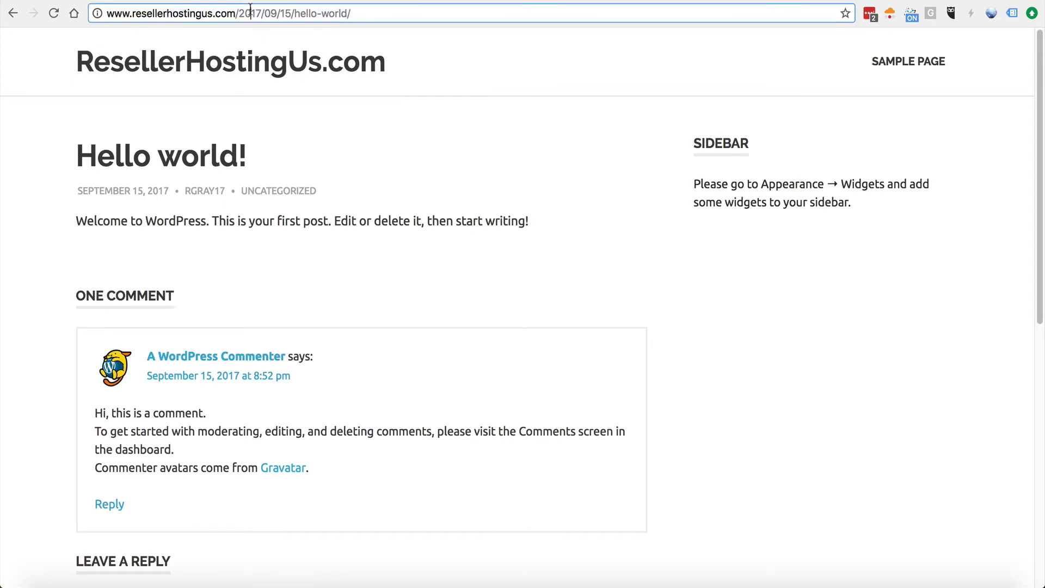
{"action": "left_click", "coordinate": [890, 13]}
{"action": "key", "text": "Escape"}
{"action": "left_click", "coordinate": [108, 13]}
{"action": "type", "text": "https:/"}
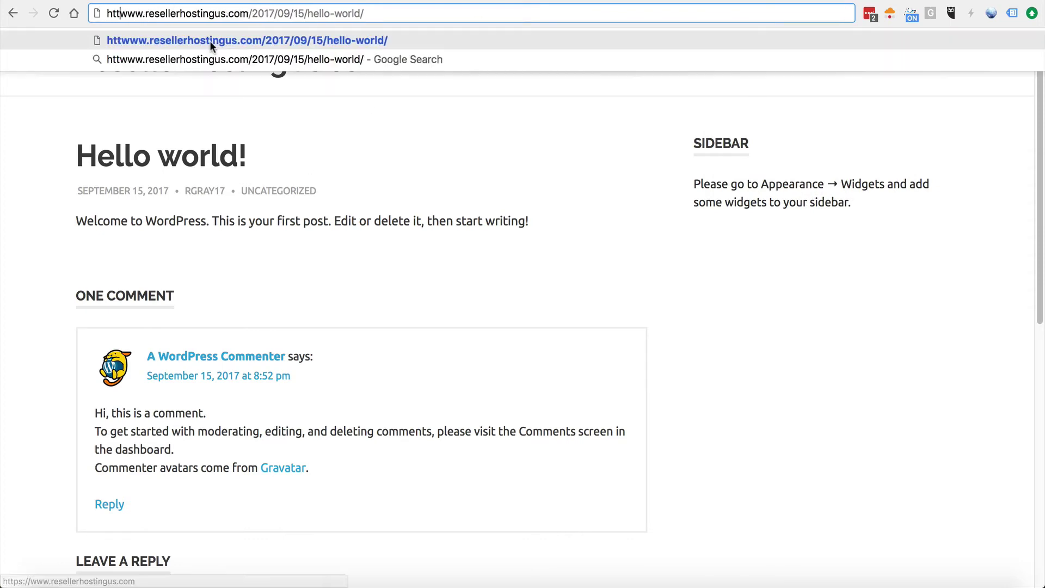
{"action": "type", "text": "/"}
{"action": "key", "text": "Return"}
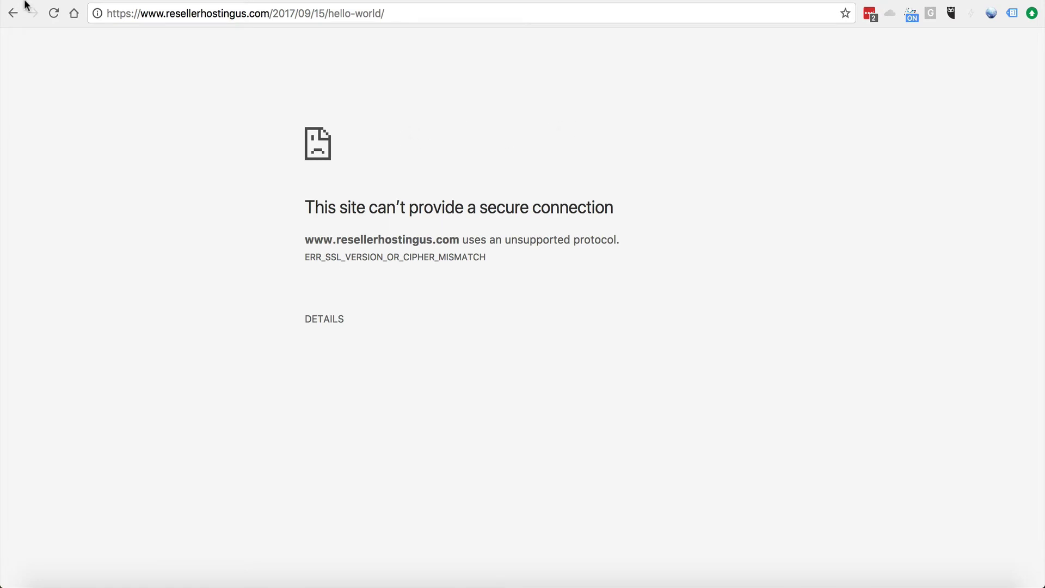
{"action": "left_click", "coordinate": [13, 13]}
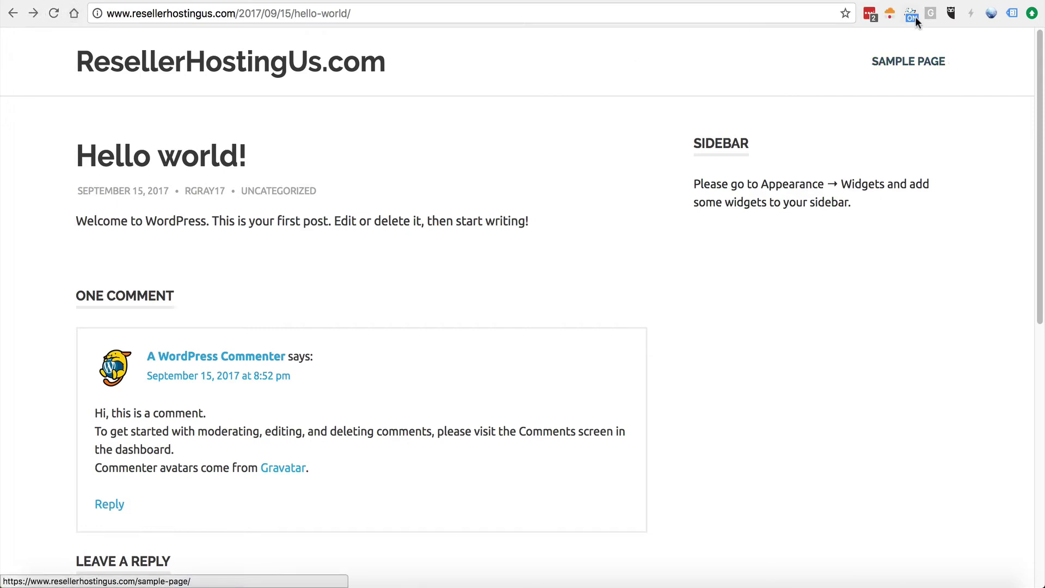
Check Cloudflare's trace and the Railgun stats showing 99.98% compression for the http page
{"action": "left_click", "coordinate": [891, 13]}
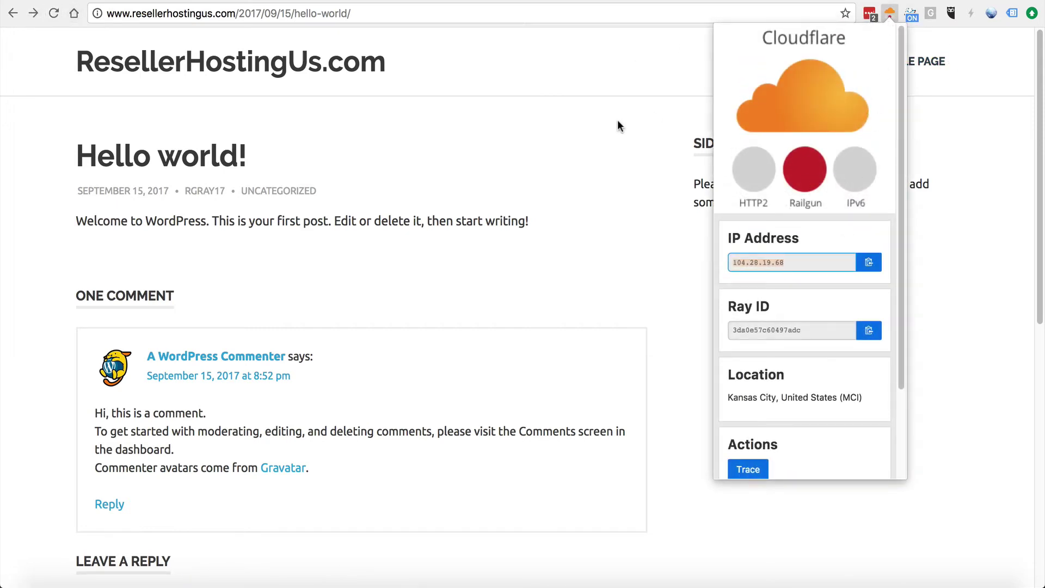
{"action": "left_click", "coordinate": [547, 142]}
{"action": "left_click", "coordinate": [892, 15]}
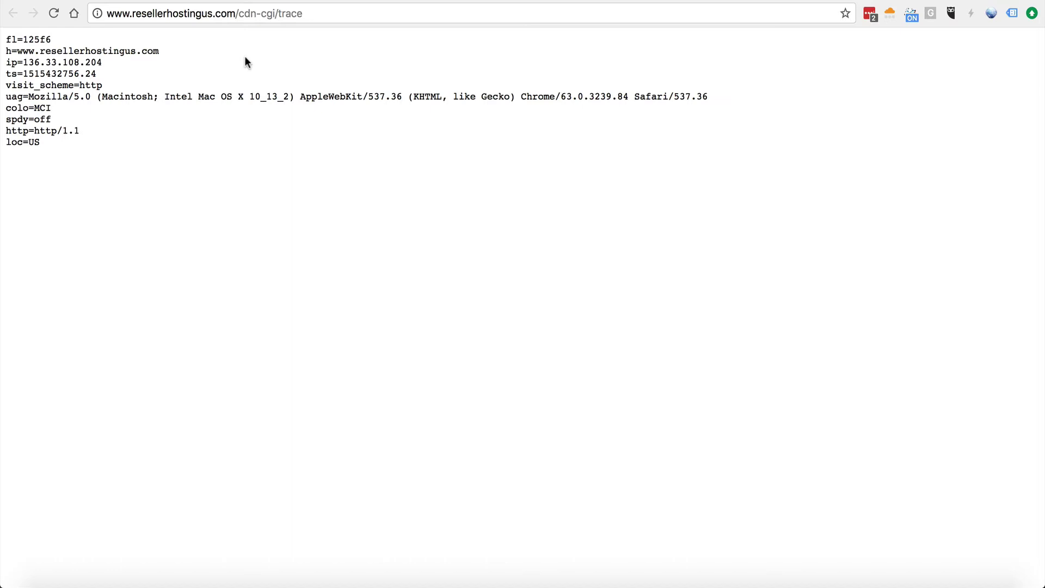
{"action": "key", "text": "super+bracketleft"}
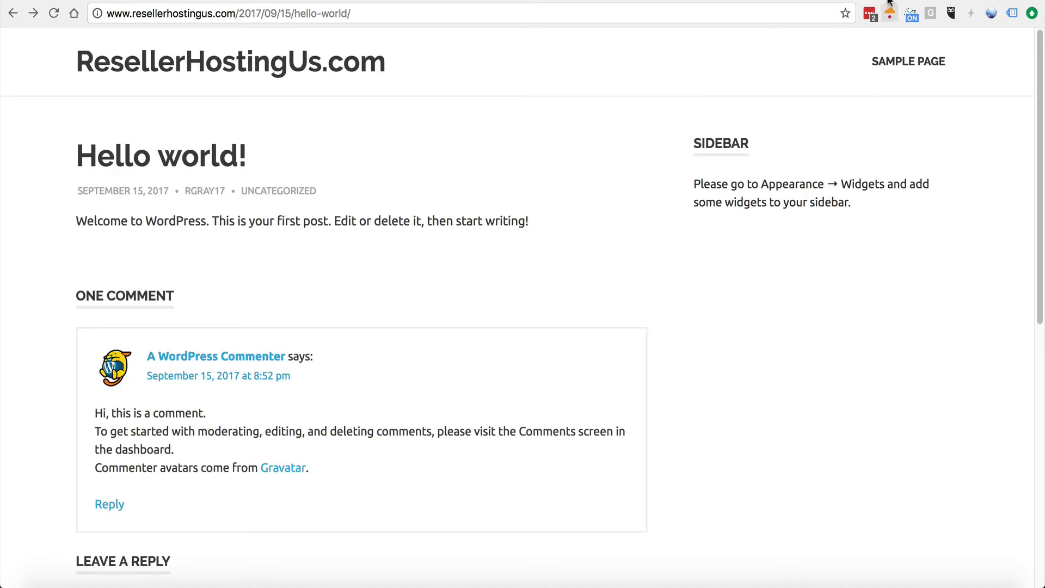
{"action": "left_click", "coordinate": [889, 14]}
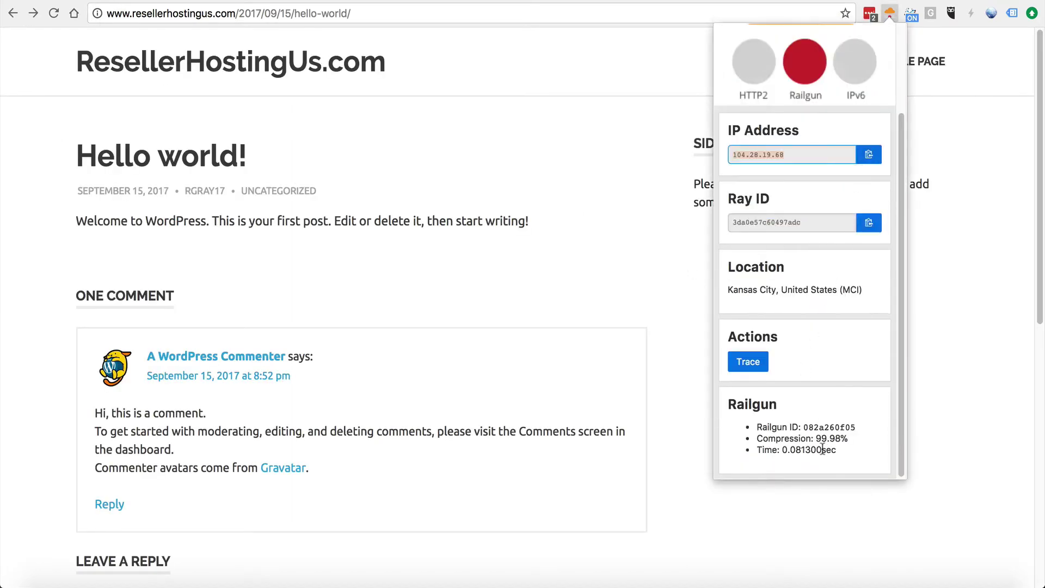
{"action": "left_click_drag", "start_coordinate": [838, 450], "coordinate": [813, 446]}
{"action": "left_click", "coordinate": [797, 435]}
{"action": "left_click", "coordinate": [814, 446]}
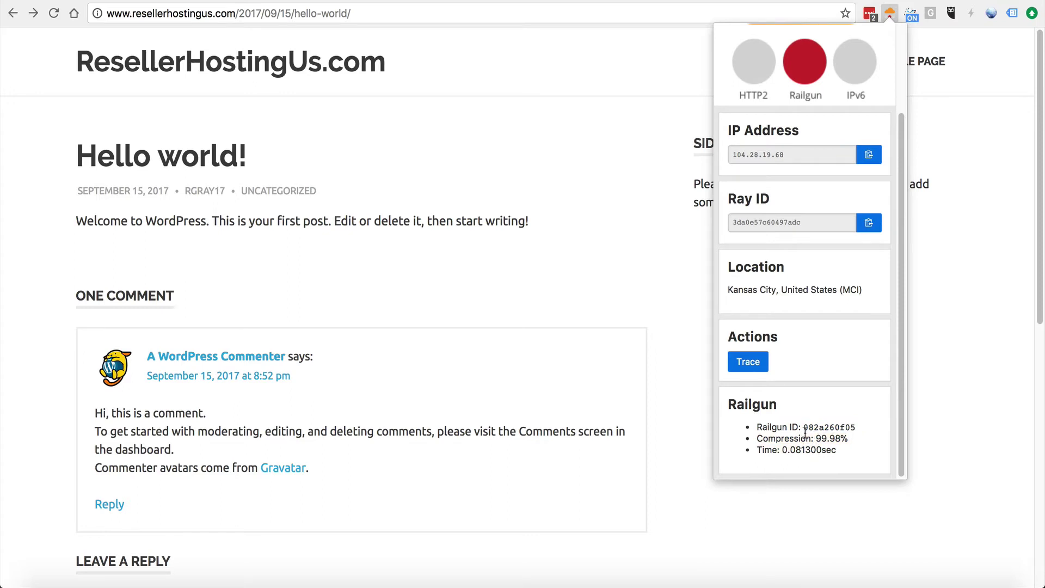
{"action": "left_click", "coordinate": [555, 210]}
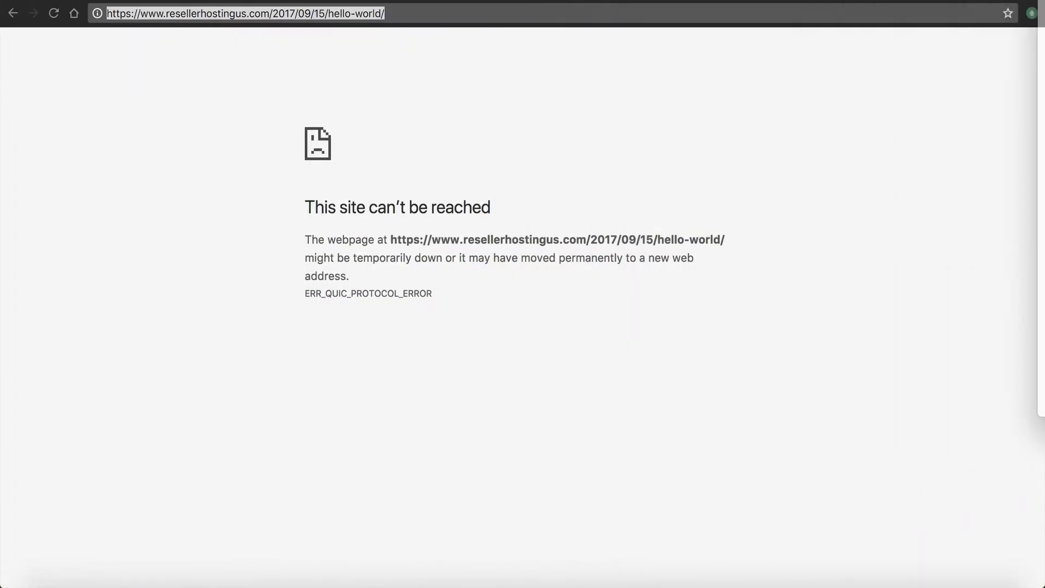
{"action": "left_click", "coordinate": [154, 12]}
Reload the post over plain http and return to the Cloudflare plugin header
{"action": "key", "text": "BackSpace"}
{"action": "key", "text": "Return"}
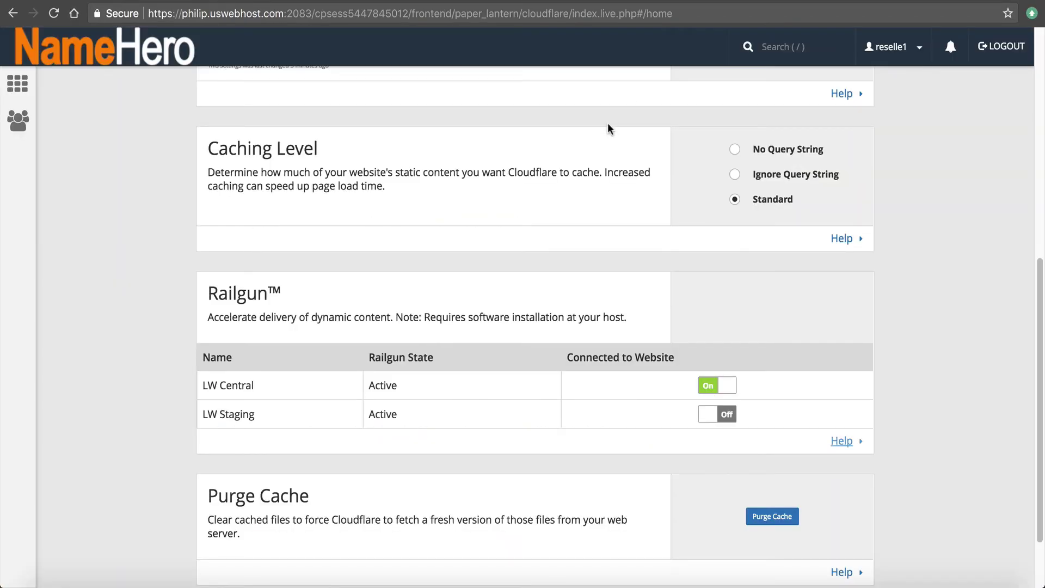
{"action": "scroll", "coordinate": [270, 220], "scroll_direction": "down", "scroll_amount": 3}
{"action": "scroll", "coordinate": [272, 222], "scroll_direction": "up", "scroll_amount": 5}
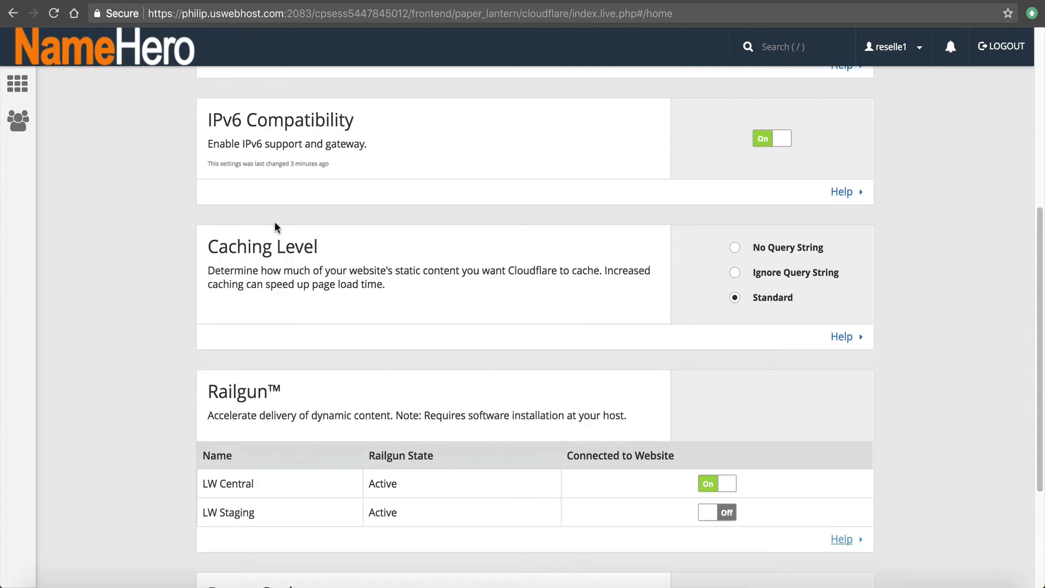
{"action": "scroll", "coordinate": [274, 223], "scroll_direction": "up", "scroll_amount": 5}
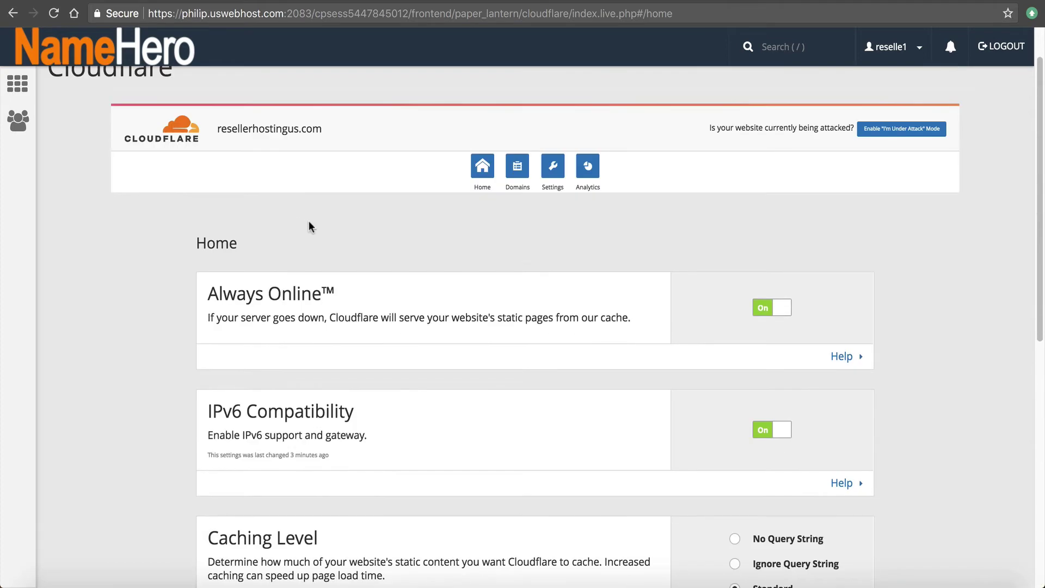
{"action": "scroll", "coordinate": [327, 219], "scroll_direction": "up", "scroll_amount": 1}
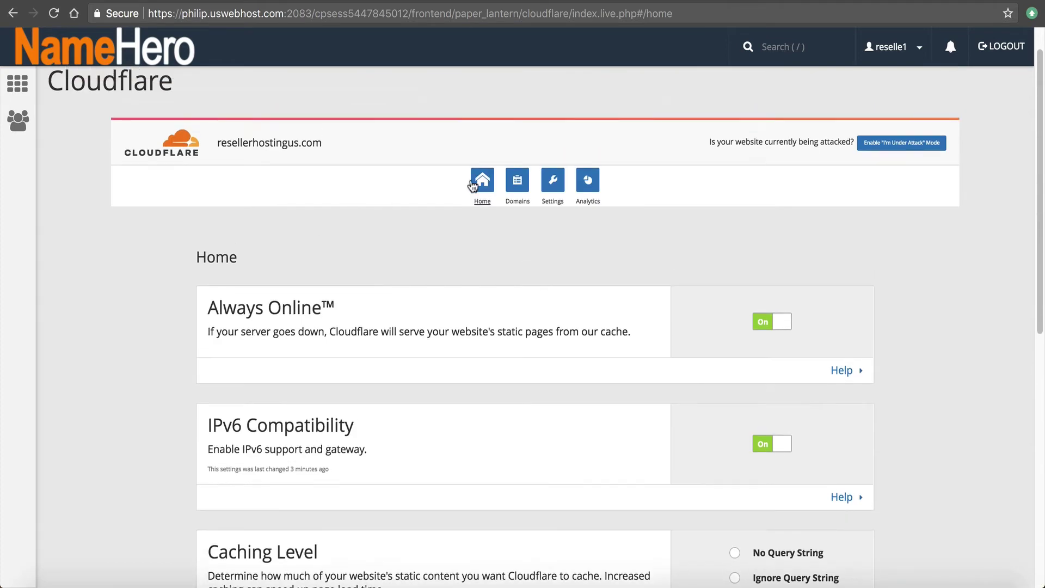
Review the Analytics Requests chart, then open the Security settings for resellerhostingus.com
{"action": "left_click", "coordinate": [581, 174]}
{"action": "scroll", "coordinate": [230, 283], "scroll_direction": "down", "scroll_amount": 3}
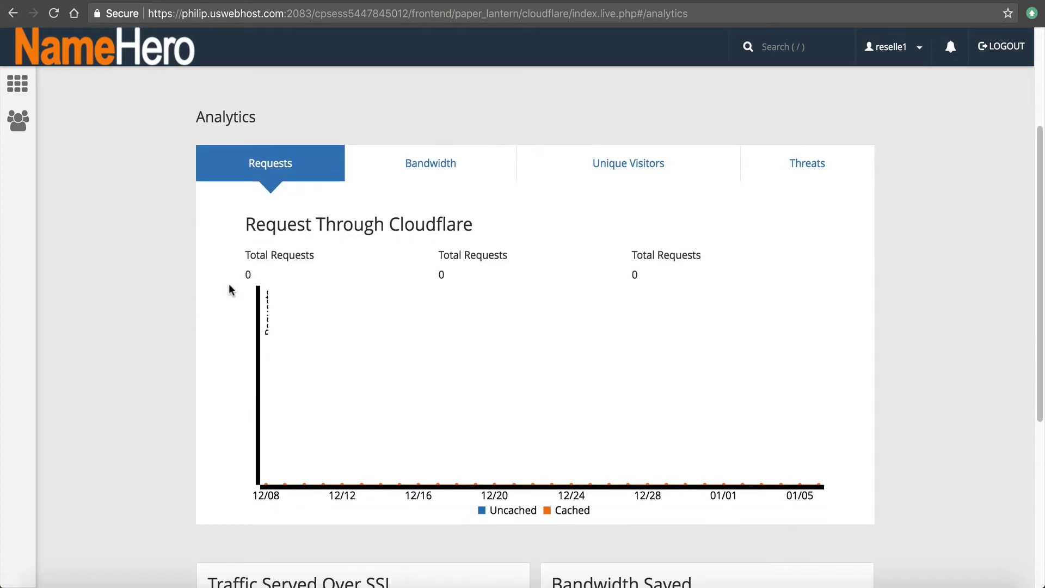
{"action": "scroll", "coordinate": [245, 293], "scroll_direction": "down", "scroll_amount": 5}
{"action": "scroll", "coordinate": [249, 289], "scroll_direction": "up", "scroll_amount": 9}
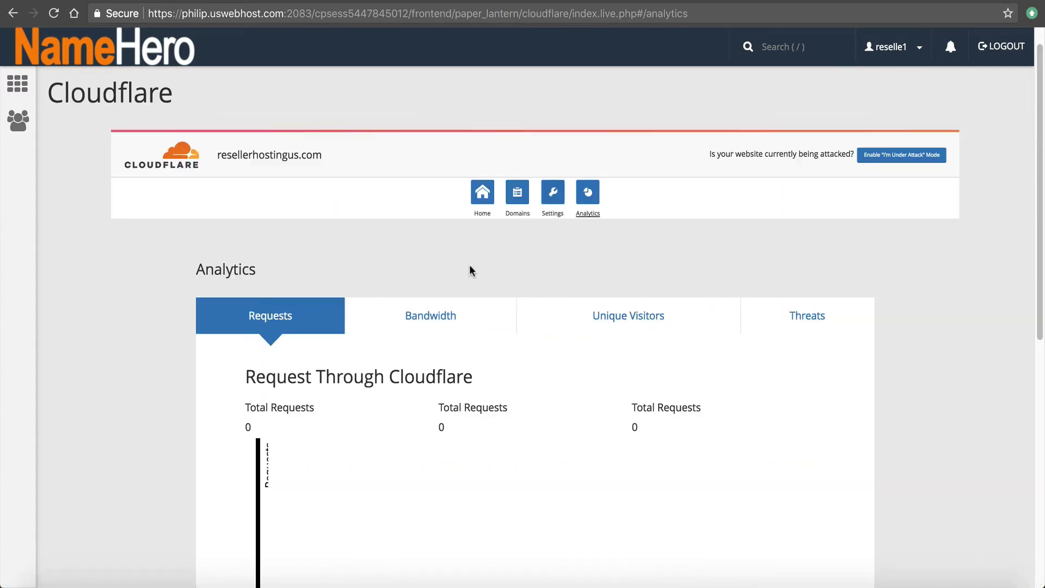
{"action": "left_click", "coordinate": [552, 194]}
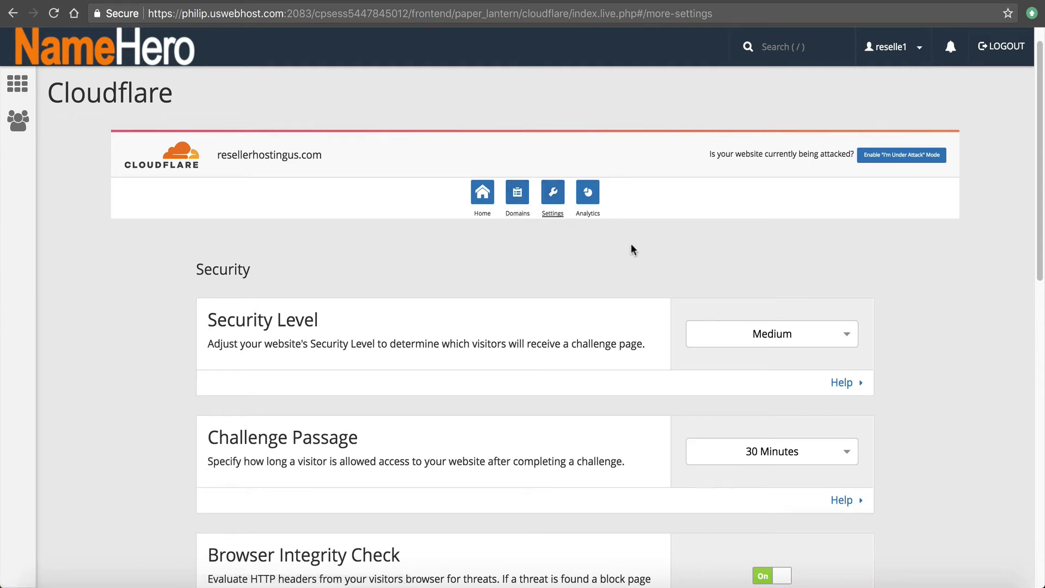
Set Security Level to Under Attack and reload the post to test it
{"action": "scroll", "coordinate": [615, 223], "scroll_direction": "down", "scroll_amount": 1}
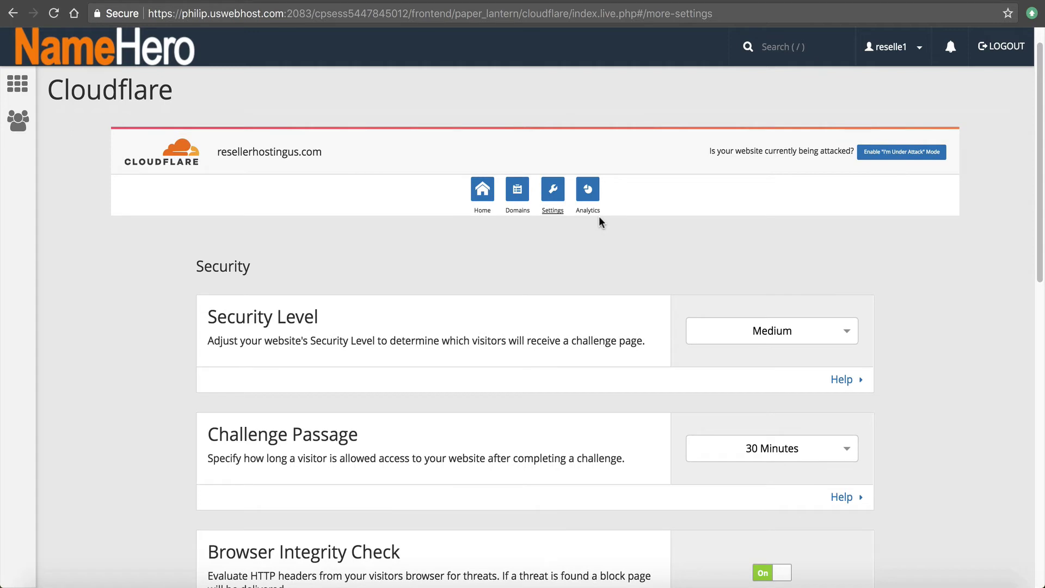
{"action": "left_click", "coordinate": [794, 338]}
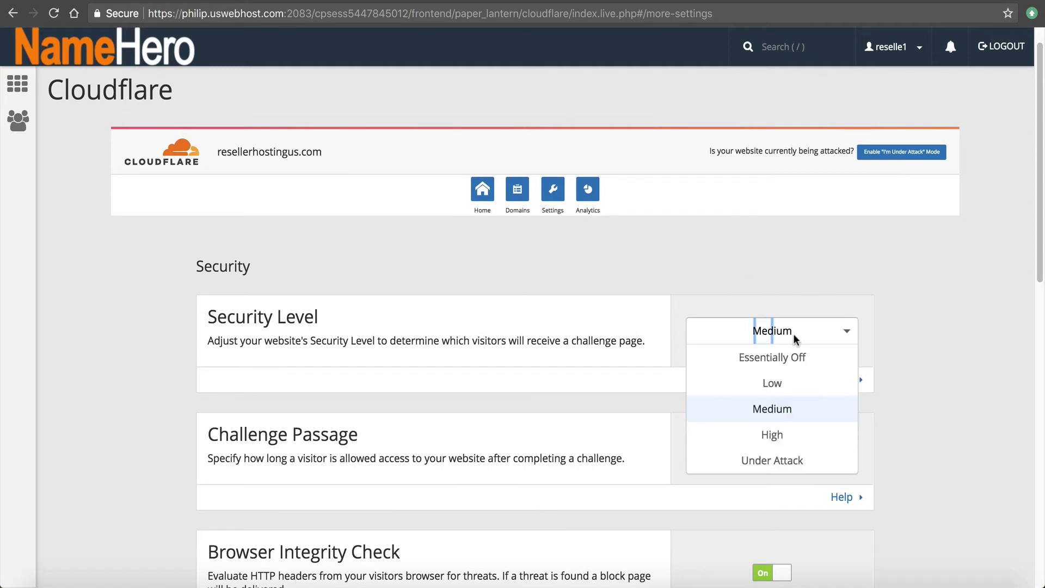
{"action": "left_click", "coordinate": [808, 460]}
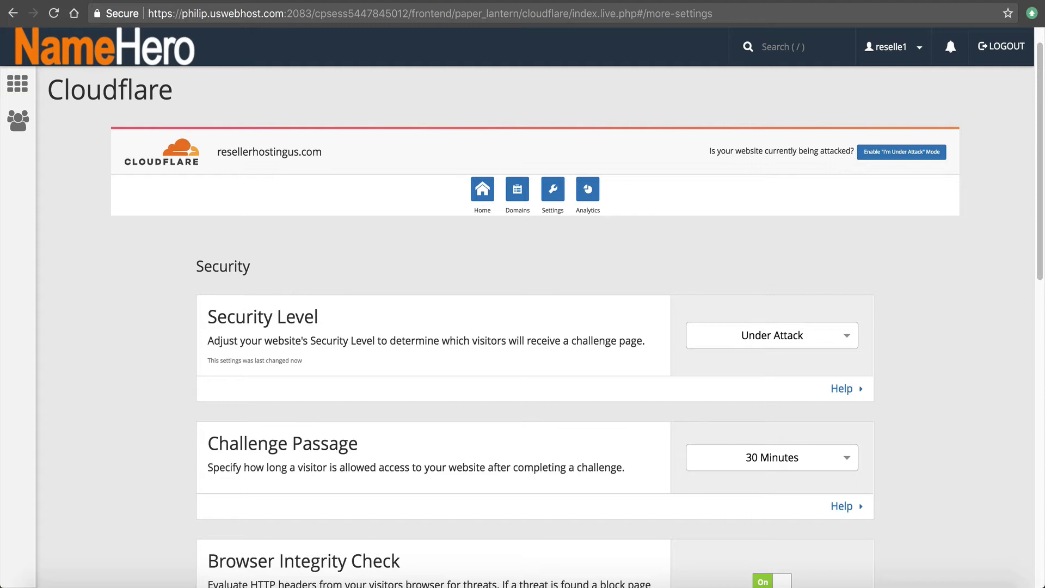
{"action": "left_click", "coordinate": [354, 1]}
{"action": "left_click", "coordinate": [309, 18]}
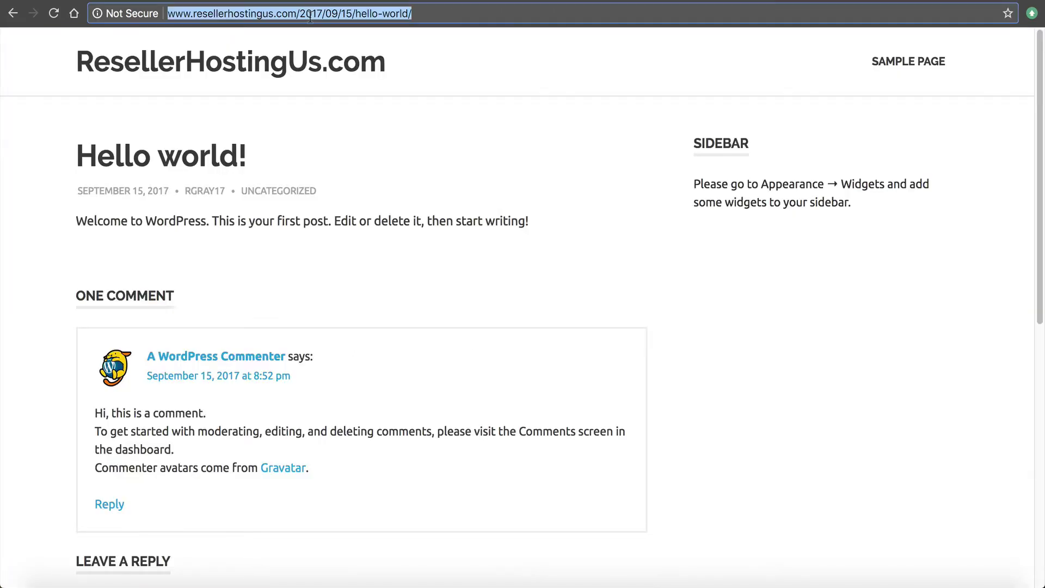
{"action": "key", "text": "Return"}
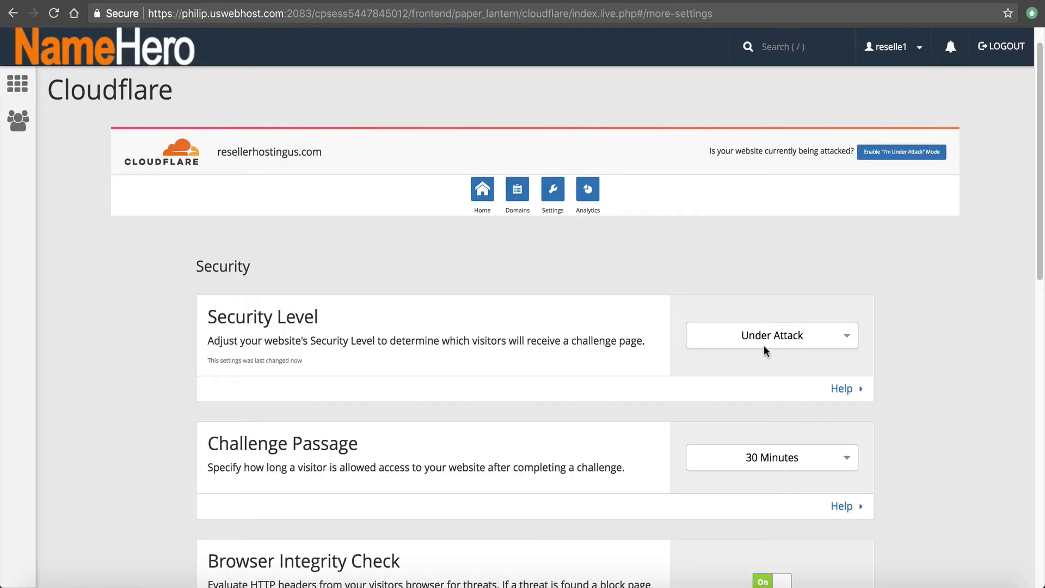
Set Security Level back to Medium
{"action": "left_click", "coordinate": [768, 343]}
{"action": "left_click", "coordinate": [768, 415]}
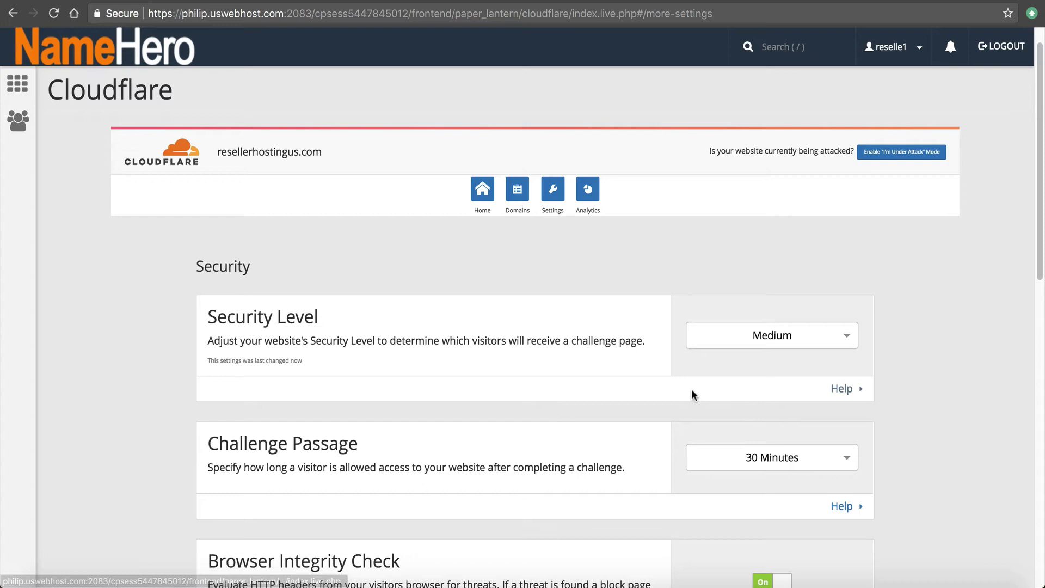
{"action": "scroll", "coordinate": [782, 364], "scroll_direction": "down", "scroll_amount": 2}
{"action": "scroll", "coordinate": [777, 367], "scroll_direction": "down", "scroll_amount": 1}
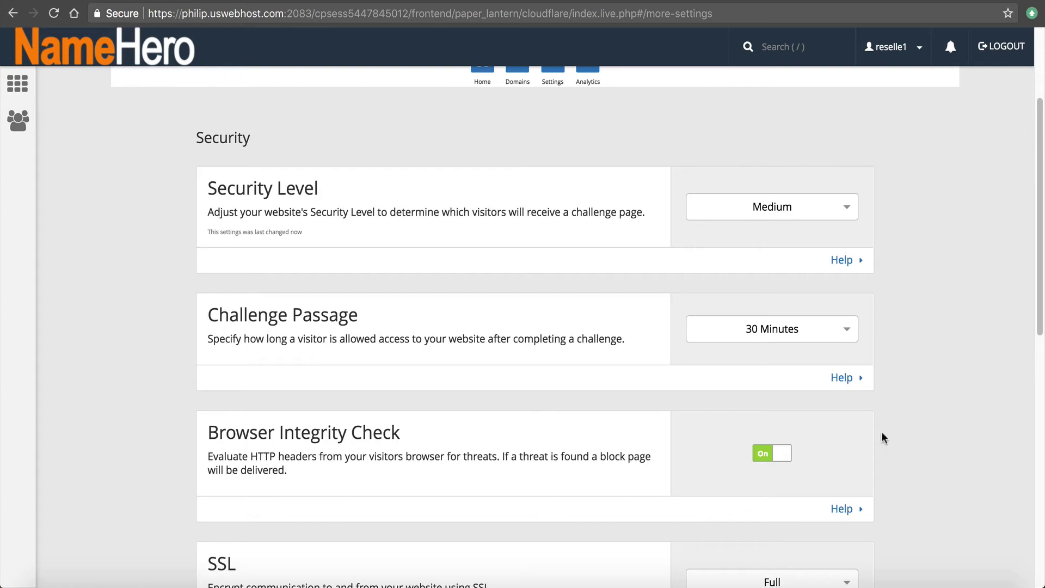
{"action": "left_click", "coordinate": [847, 332]}
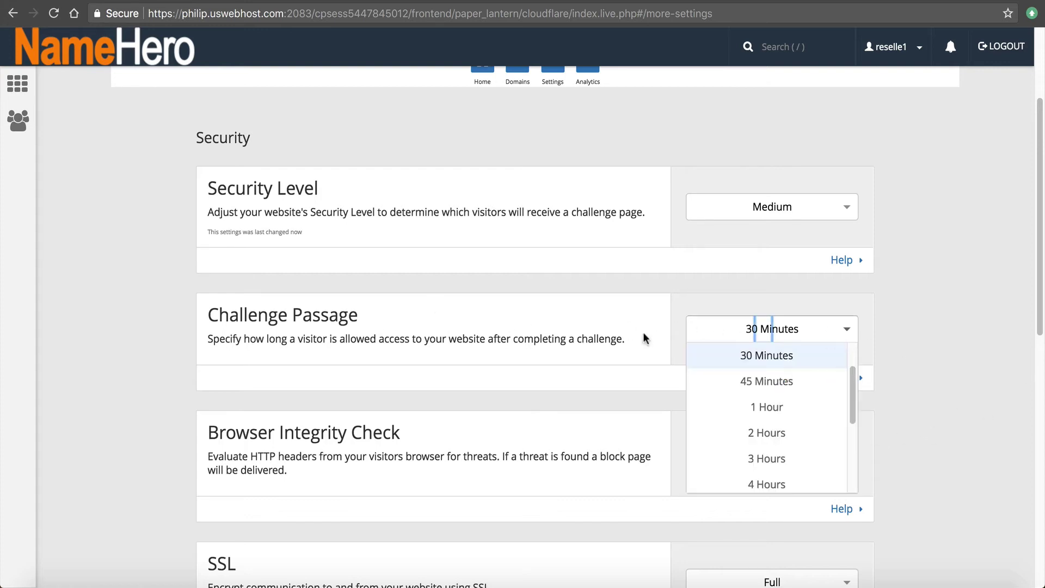
{"action": "left_click", "coordinate": [923, 332]}
{"action": "scroll", "coordinate": [909, 368], "scroll_direction": "down", "scroll_amount": 2}
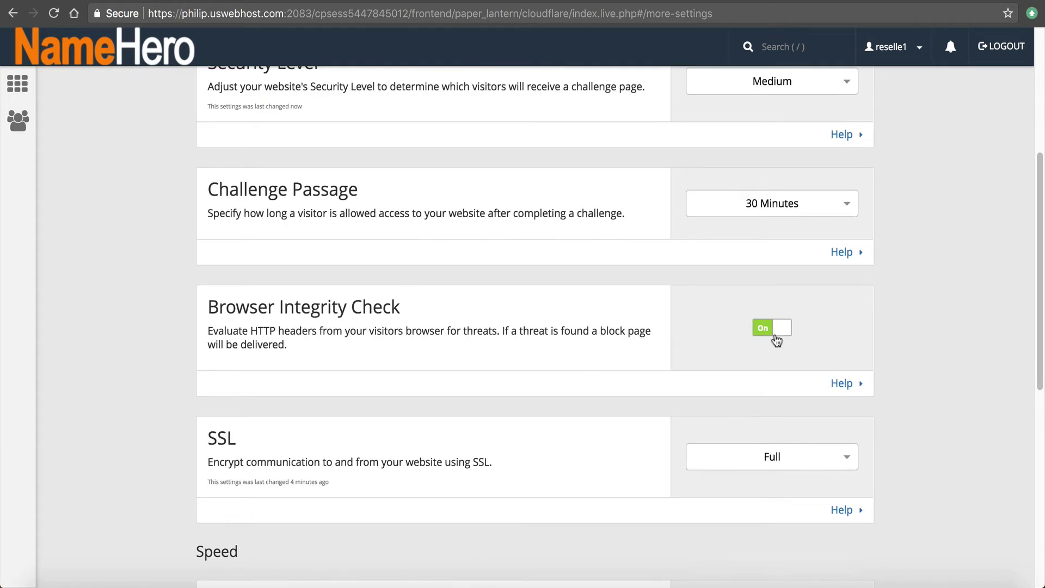
{"action": "scroll", "coordinate": [551, 333], "scroll_direction": "down", "scroll_amount": 1}
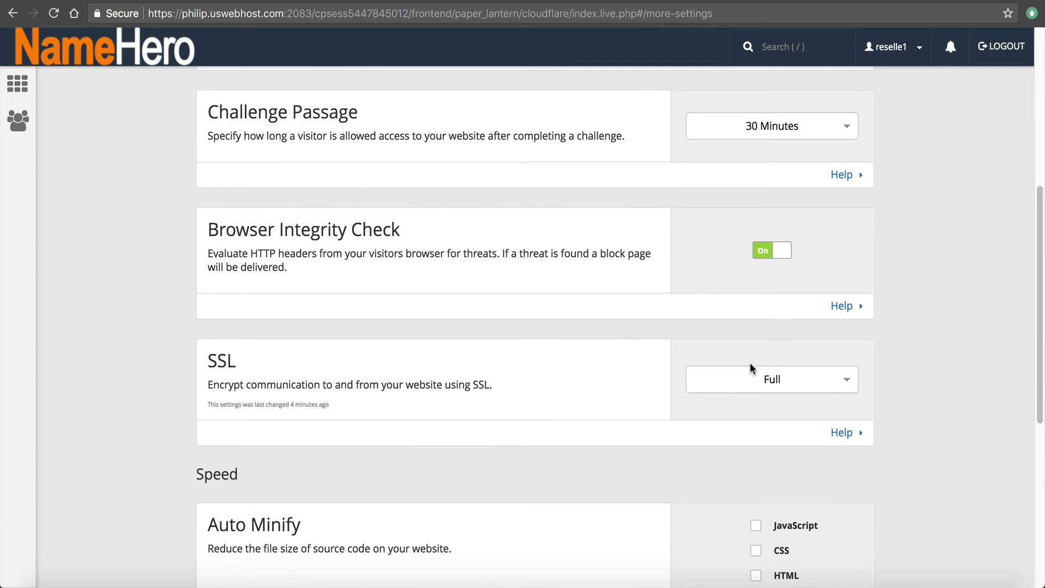
{"action": "left_click", "coordinate": [771, 373]}
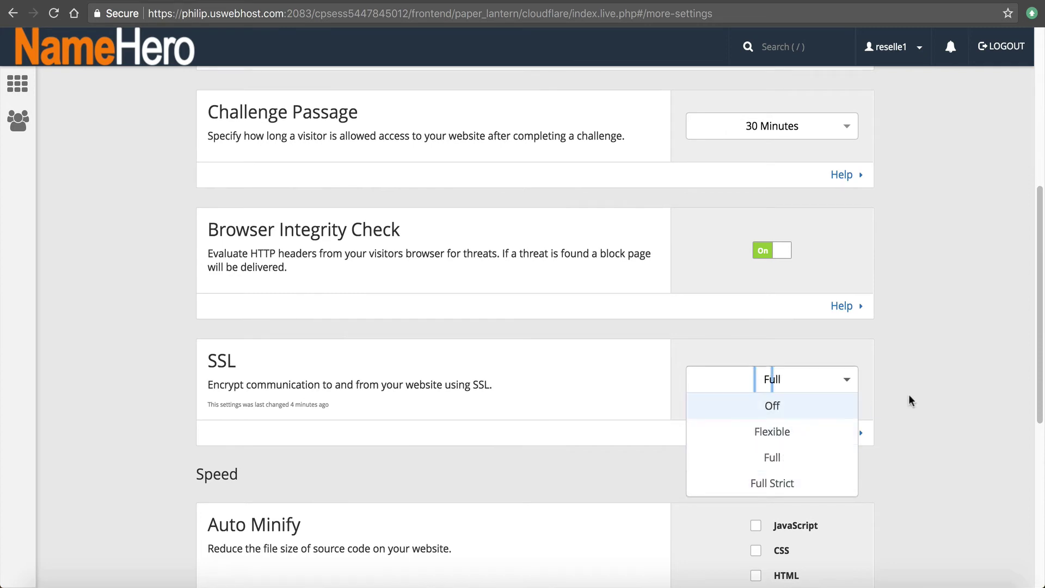
{"action": "left_click", "coordinate": [968, 330]}
{"action": "scroll", "coordinate": [962, 332], "scroll_direction": "down", "scroll_amount": 2}
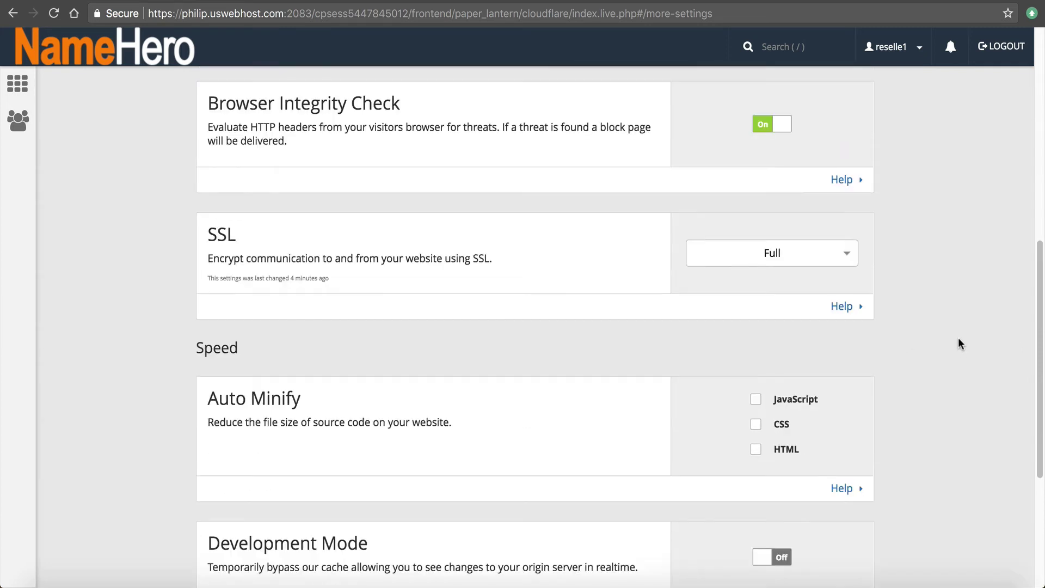
{"action": "scroll", "coordinate": [957, 340], "scroll_direction": "down", "scroll_amount": 1}
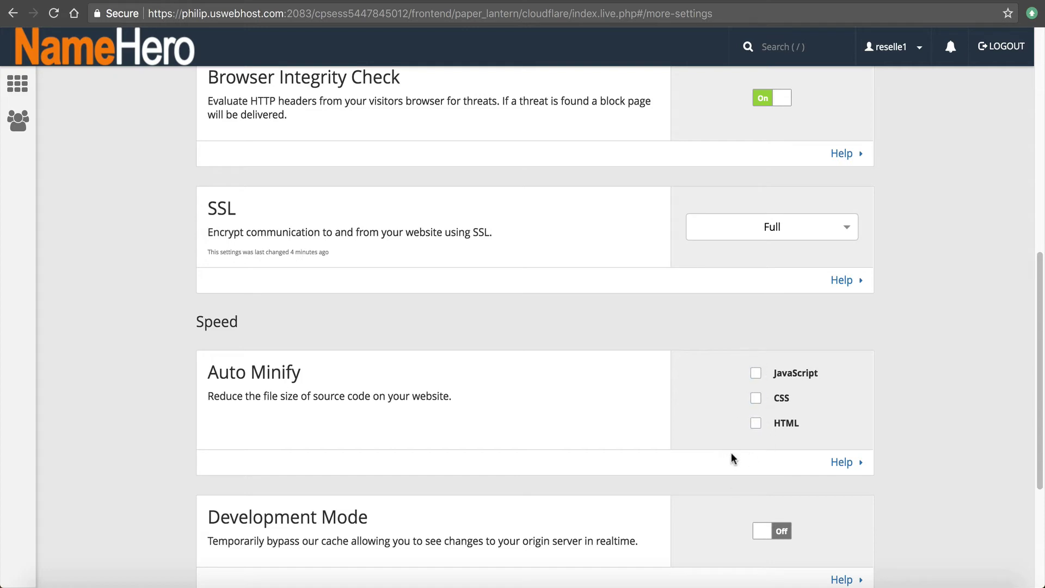
Read the Development Mode description in the Speed settings and switch Development Mode On
{"action": "scroll", "coordinate": [704, 415], "scroll_direction": "down", "scroll_amount": 3}
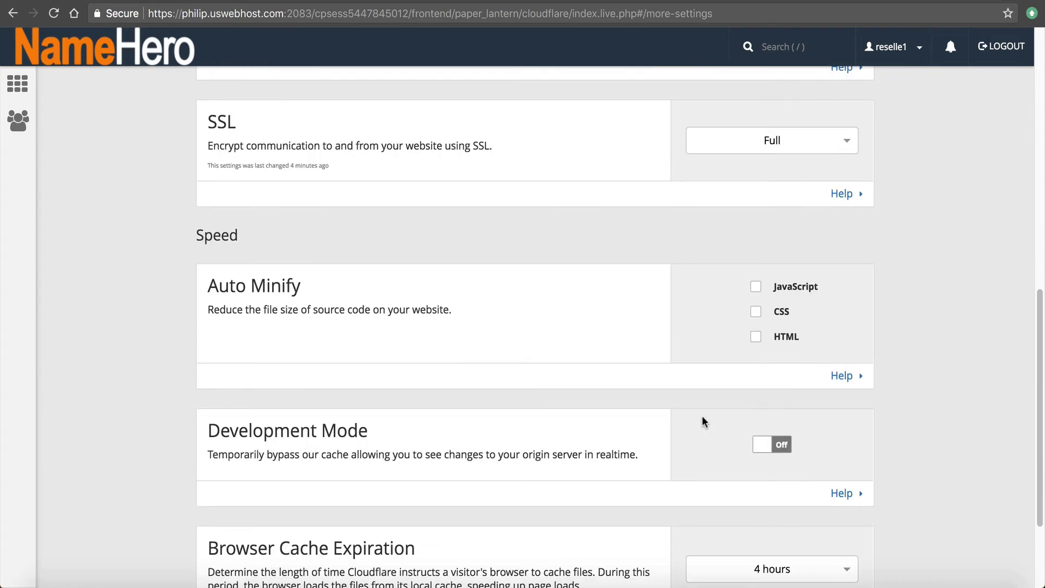
{"action": "scroll", "coordinate": [701, 416], "scroll_direction": "down", "scroll_amount": 2}
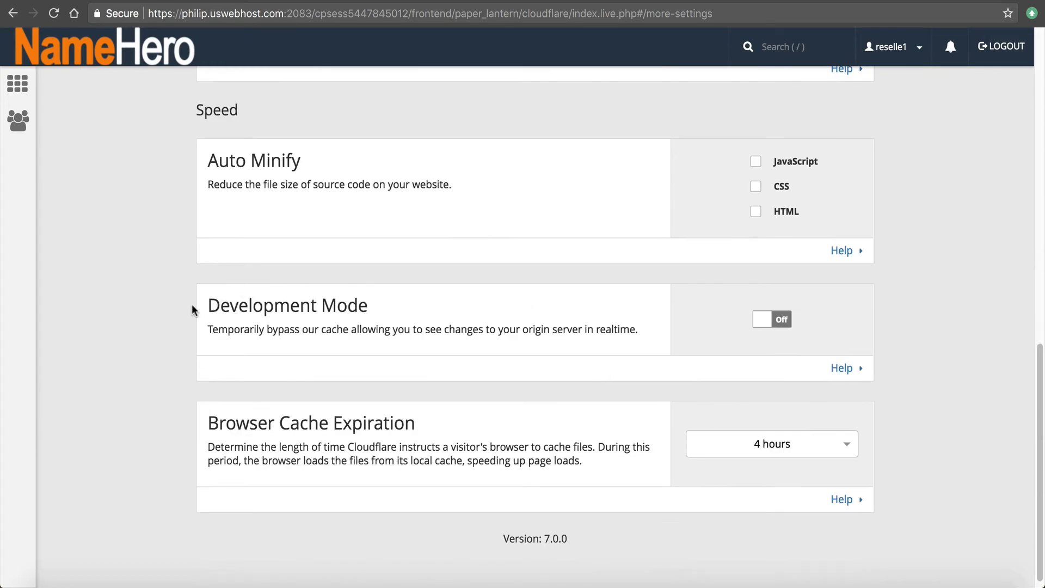
{"action": "left_click_drag", "start_coordinate": [299, 304], "coordinate": [446, 309]}
{"action": "left_click", "coordinate": [521, 339]}
{"action": "left_click_drag", "start_coordinate": [194, 306], "coordinate": [321, 306]}
{"action": "left_click", "coordinate": [294, 329]}
{"action": "left_click", "coordinate": [777, 321]}
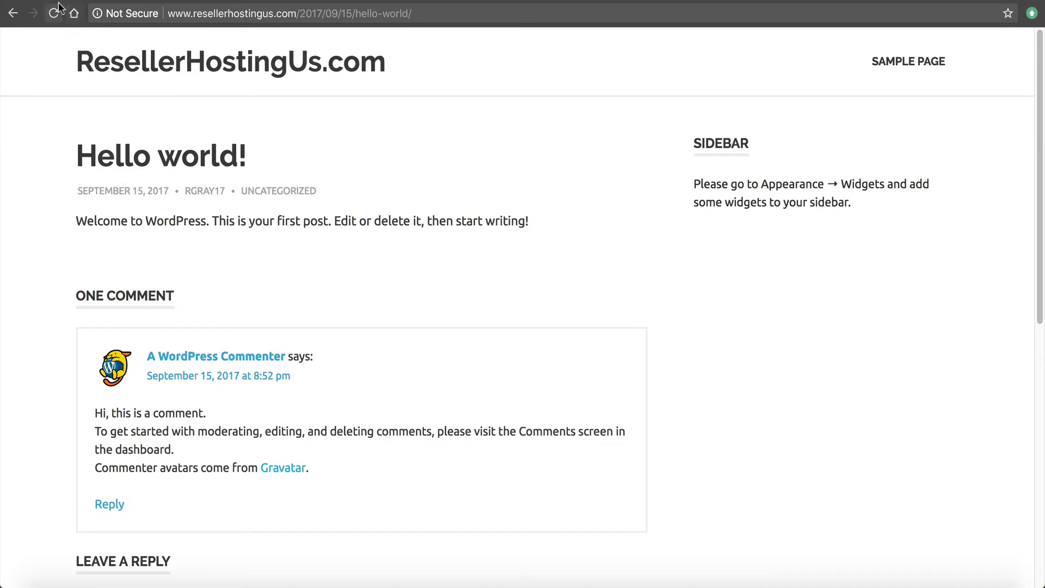
Open the site's home page and reload it at http instead of https
{"action": "left_click", "coordinate": [54, 13]}
{"action": "left_click", "coordinate": [362, 64]}
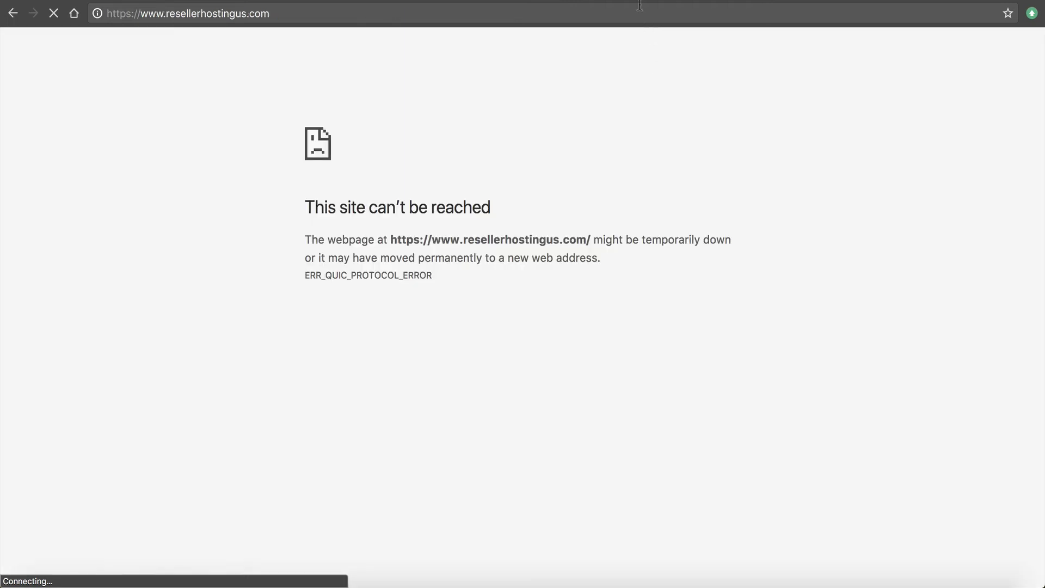
{"action": "left_click", "coordinate": [152, 12]}
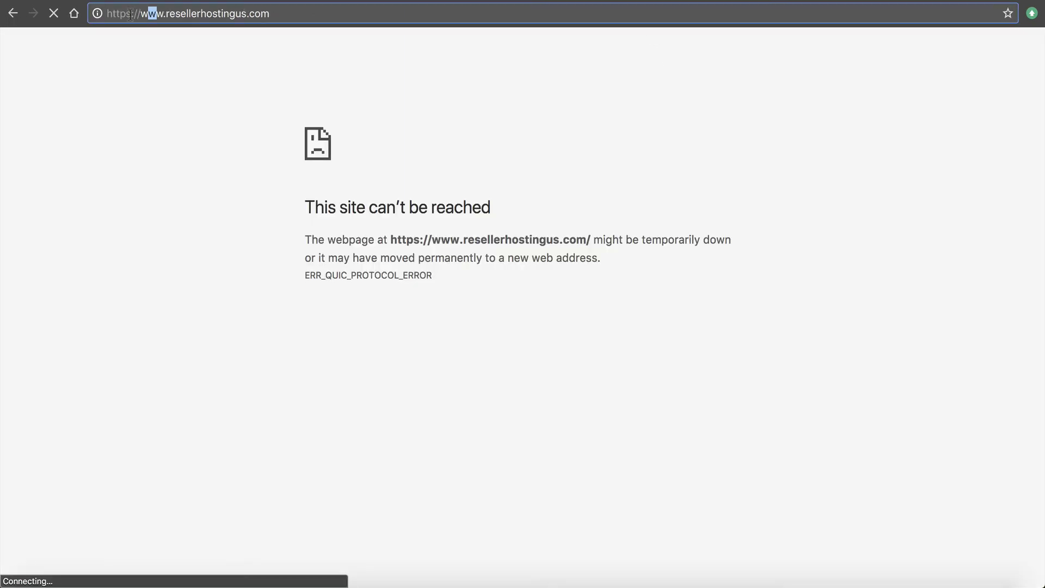
{"action": "left_click", "coordinate": [131, 14]}
{"action": "key", "text": "BackSpace"}
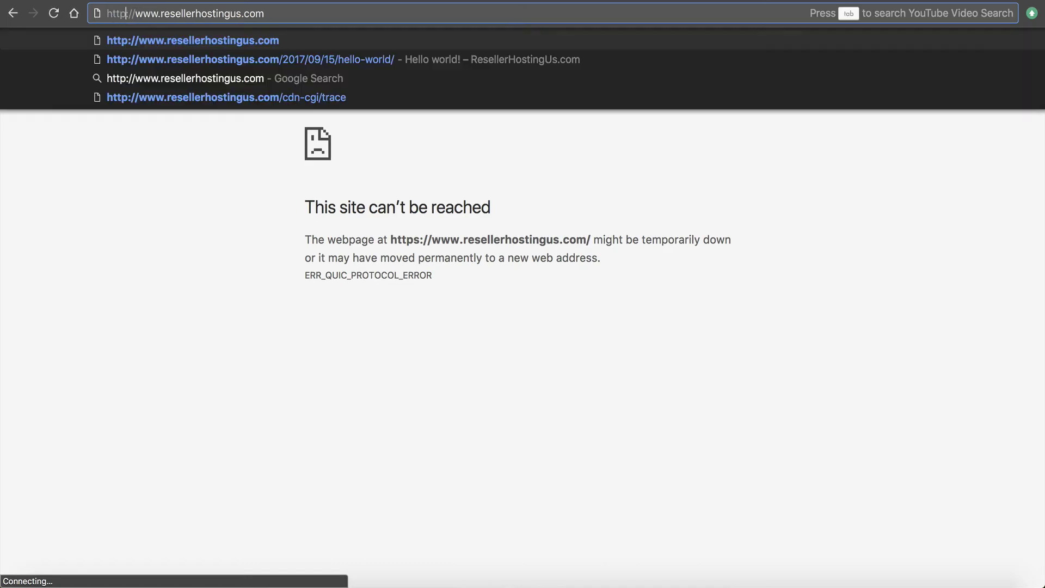
{"action": "key", "text": "Return"}
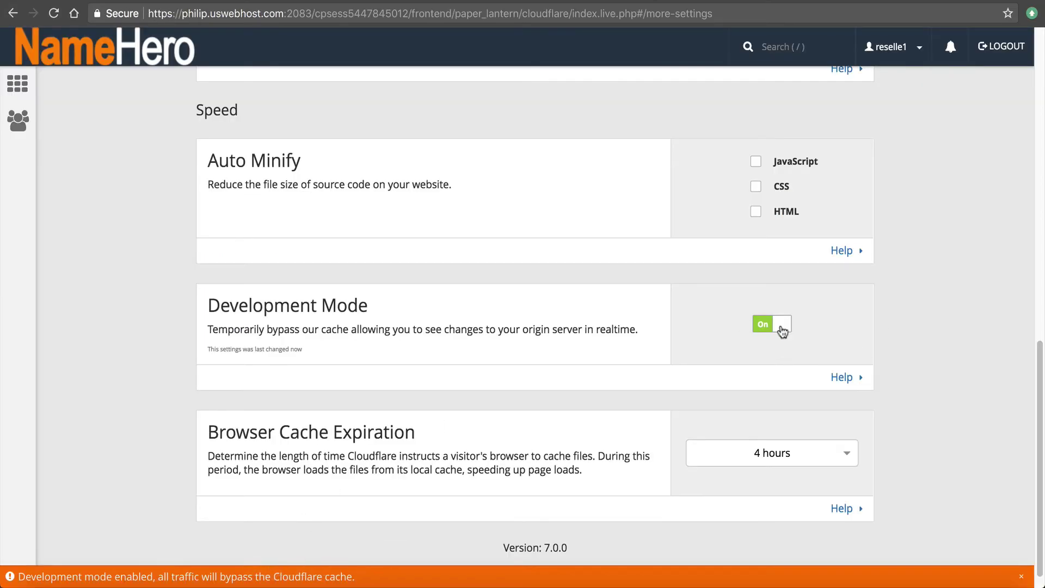
Switch Development Mode Off and browse Browser Cache Expiration durations, keeping 4 hours
{"action": "left_click", "coordinate": [781, 326]}
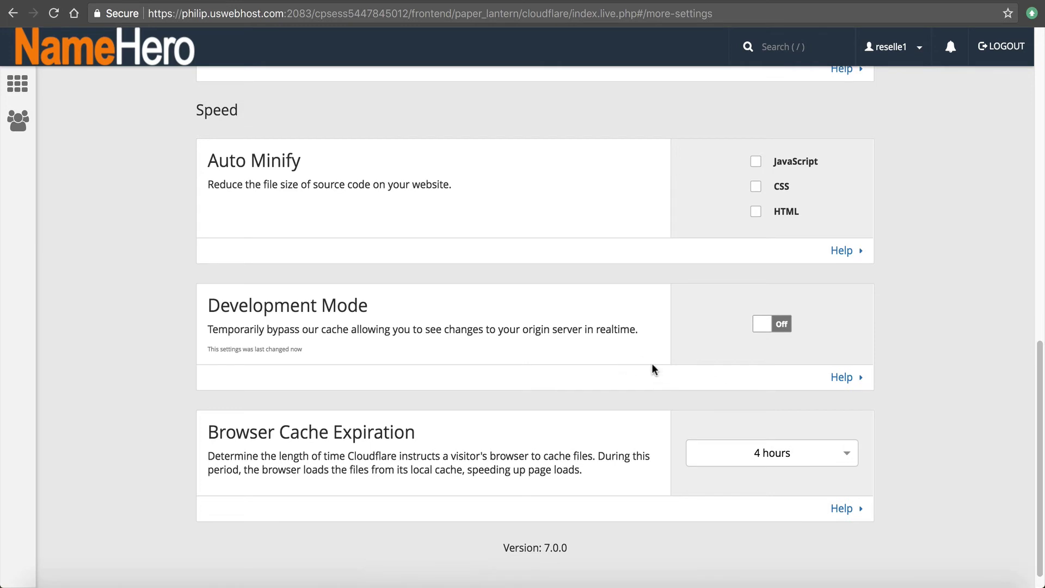
{"action": "scroll", "coordinate": [612, 338], "scroll_direction": "down", "scroll_amount": 1}
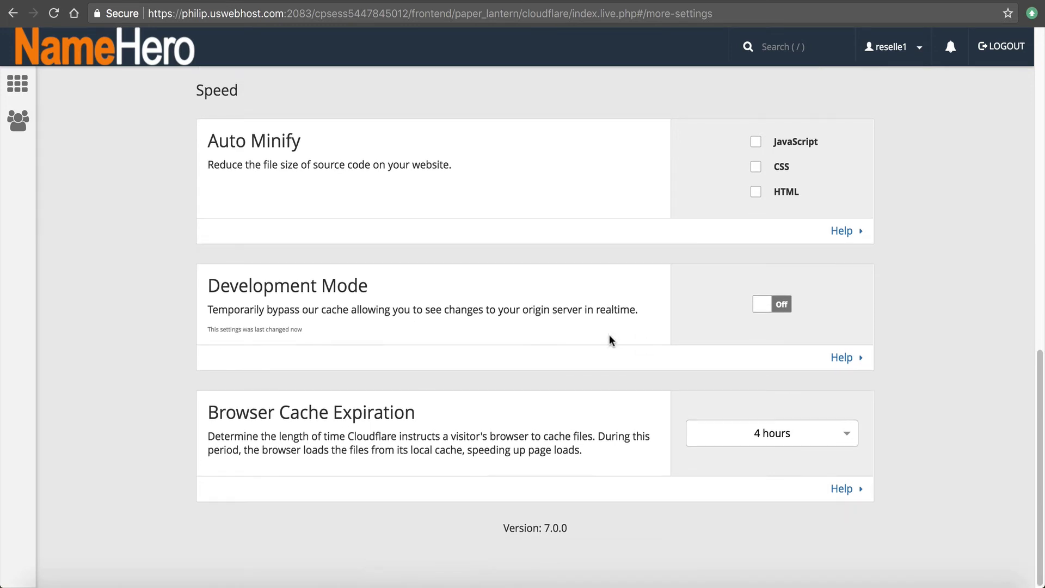
{"action": "left_click", "coordinate": [756, 430]}
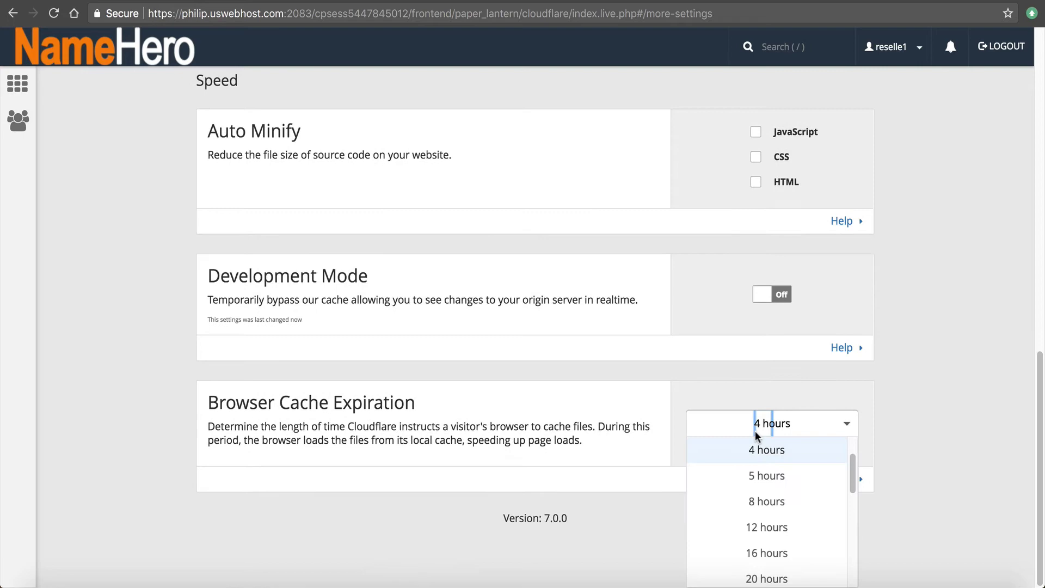
{"action": "scroll", "coordinate": [814, 509], "scroll_direction": "down", "scroll_amount": 5}
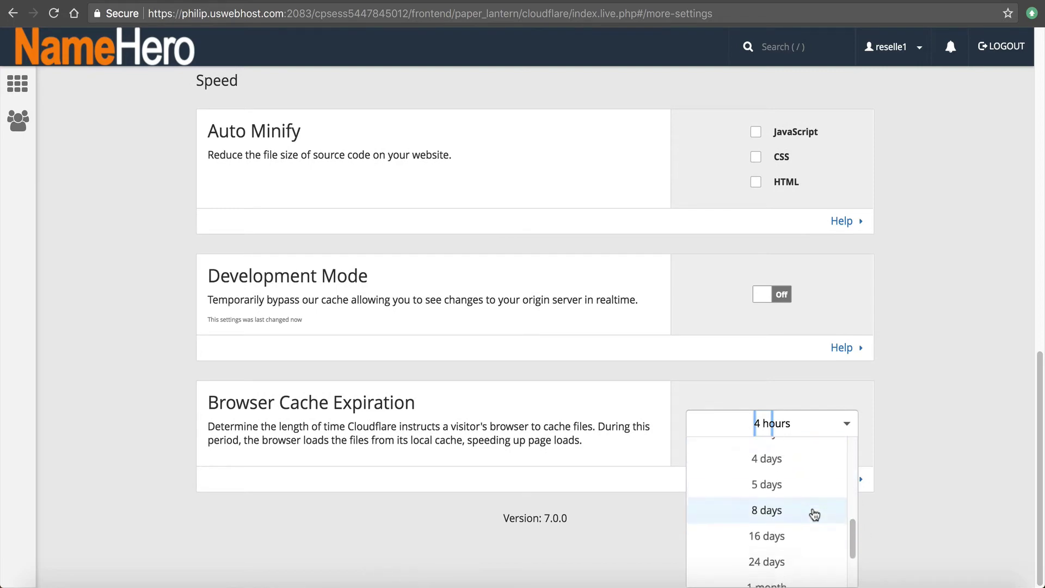
{"action": "scroll", "coordinate": [814, 512], "scroll_direction": "down", "scroll_amount": 2}
{"action": "scroll", "coordinate": [803, 495], "scroll_direction": "up", "scroll_amount": 8}
{"action": "scroll", "coordinate": [766, 458], "scroll_direction": "up", "scroll_amount": 3}
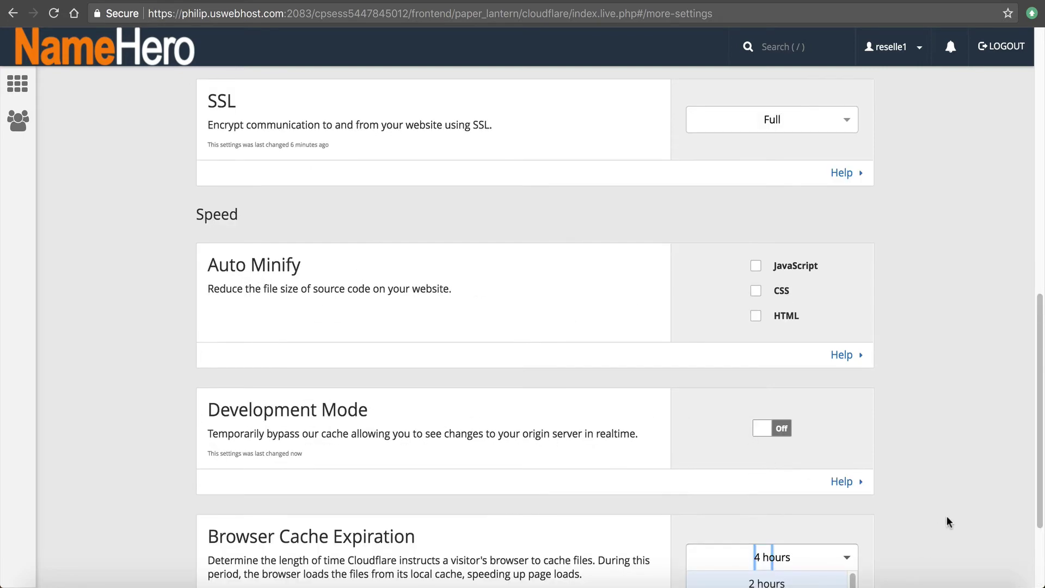
{"action": "left_click", "coordinate": [953, 502]}
Expand and collapse the Browser Cache Expiration help, then scroll back to the top
{"action": "scroll", "coordinate": [945, 477], "scroll_direction": "down", "scroll_amount": 3}
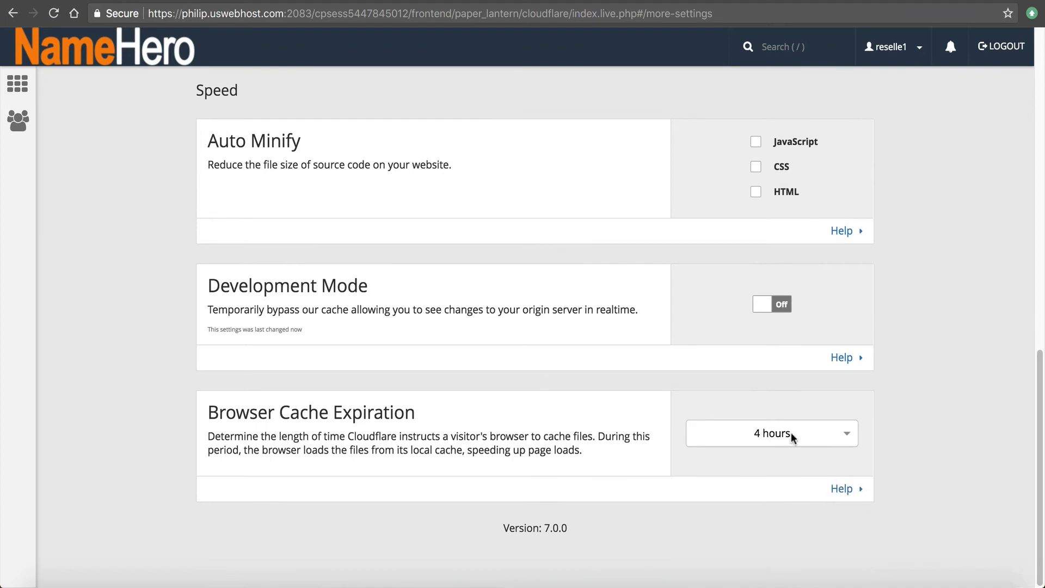
{"action": "left_click", "coordinate": [848, 489]}
{"action": "scroll", "coordinate": [383, 431], "scroll_direction": "down", "scroll_amount": 3}
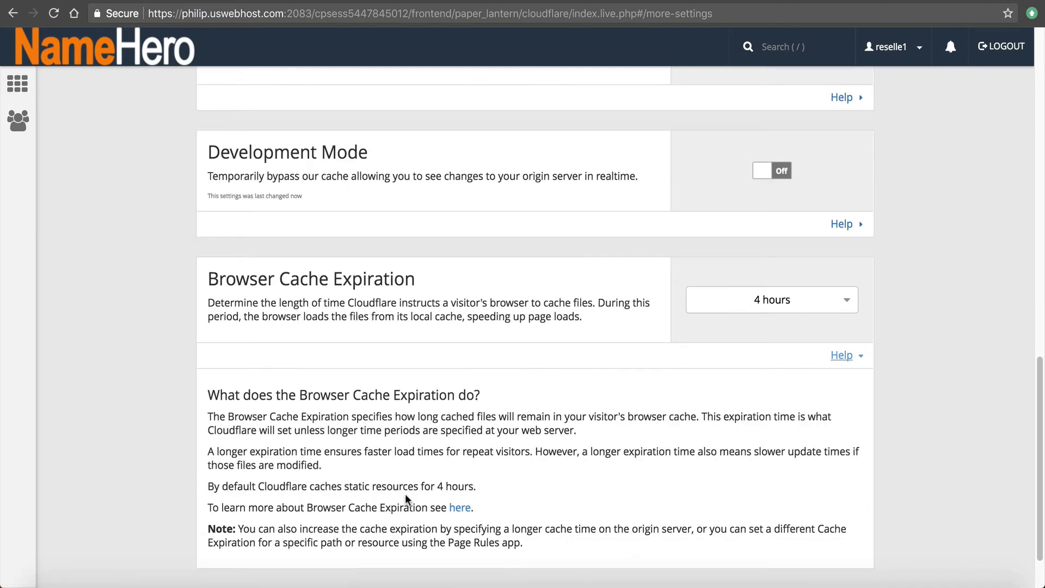
{"action": "scroll", "coordinate": [405, 494], "scroll_direction": "down", "scroll_amount": 1}
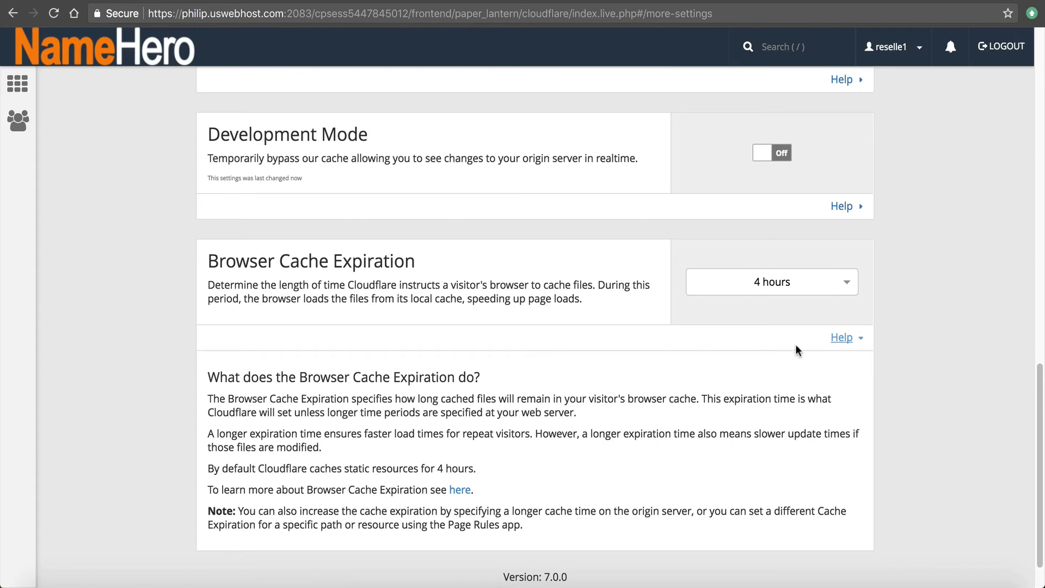
{"action": "left_click", "coordinate": [842, 337]}
{"action": "scroll", "coordinate": [1022, 410], "scroll_direction": "up", "scroll_amount": 4}
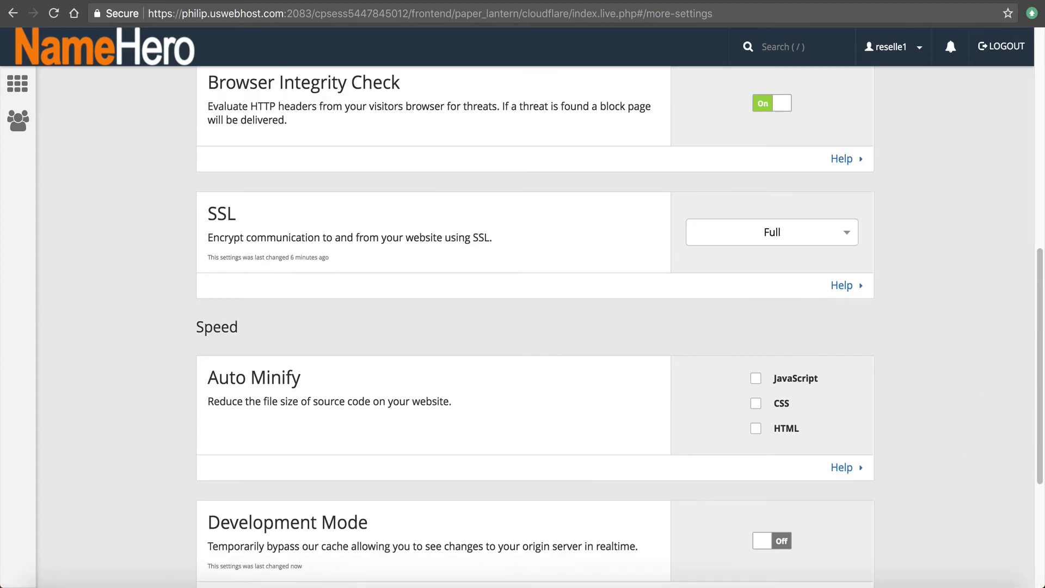
{"action": "scroll", "coordinate": [992, 325], "scroll_direction": "up", "scroll_amount": 9}
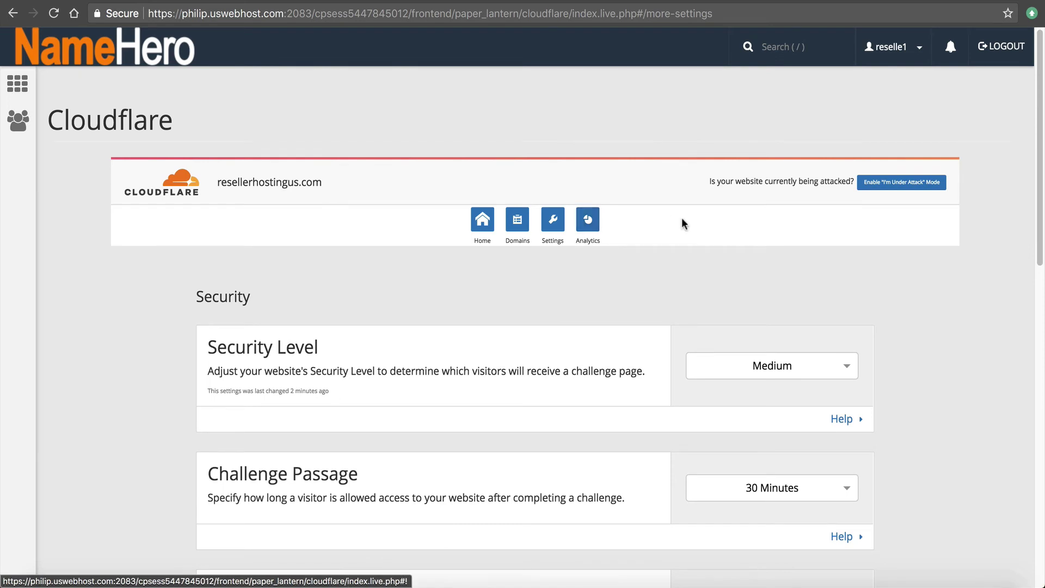
Open the Domains view and scroll through the resellerhostingus.com DNS records table
{"action": "left_click", "coordinate": [534, 219]}
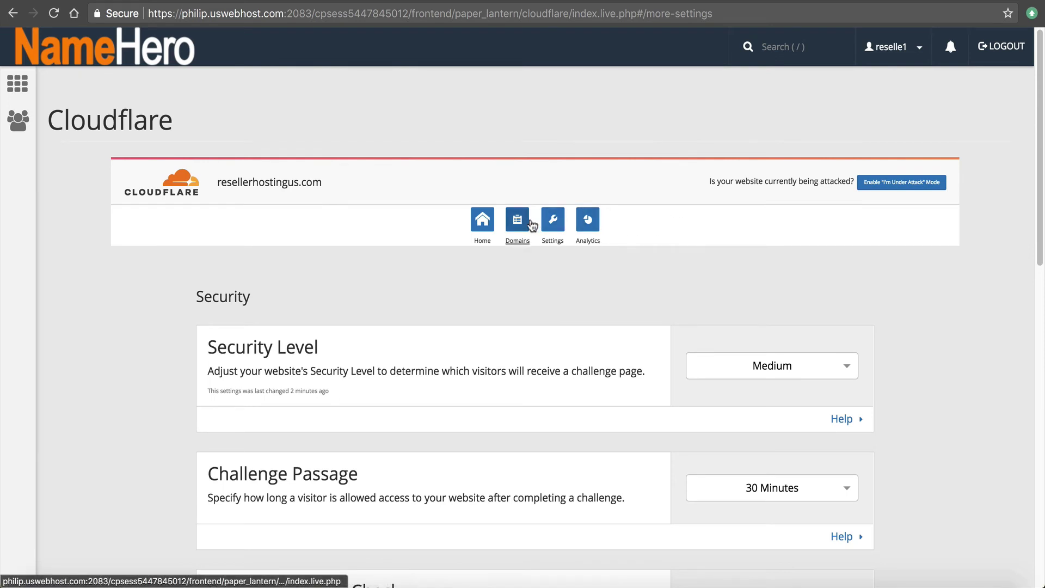
{"action": "scroll", "coordinate": [508, 374], "scroll_direction": "down", "scroll_amount": 10}
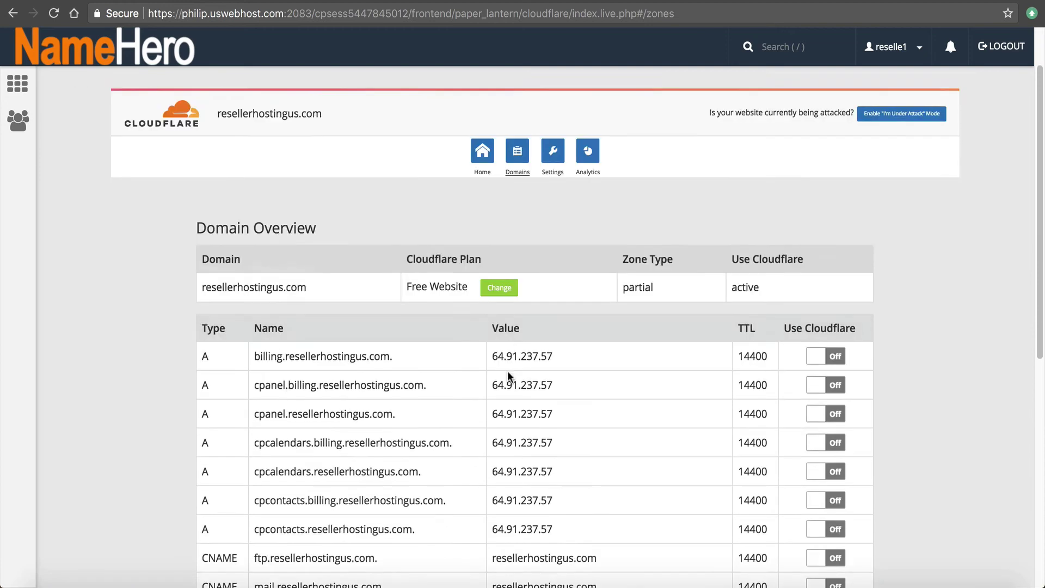
{"action": "scroll", "coordinate": [510, 372], "scroll_direction": "up", "scroll_amount": 5}
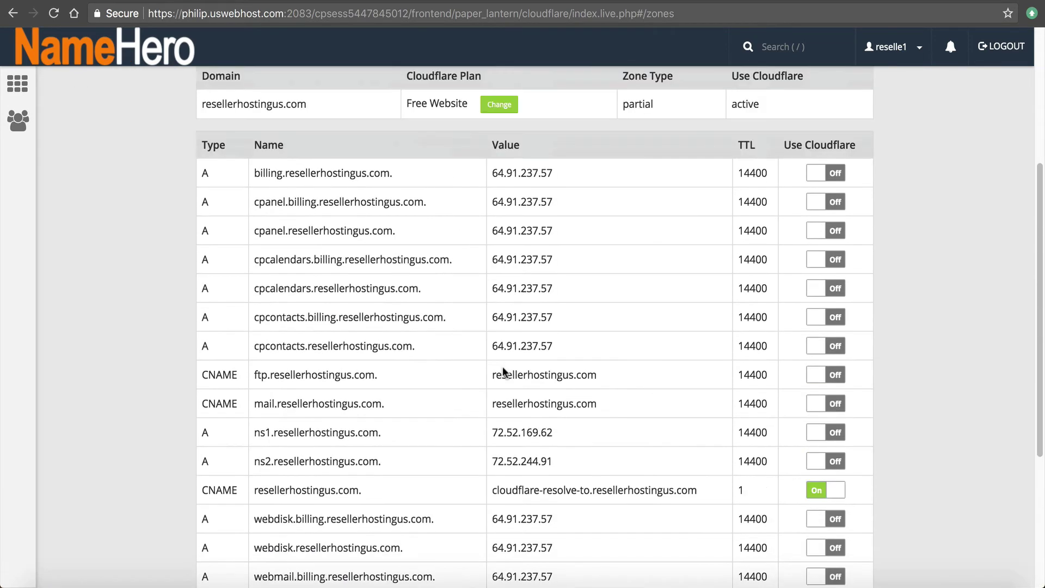
{"action": "scroll", "coordinate": [519, 210], "scroll_direction": "up", "scroll_amount": 2}
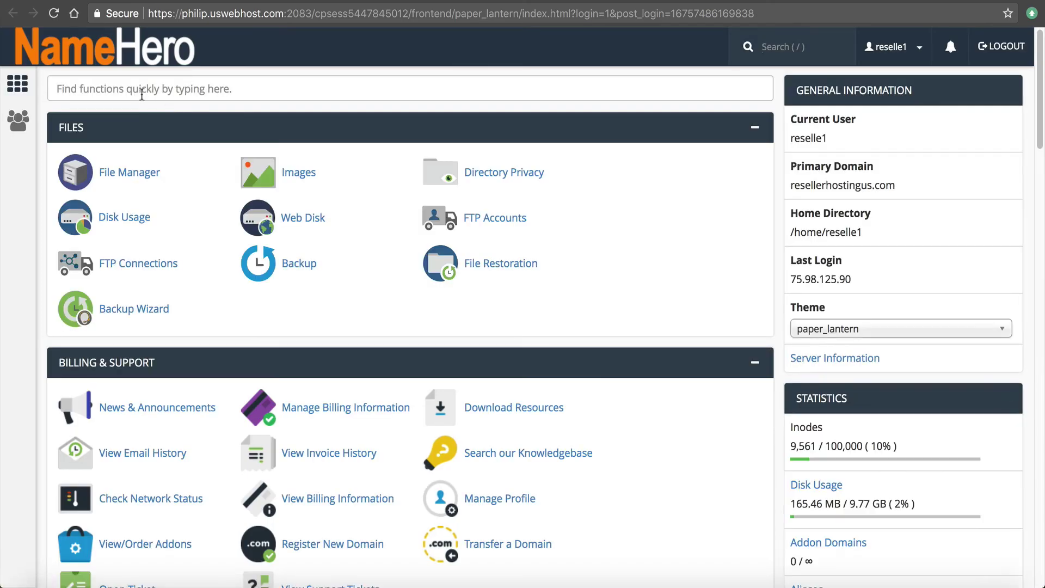
Search 'dns' and browse the resellerhostingus.com zone file records in the Advanced Zone Editor
{"action": "type", "text": "dns"}
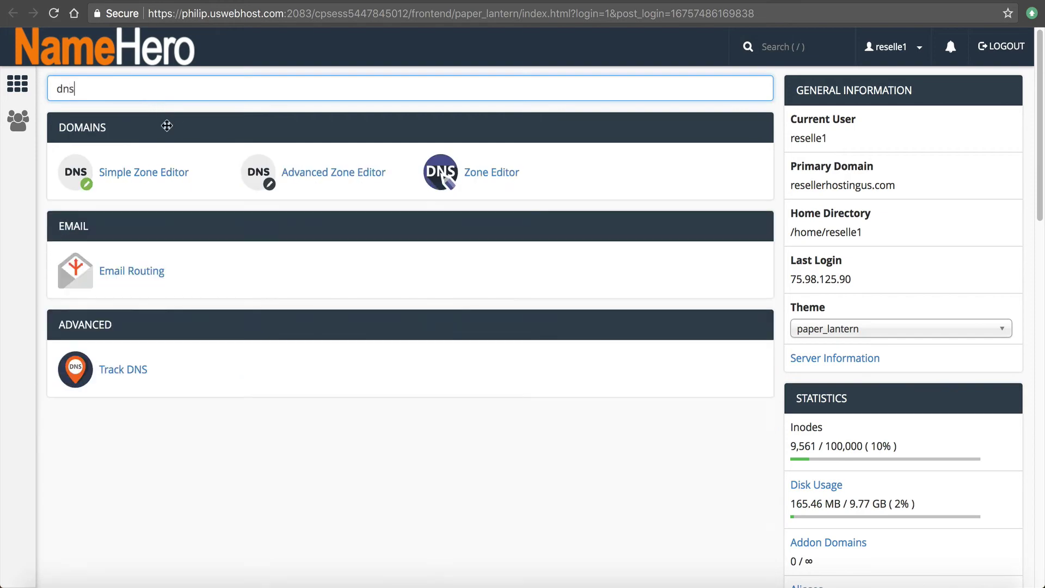
{"action": "left_click", "coordinate": [321, 172]}
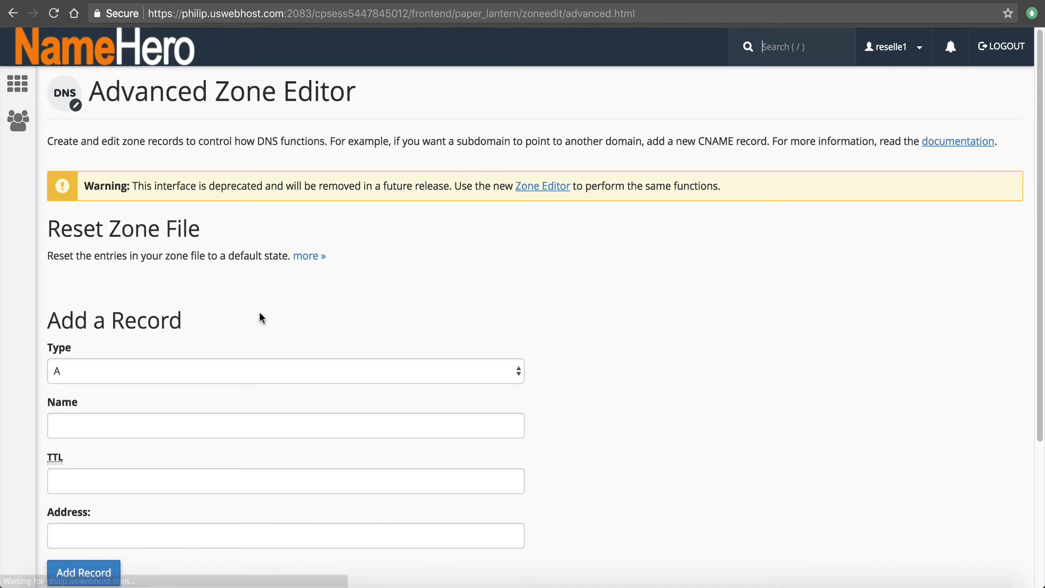
{"action": "scroll", "coordinate": [305, 322], "scroll_direction": "down", "scroll_amount": 5}
{"action": "scroll", "coordinate": [352, 332], "scroll_direction": "down", "scroll_amount": 15}
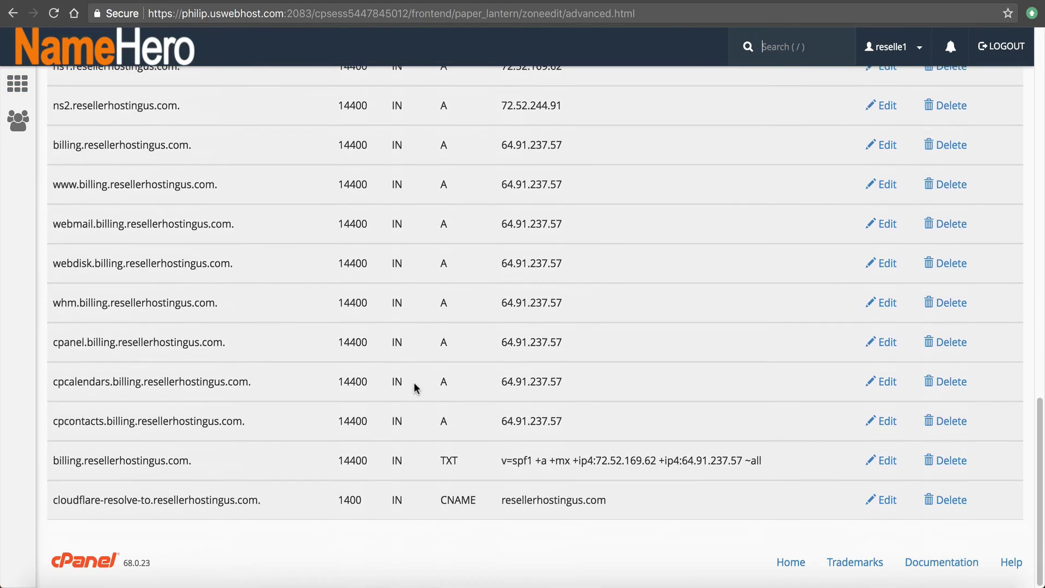
{"action": "scroll", "coordinate": [419, 429], "scroll_direction": "up", "scroll_amount": 15}
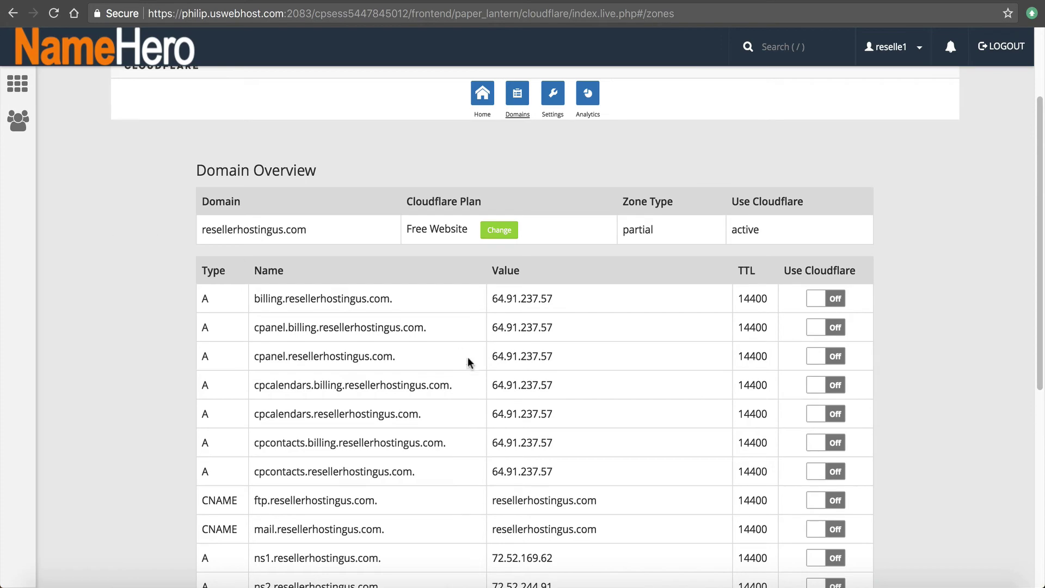
{"action": "scroll", "coordinate": [468, 357], "scroll_direction": "down", "scroll_amount": 3}
{"action": "scroll", "coordinate": [469, 357], "scroll_direction": "down", "scroll_amount": 4}
{"action": "scroll", "coordinate": [486, 362], "scroll_direction": "up", "scroll_amount": 10}
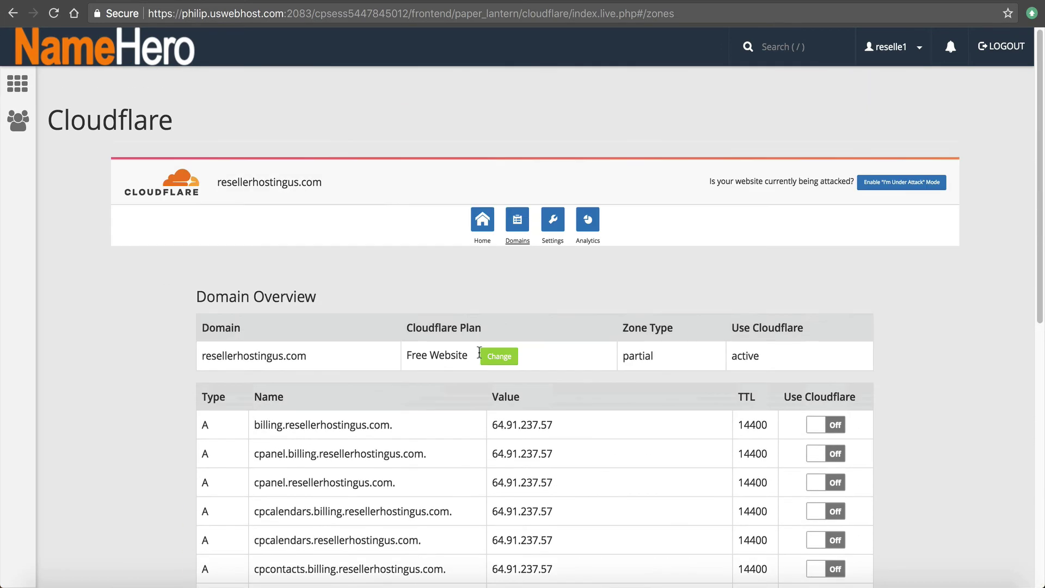
{"action": "scroll", "coordinate": [478, 340], "scroll_direction": "down", "scroll_amount": 5}
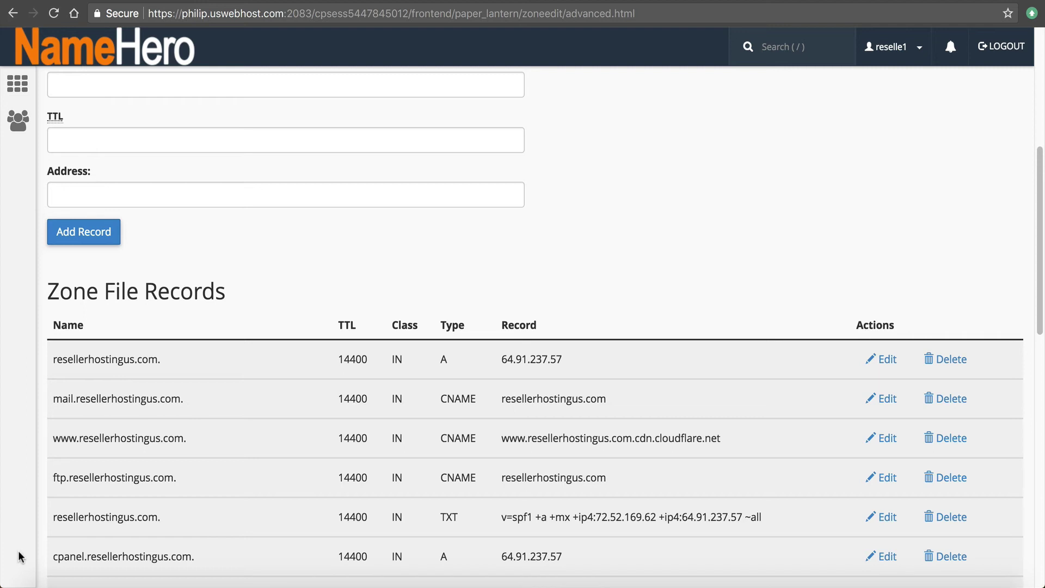
{"action": "scroll", "coordinate": [268, 361], "scroll_direction": "down", "scroll_amount": 4}
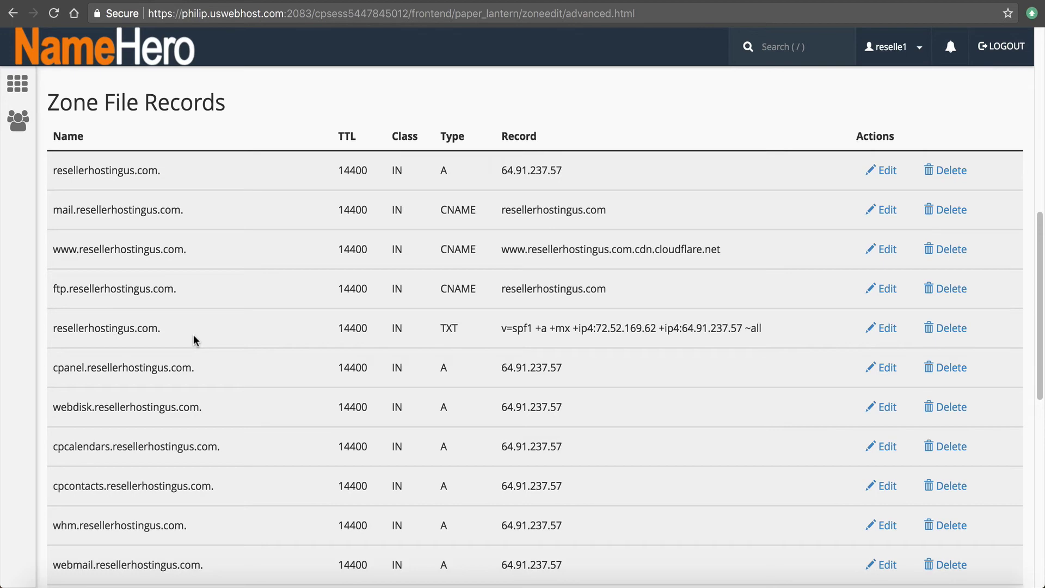
{"action": "scroll", "coordinate": [571, 388], "scroll_direction": "down", "scroll_amount": 1}
{"action": "scroll", "coordinate": [586, 403], "scroll_direction": "down", "scroll_amount": 7}
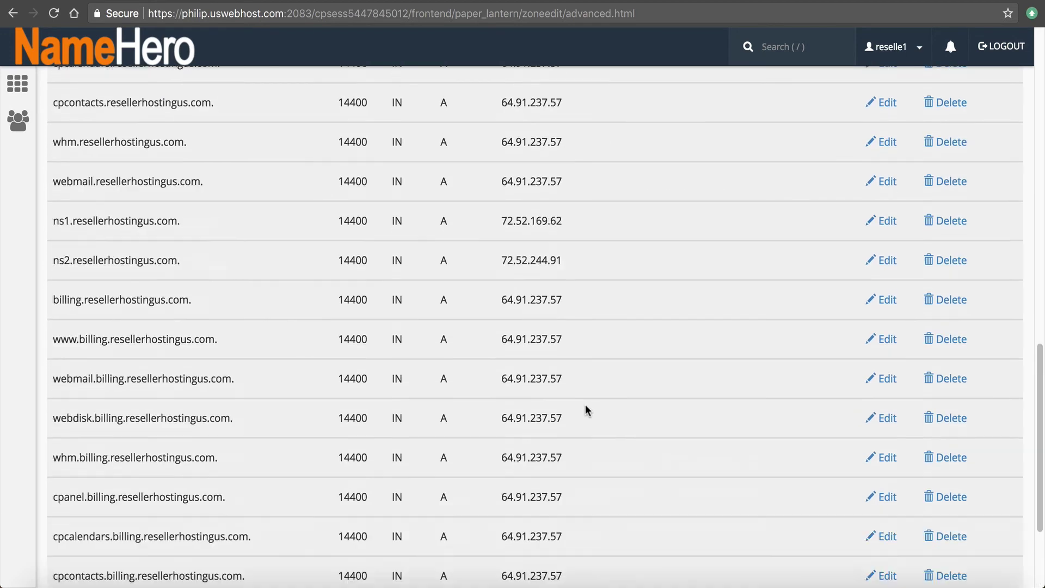
{"action": "scroll", "coordinate": [599, 327], "scroll_direction": "up", "scroll_amount": 20}
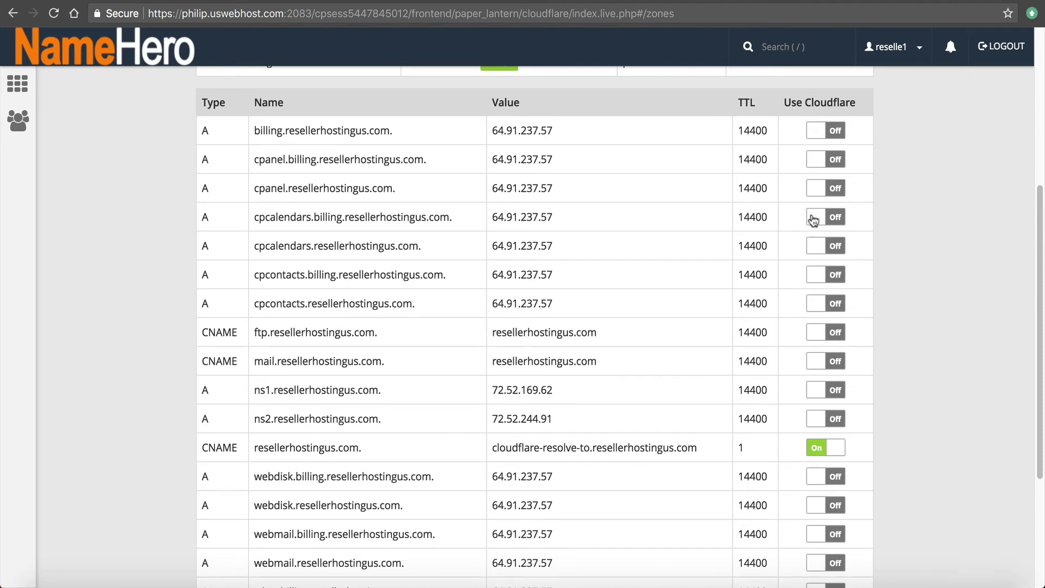
{"action": "scroll", "coordinate": [485, 367], "scroll_direction": "down", "scroll_amount": 5}
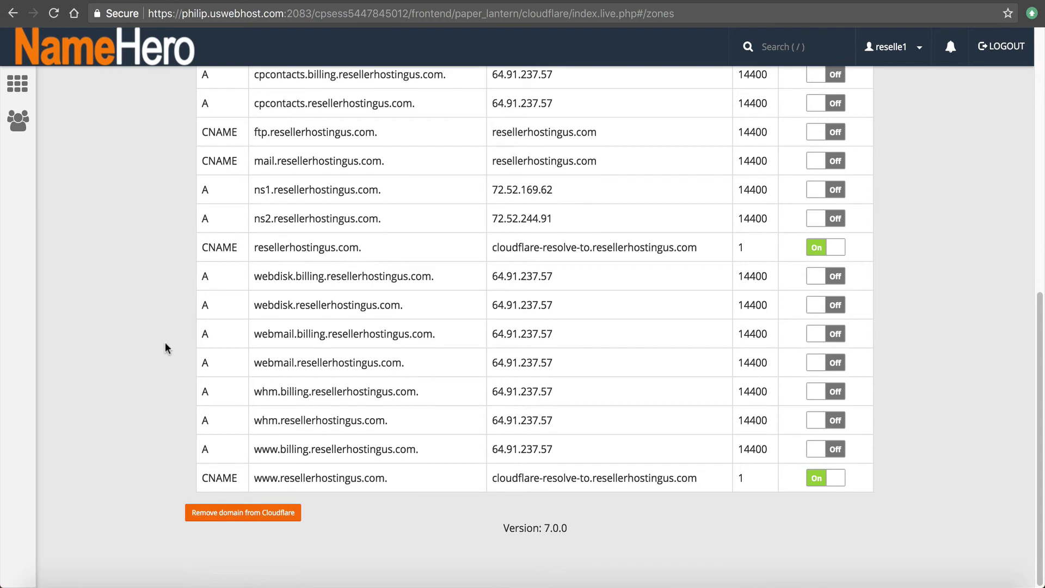
{"action": "left_click_drag", "start_coordinate": [255, 363], "coordinate": [298, 363]}
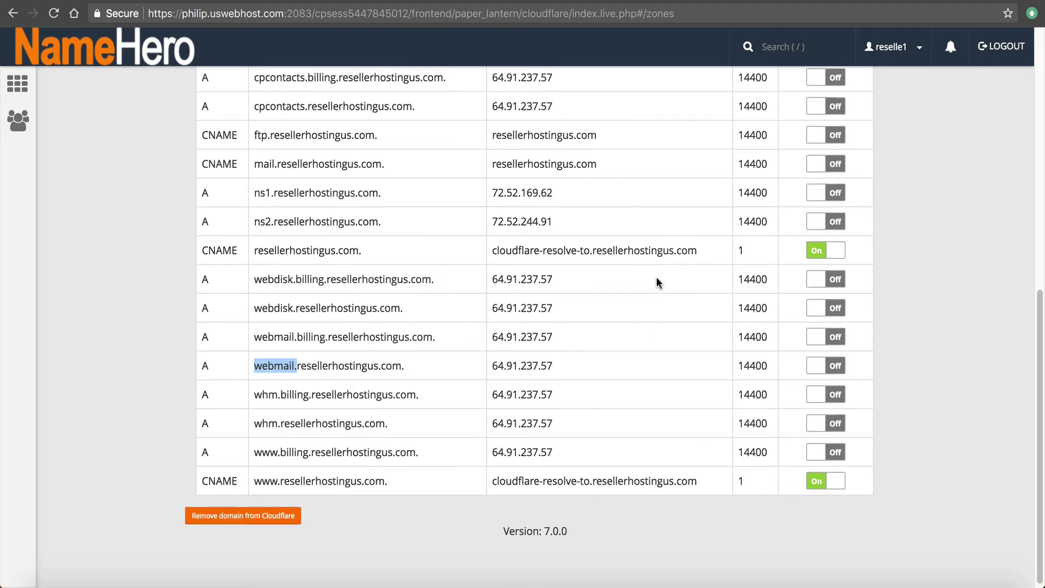
{"action": "scroll", "coordinate": [656, 276], "scroll_direction": "up", "scroll_amount": 5}
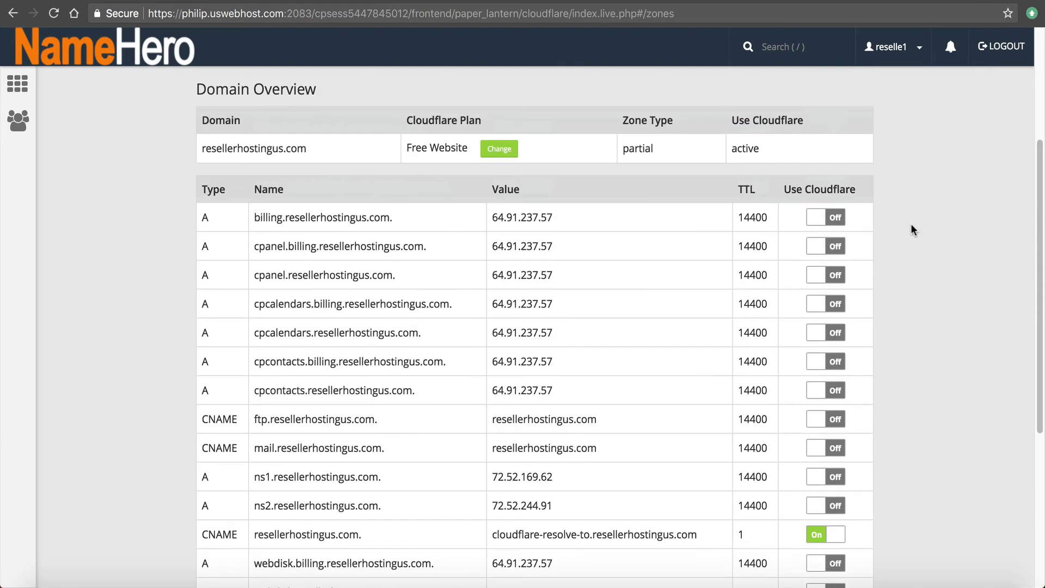
{"action": "scroll", "coordinate": [555, 201], "scroll_direction": "up", "scroll_amount": 4}
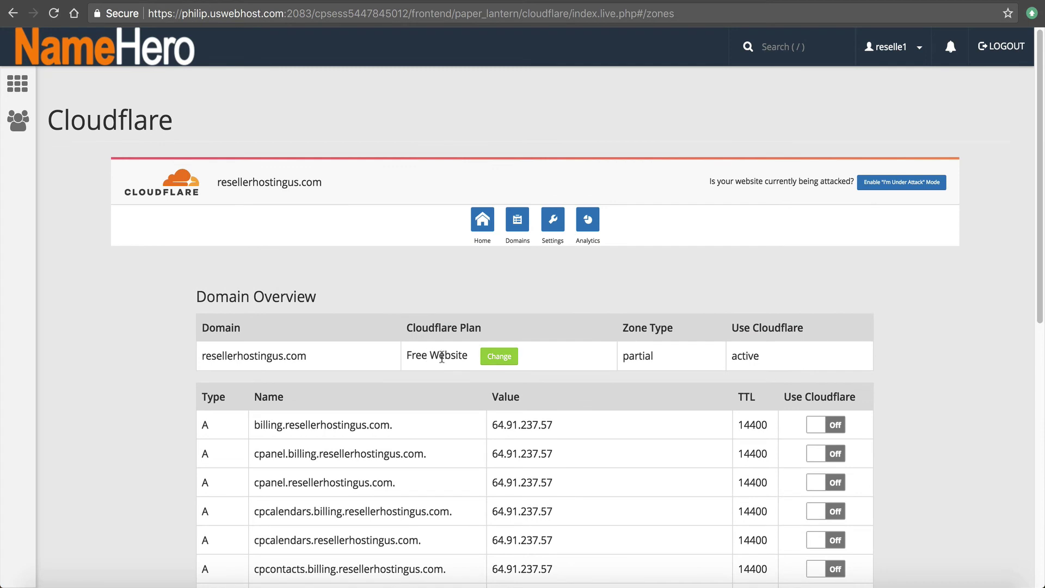
{"action": "left_click_drag", "start_coordinate": [462, 357], "coordinate": [431, 358]}
{"action": "left_click", "coordinate": [499, 356]}
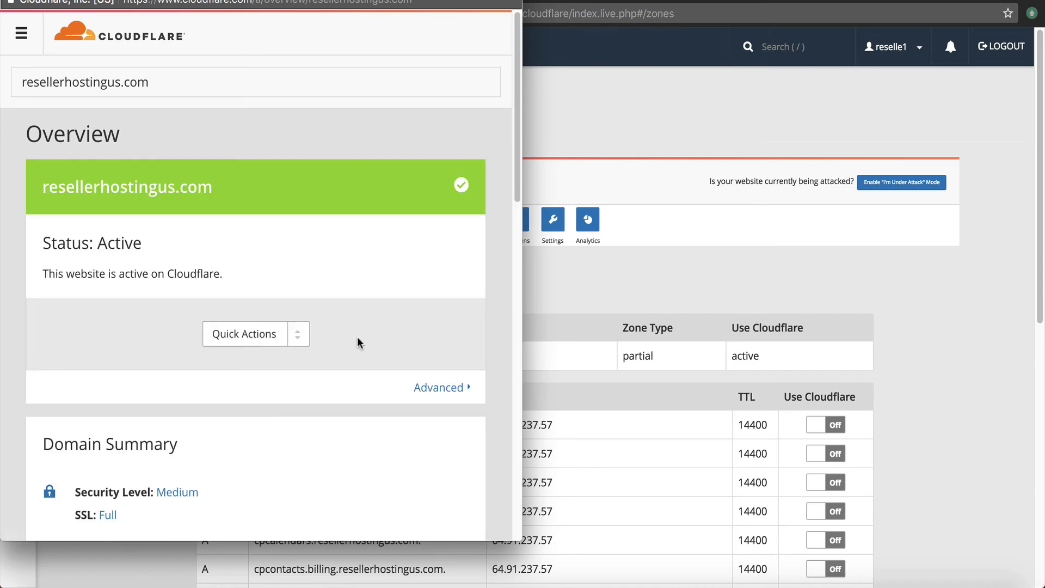
{"action": "scroll", "coordinate": [357, 336], "scroll_direction": "down", "scroll_amount": 8}
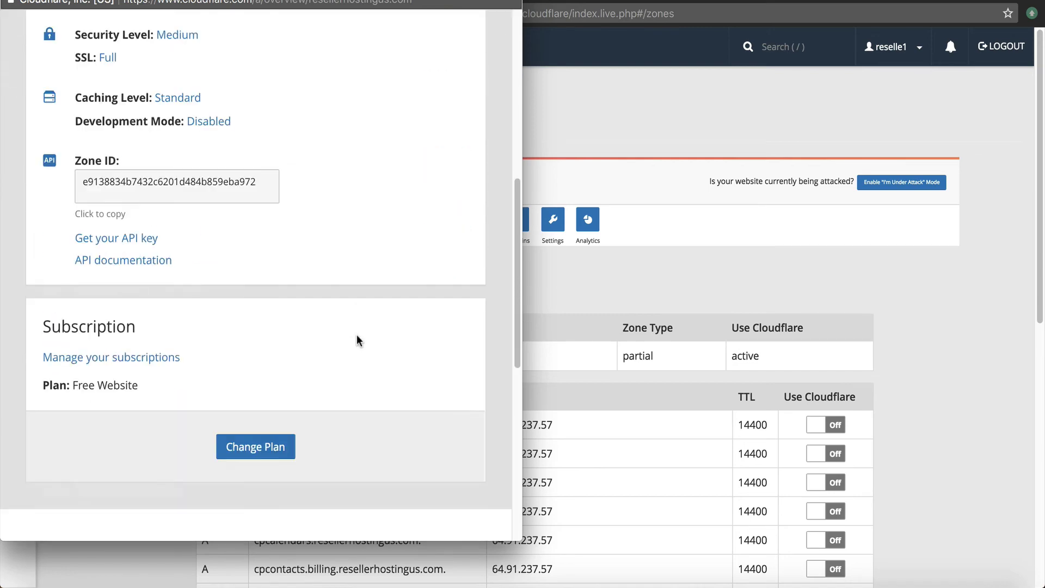
{"action": "scroll", "coordinate": [357, 335], "scroll_direction": "up", "scroll_amount": 5}
{"action": "scroll", "coordinate": [357, 335], "scroll_direction": "up", "scroll_amount": 3}
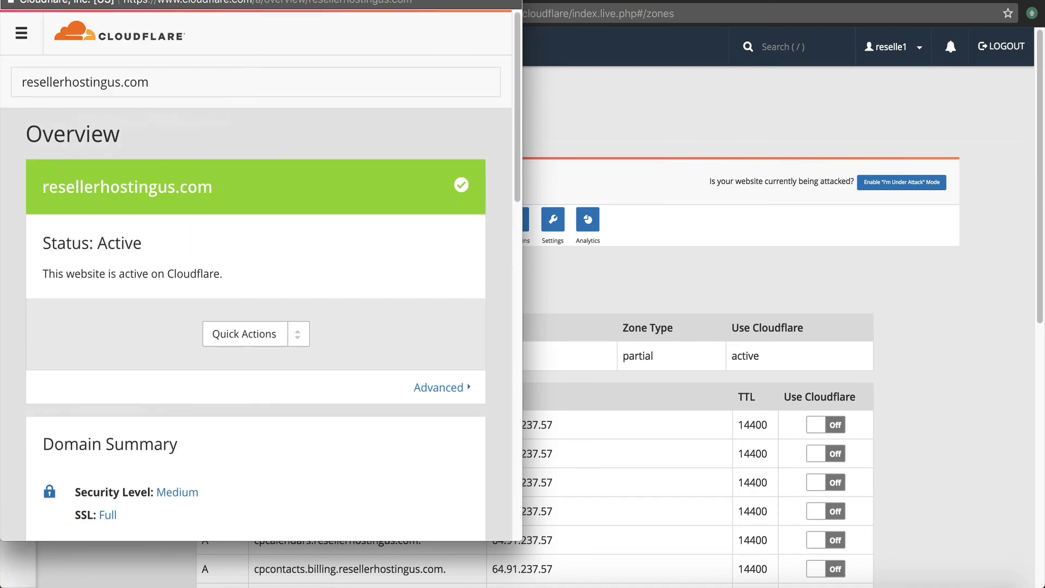
{"action": "left_click", "coordinate": [635, 238]}
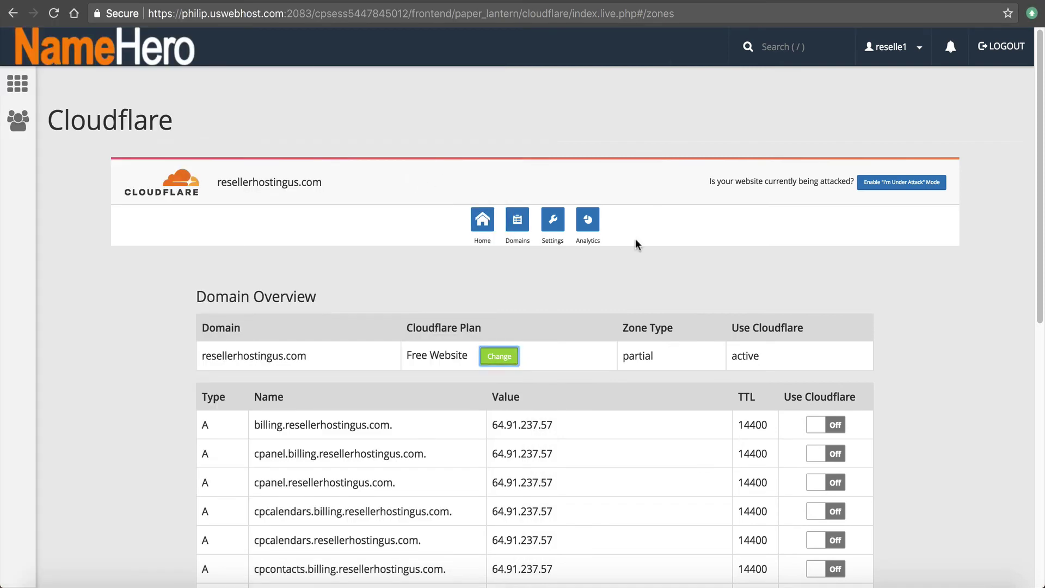
Show the plugin's Home settings and review the Always Online, IPv6 Compatibility and Caching Level cards
{"action": "left_click", "coordinate": [483, 224]}
{"action": "scroll", "coordinate": [523, 272], "scroll_direction": "down", "scroll_amount": 3}
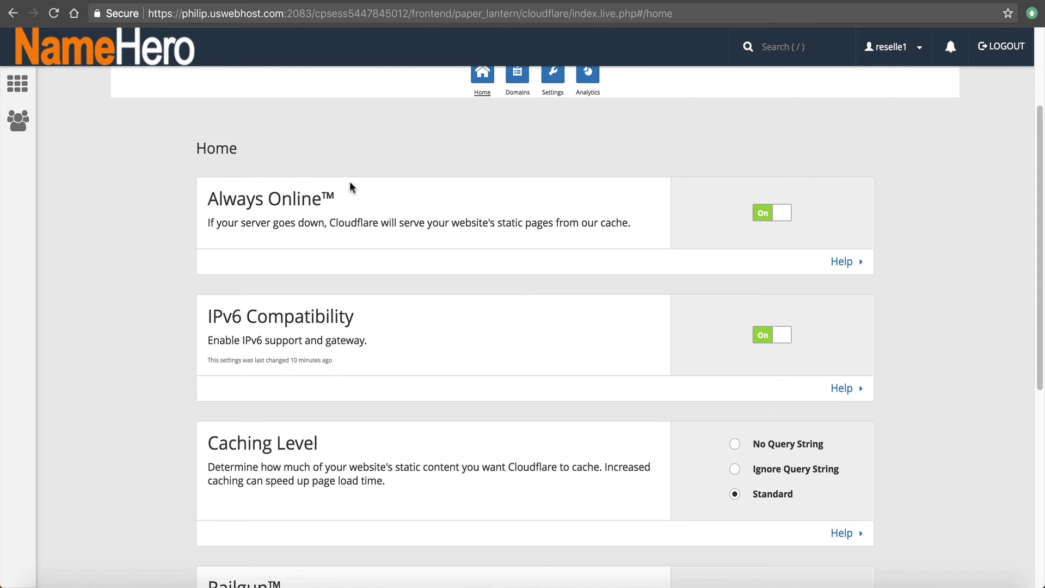
{"action": "scroll", "coordinate": [327, 201], "scroll_direction": "up", "scroll_amount": 3}
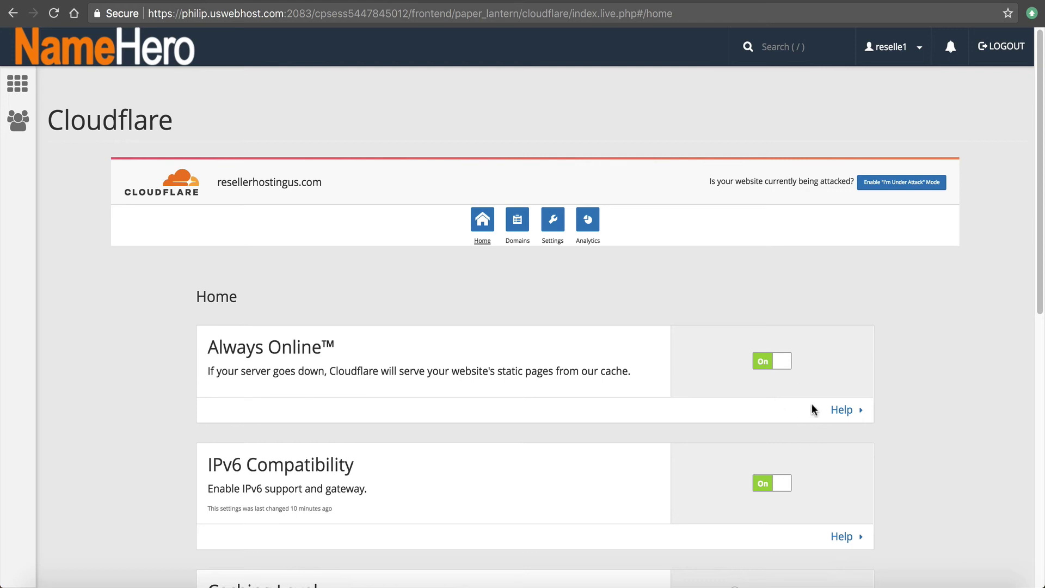
{"action": "scroll", "coordinate": [612, 369], "scroll_direction": "down", "scroll_amount": 2}
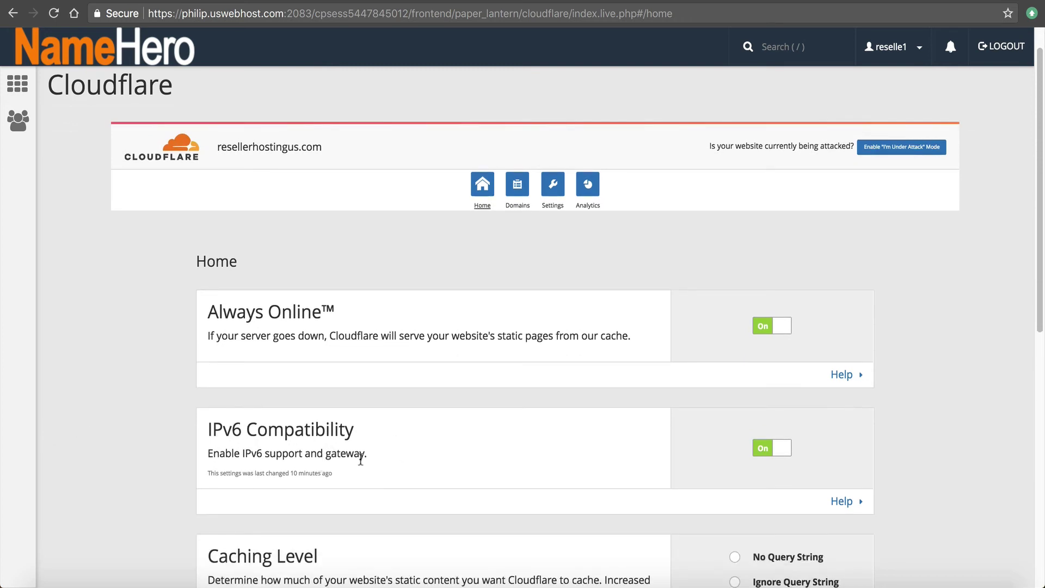
{"action": "triple_click", "coordinate": [324, 447]}
{"action": "left_click", "coordinate": [323, 450]}
{"action": "scroll", "coordinate": [790, 381], "scroll_direction": "down", "scroll_amount": 3}
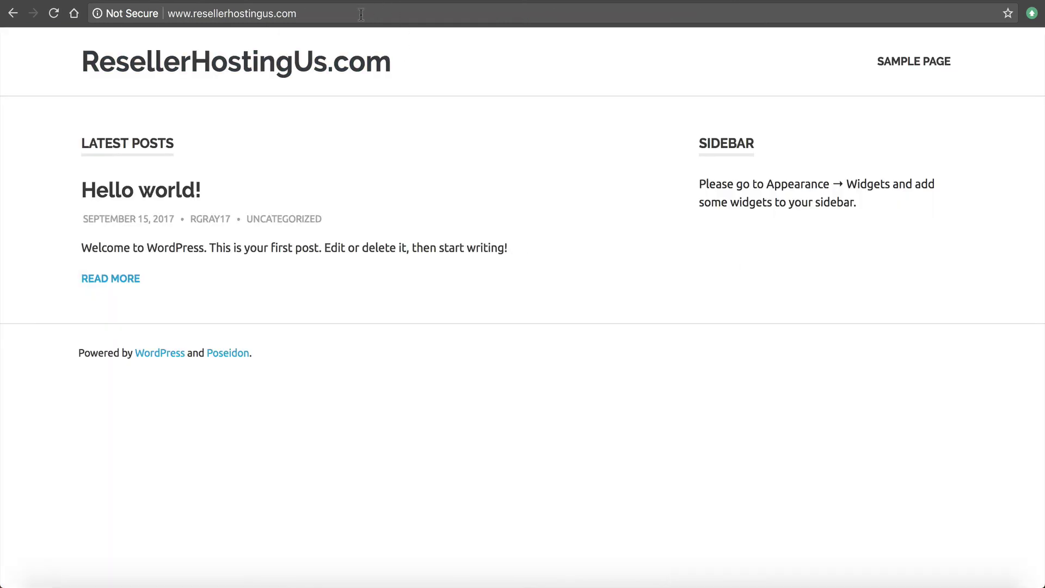
Append /index.php?page=first to the site address as a query-string example, without loading it
{"action": "left_click", "coordinate": [372, 15]}
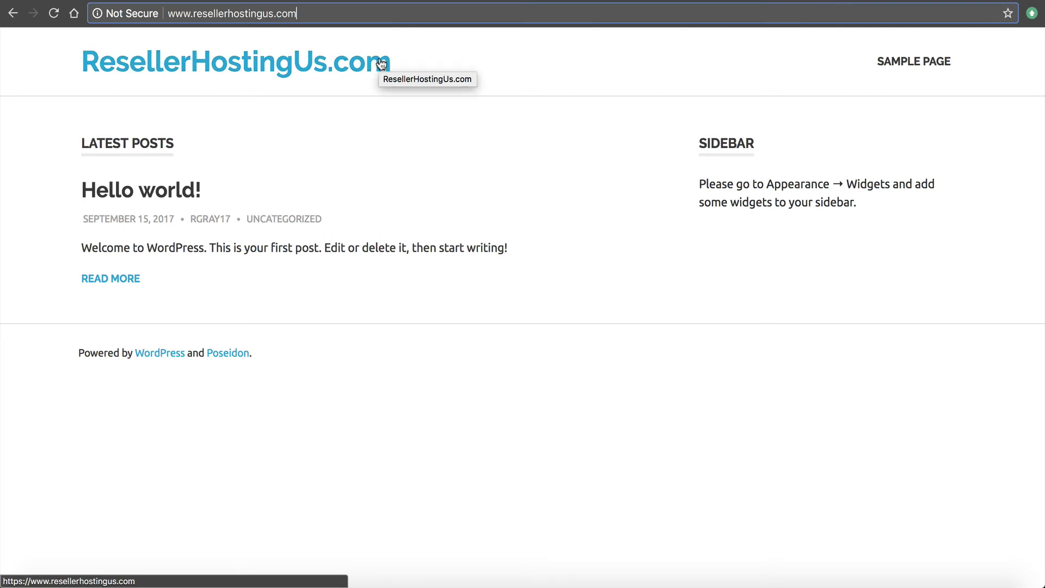
{"action": "type", "text": "/index."}
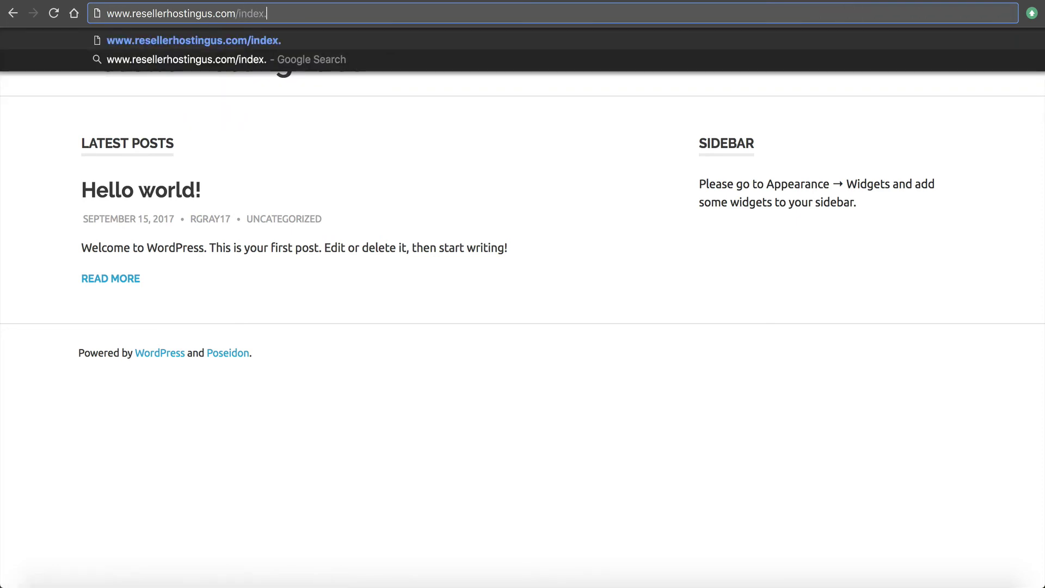
{"action": "type", "text": "php?1"}
{"action": "key", "text": "BackSpace"}
{"action": "key", "text": "BackSpace"}
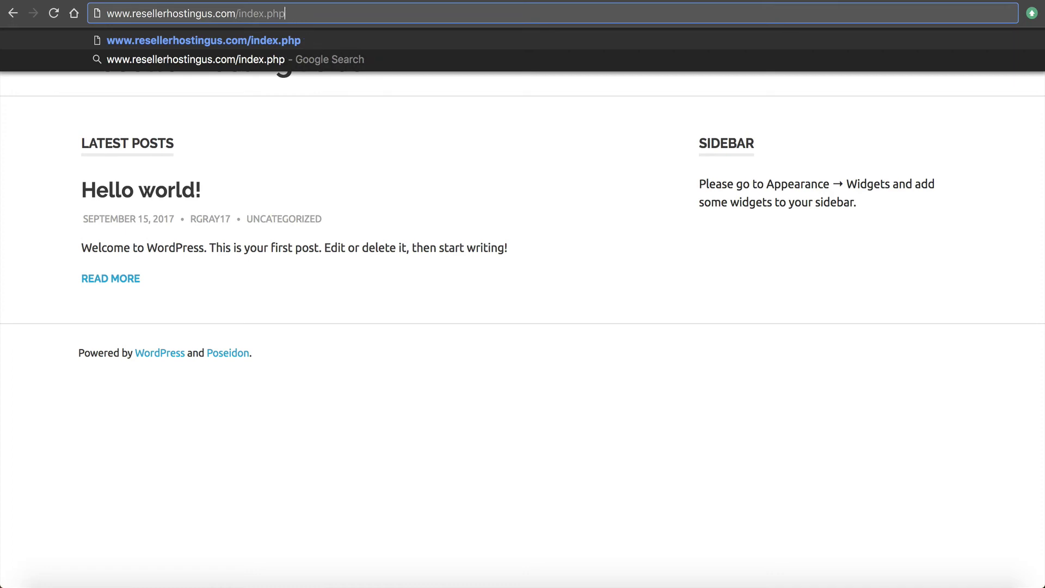
{"action": "type", "text": "?page="}
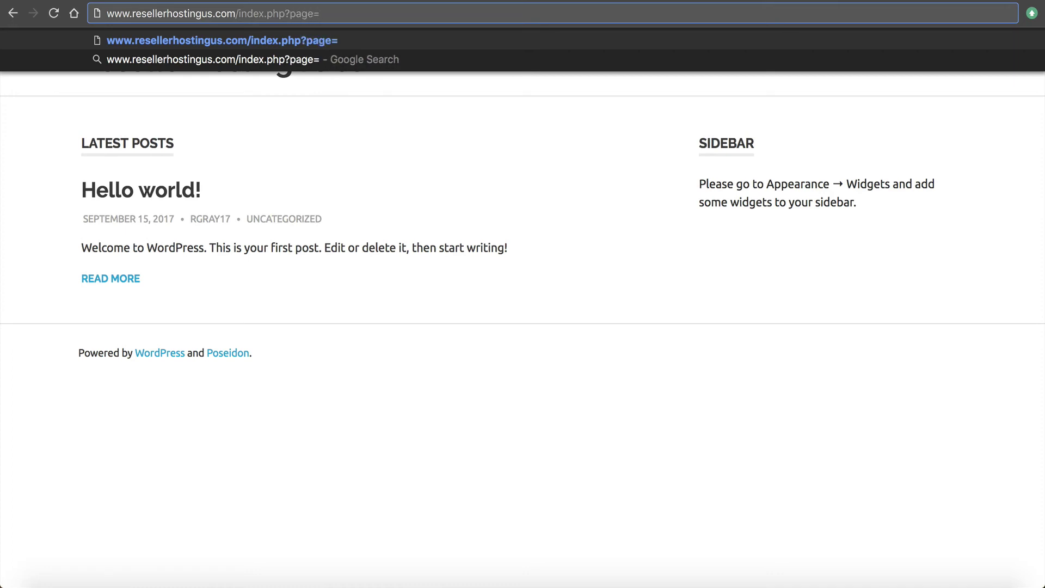
{"action": "type", "text": "first"}
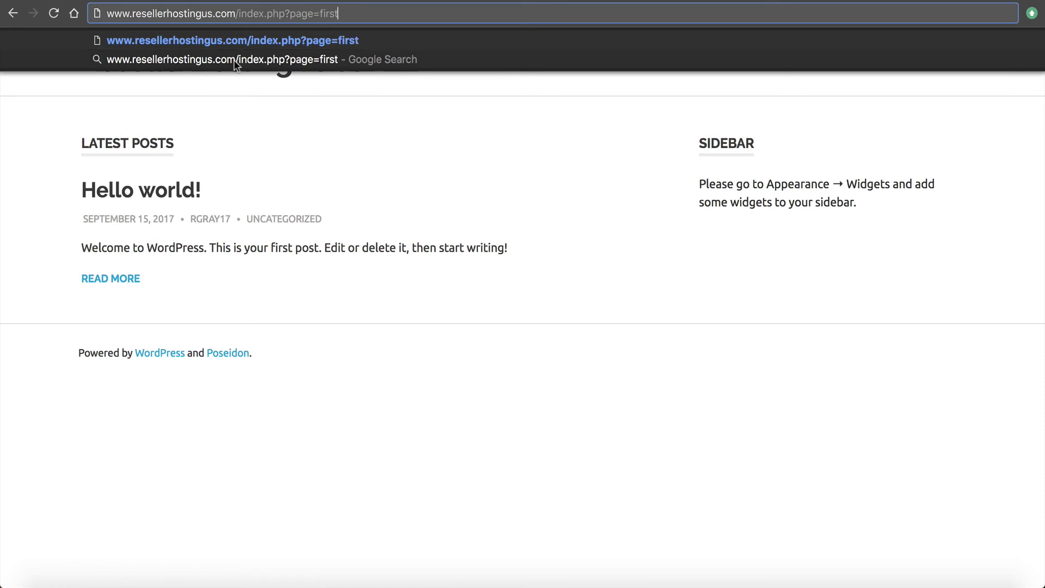
{"action": "mouse_move", "coordinate": [284, 13]}
{"action": "left_mouse_down"}
{"action": "mouse_move", "coordinate": [341, 12]}
{"action": "mouse_move", "coordinate": [279, 13]}
{"action": "left_mouse_up"}
{"action": "left_click", "coordinate": [339, 13]}
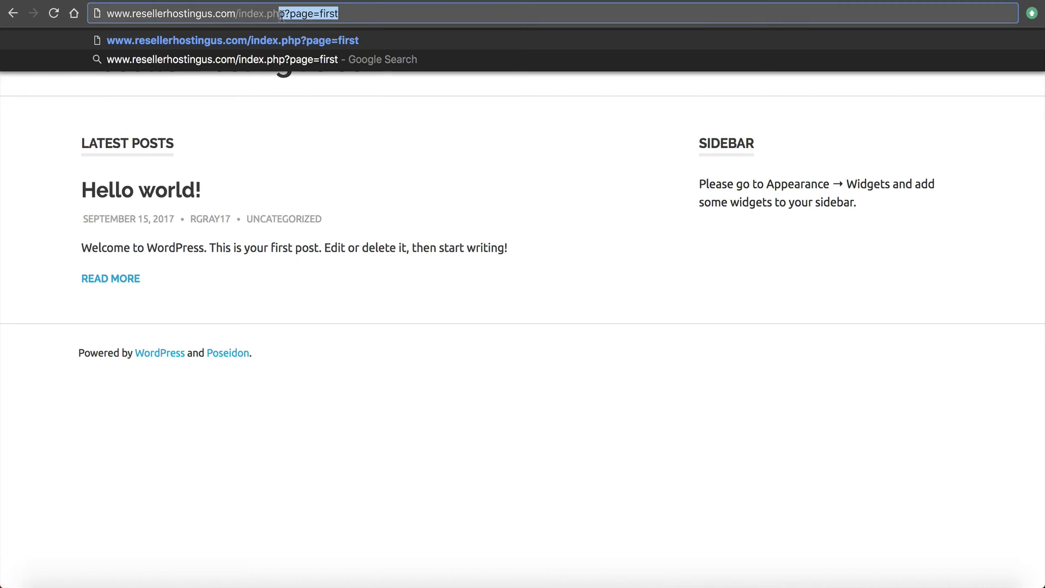
{"action": "left_click", "coordinate": [351, 182]}
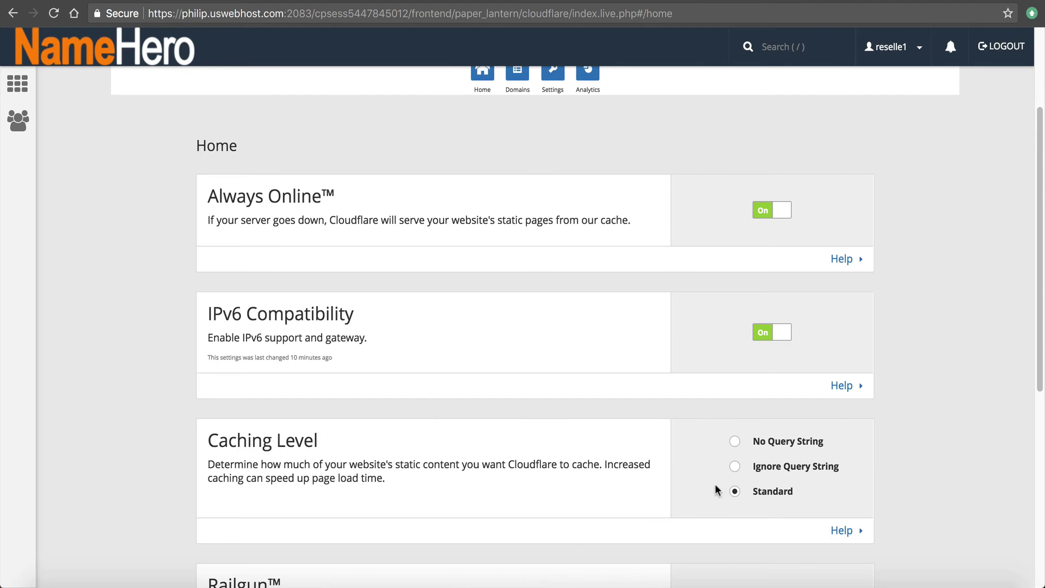
Expand and then collapse the Caching Level options explanation
{"action": "scroll", "coordinate": [724, 479], "scroll_direction": "down", "scroll_amount": 2}
{"action": "left_click", "coordinate": [842, 423]}
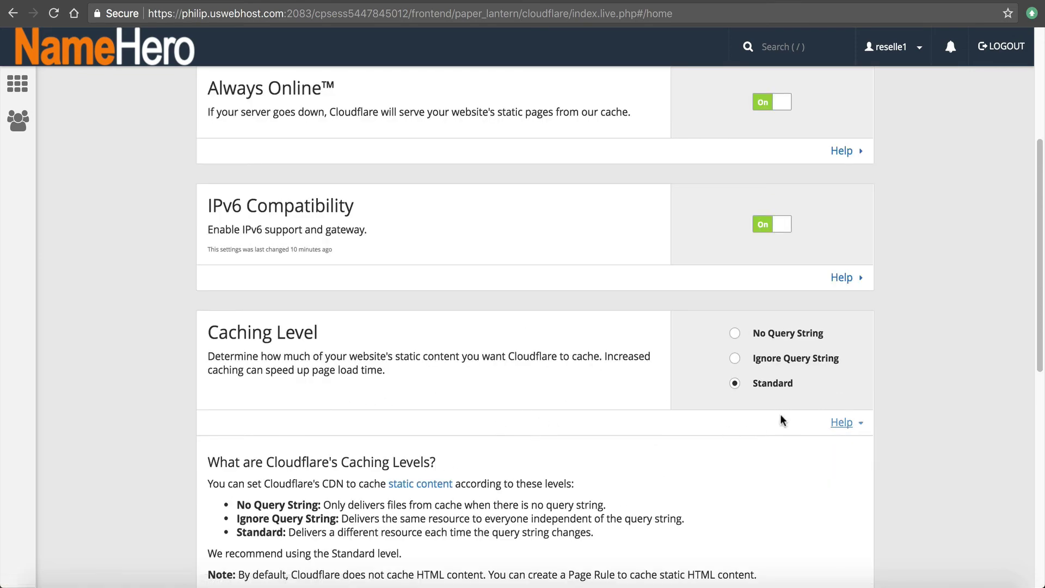
{"action": "left_click", "coordinate": [838, 424]}
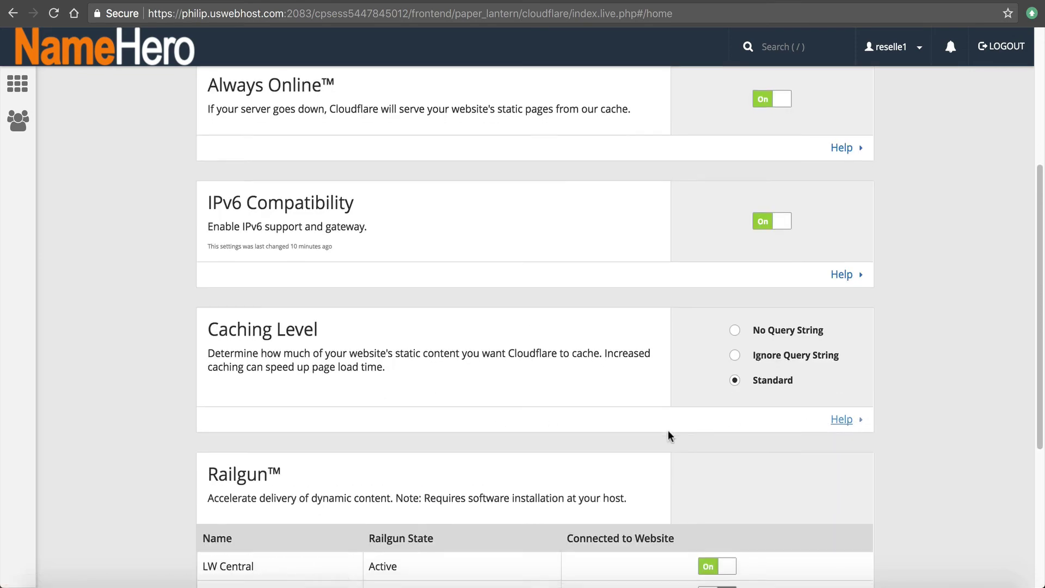
Read the Railgun explanation below, then hide it again
{"action": "scroll", "coordinate": [670, 429], "scroll_direction": "down", "scroll_amount": 3}
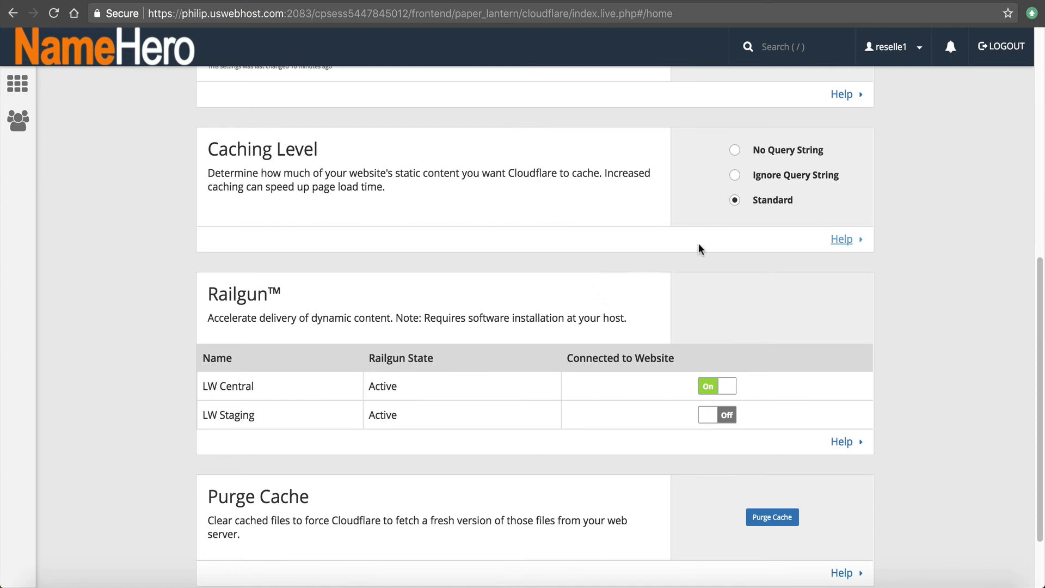
{"action": "scroll", "coordinate": [542, 363], "scroll_direction": "down", "scroll_amount": 1}
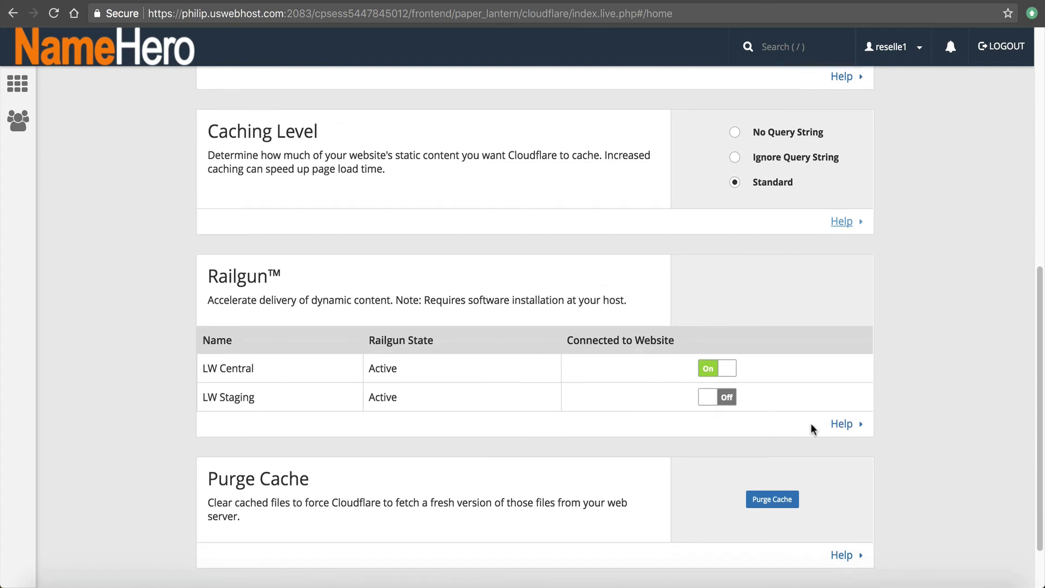
{"action": "left_click", "coordinate": [841, 424]}
{"action": "scroll", "coordinate": [756, 442], "scroll_direction": "down", "scroll_amount": 5}
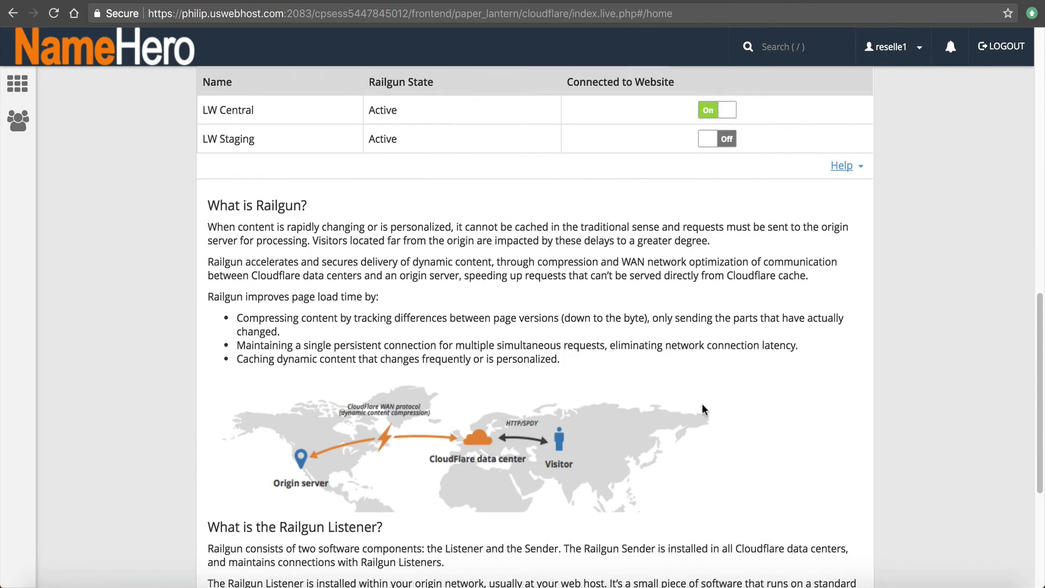
{"action": "scroll", "coordinate": [702, 409], "scroll_direction": "down", "scroll_amount": 2}
{"action": "scroll", "coordinate": [717, 316], "scroll_direction": "up", "scroll_amount": 3}
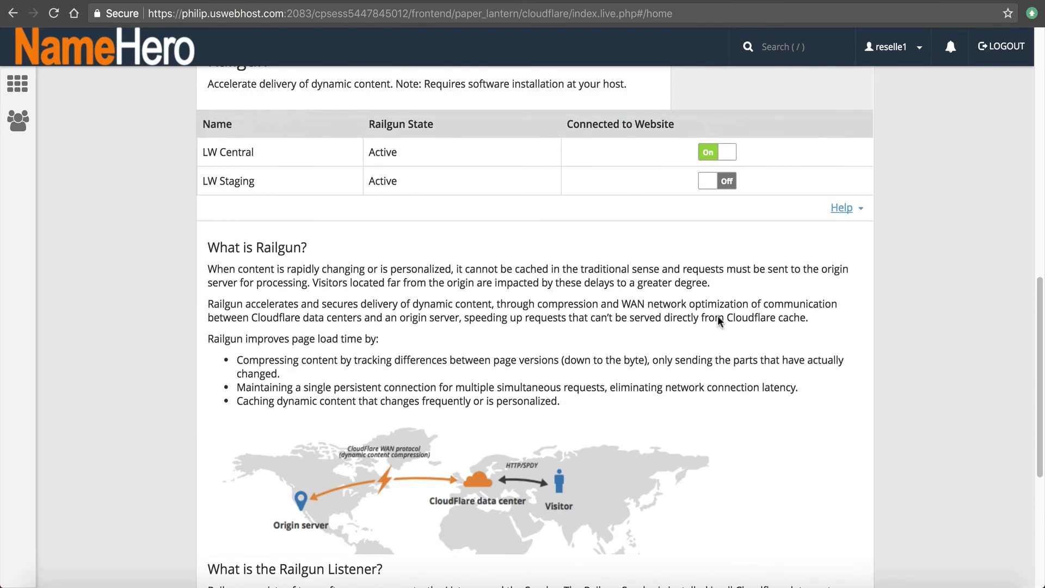
{"action": "left_click", "coordinate": [863, 210]}
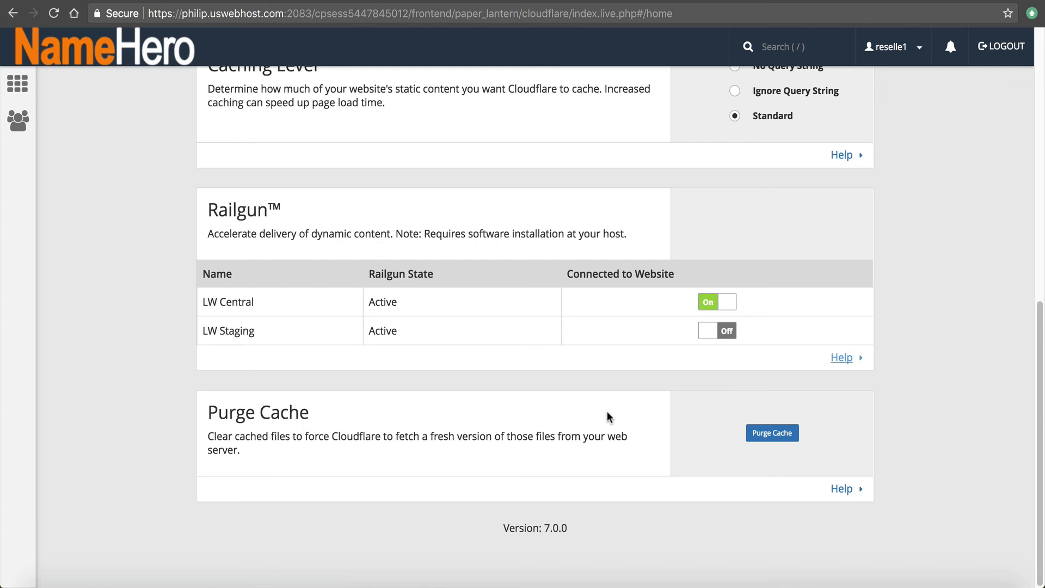
Purge everything from the Cloudflare cache and confirm the purge
{"action": "left_click", "coordinate": [780, 438]}
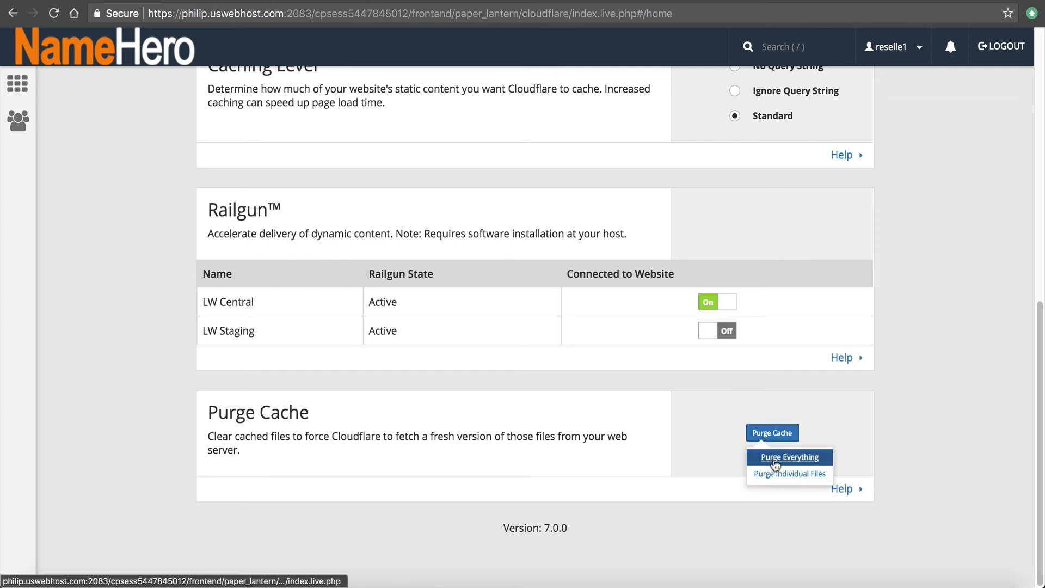
{"action": "left_click", "coordinate": [776, 458]}
{"action": "left_click", "coordinate": [456, 361]}
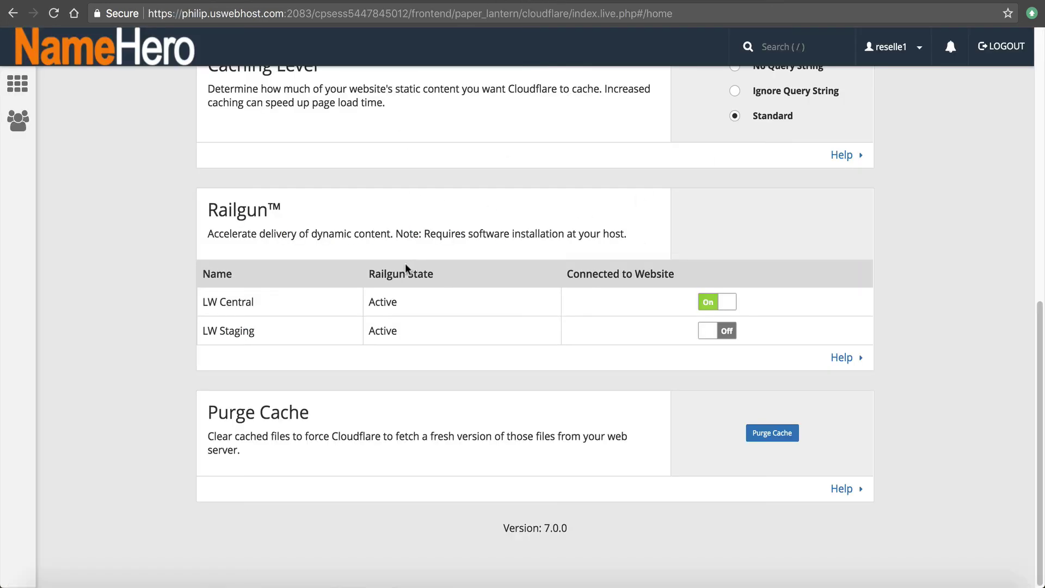
{"action": "scroll", "coordinate": [458, 354], "scroll_direction": "up", "scroll_amount": 15}
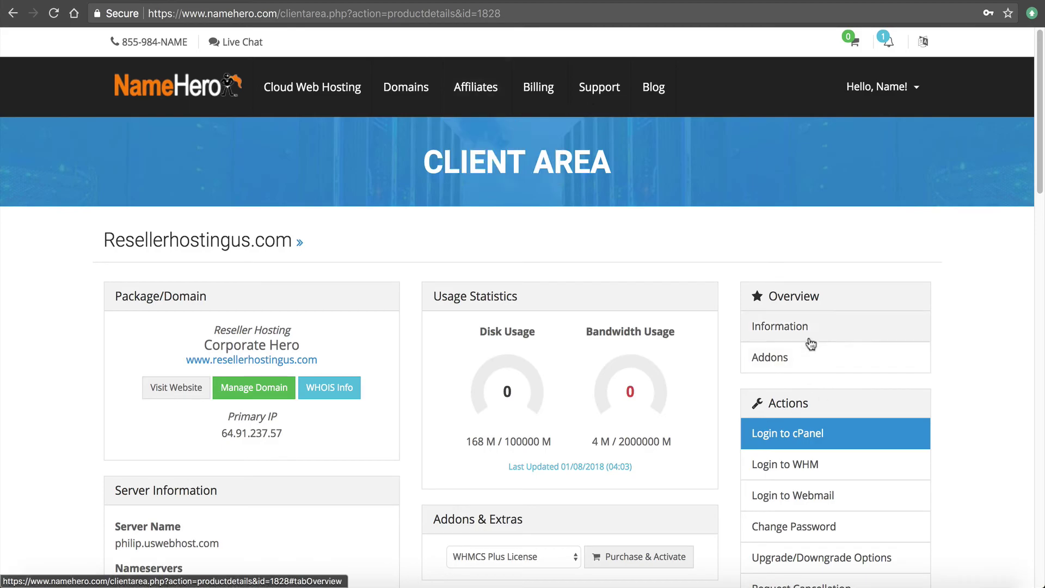
Log in to cPanel, search 'cloud', and scroll through the Cloudflare plugin settings
{"action": "left_click", "coordinate": [801, 434]}
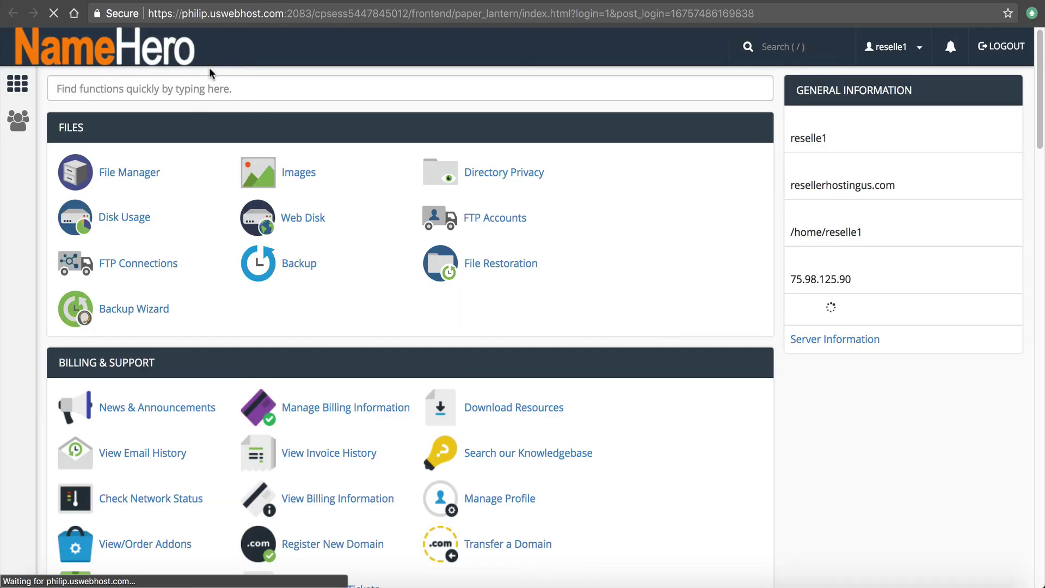
{"action": "type", "text": "cloud"}
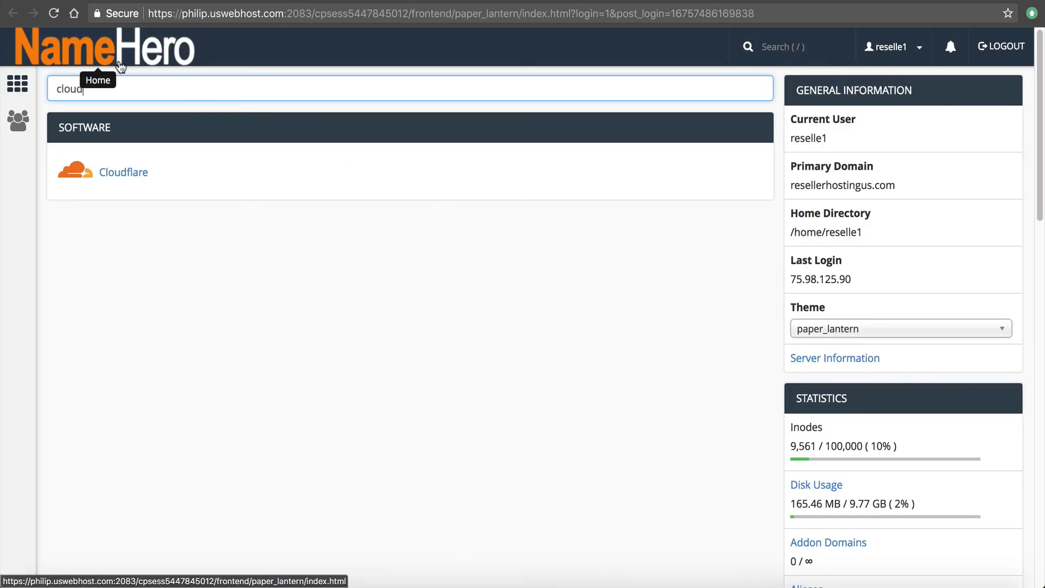
{"action": "left_click", "coordinate": [132, 166]}
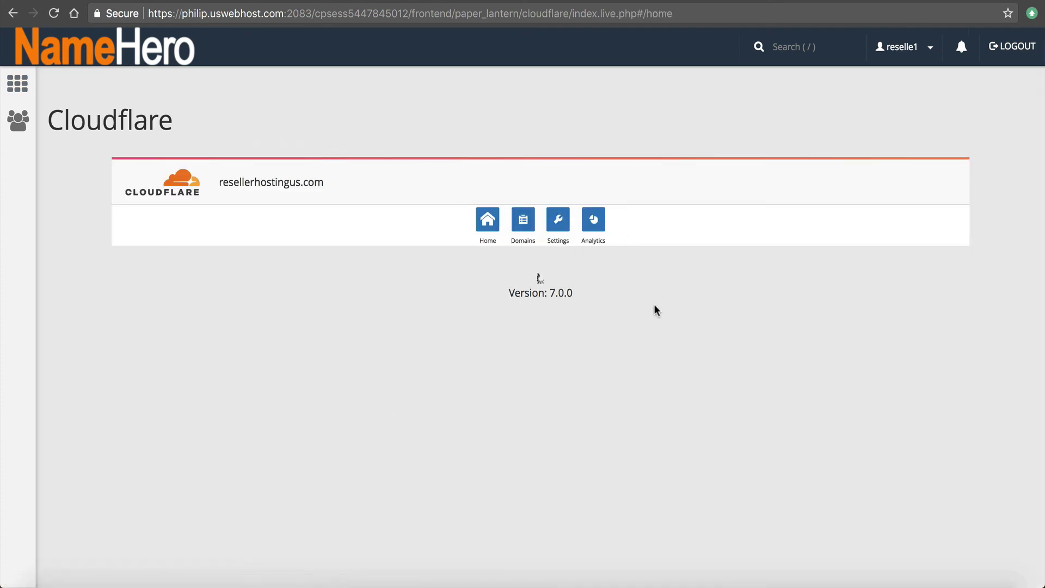
{"action": "scroll", "coordinate": [745, 235], "scroll_direction": "down", "scroll_amount": 10}
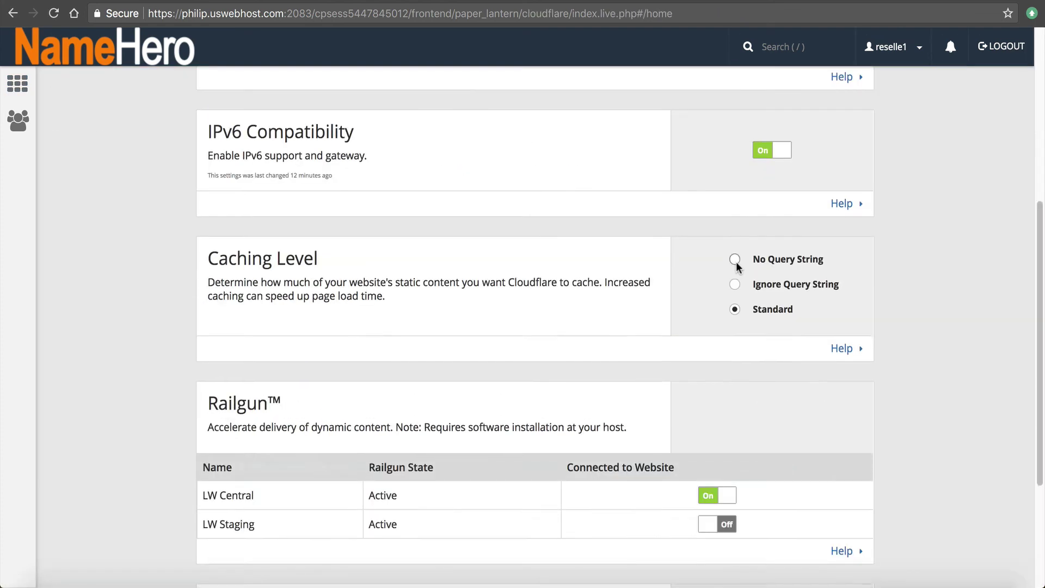
{"action": "scroll", "coordinate": [573, 297], "scroll_direction": "up", "scroll_amount": 10}
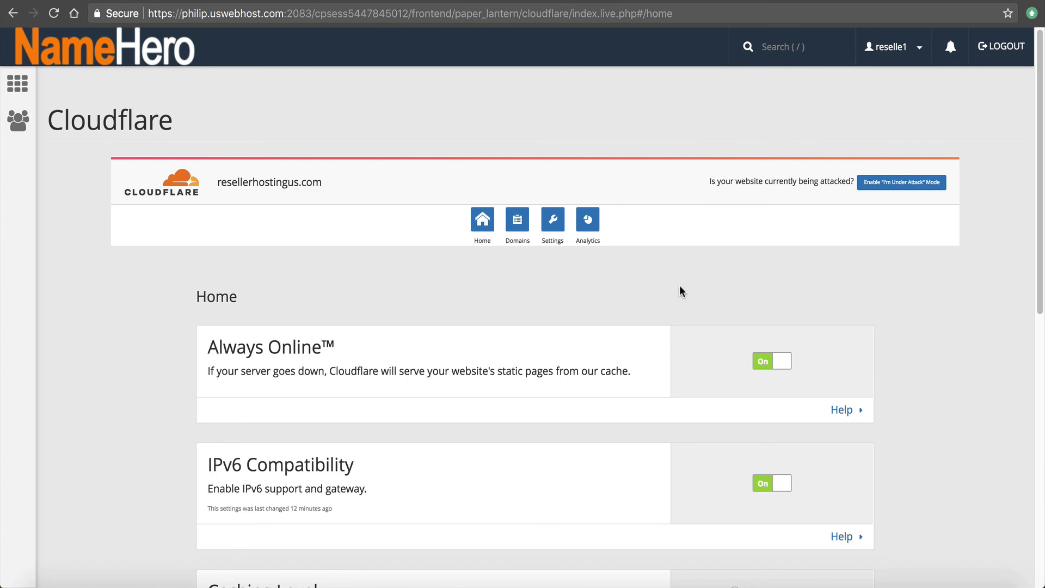
{"action": "scroll", "coordinate": [679, 285], "scroll_direction": "down", "scroll_amount": 6}
{"action": "scroll", "coordinate": [528, 394], "scroll_direction": "up", "scroll_amount": 6}
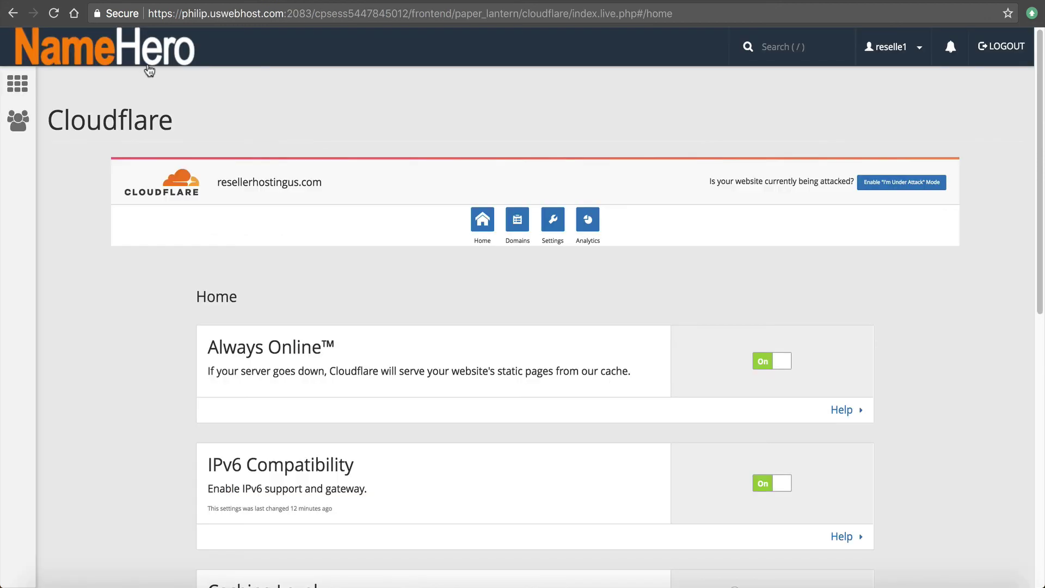
Search 'ssl' and check SSL/TLS Status: 9 domains with AutoSSL Domain Validated certificates
{"action": "left_click", "coordinate": [145, 65]}
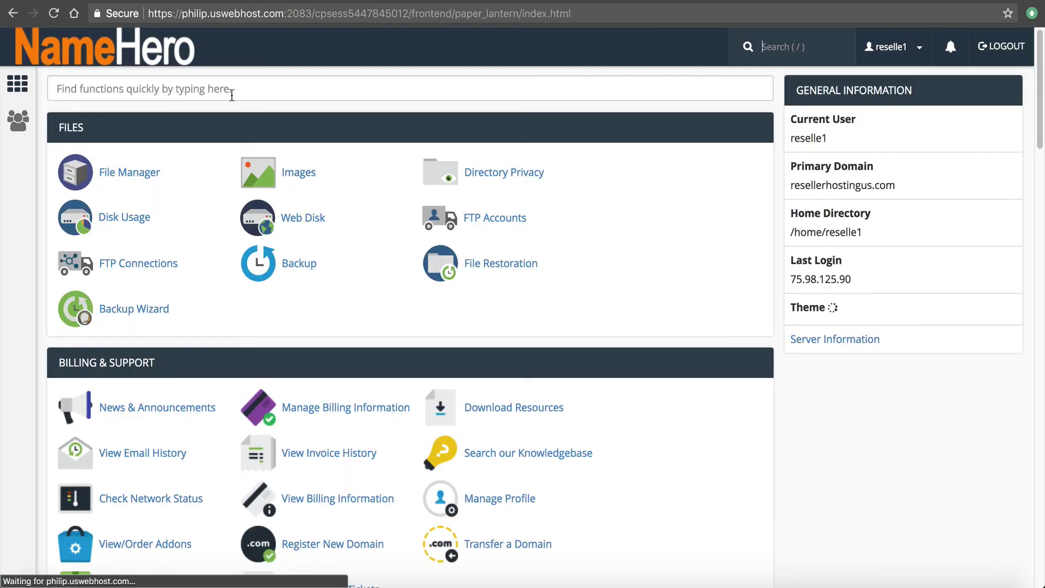
{"action": "left_click", "coordinate": [231, 91]}
{"action": "type", "text": "ssl"}
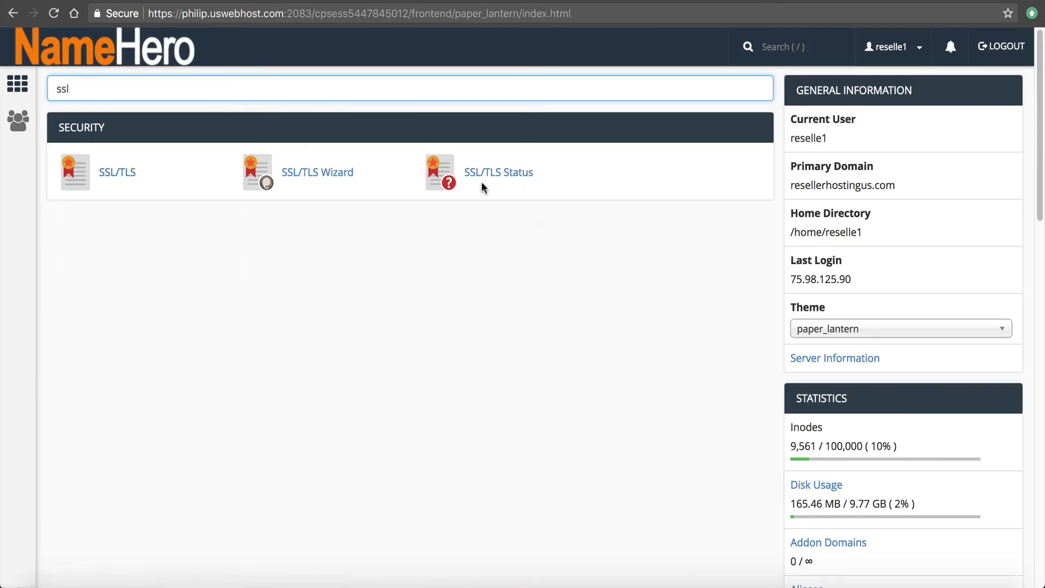
{"action": "left_click", "coordinate": [481, 183]}
{"action": "scroll", "coordinate": [170, 363], "scroll_direction": "down", "scroll_amount": 3}
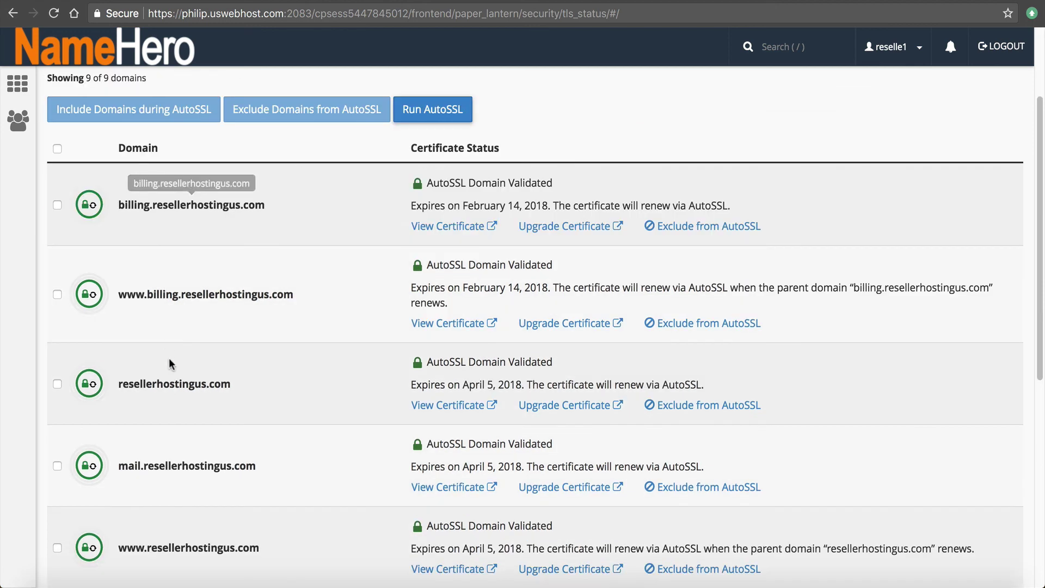
{"action": "scroll", "coordinate": [170, 364], "scroll_direction": "down", "scroll_amount": 7}
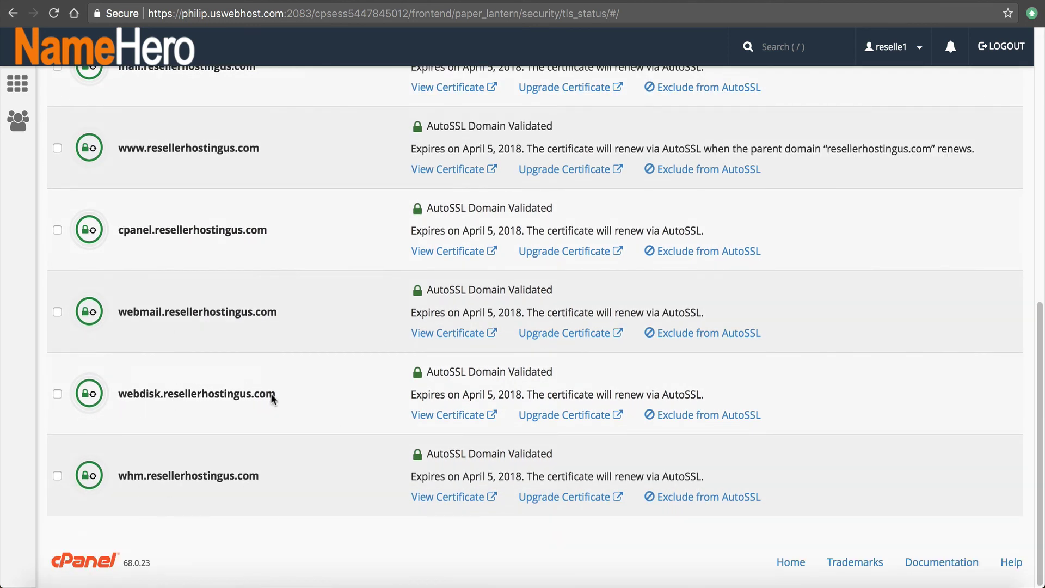
{"action": "scroll", "coordinate": [272, 394], "scroll_direction": "up", "scroll_amount": 10}
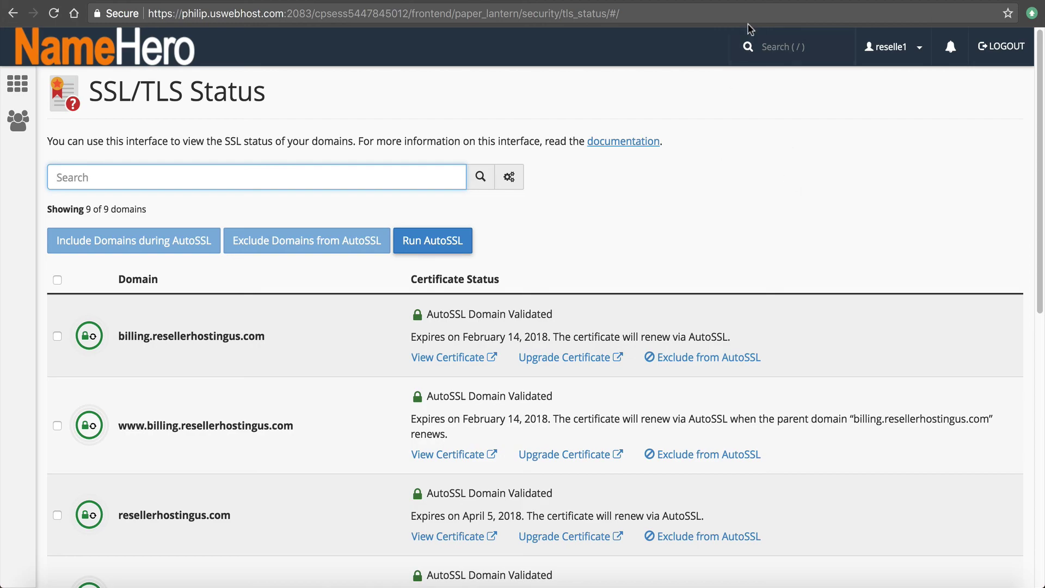
{"action": "left_click", "coordinate": [748, 3]}
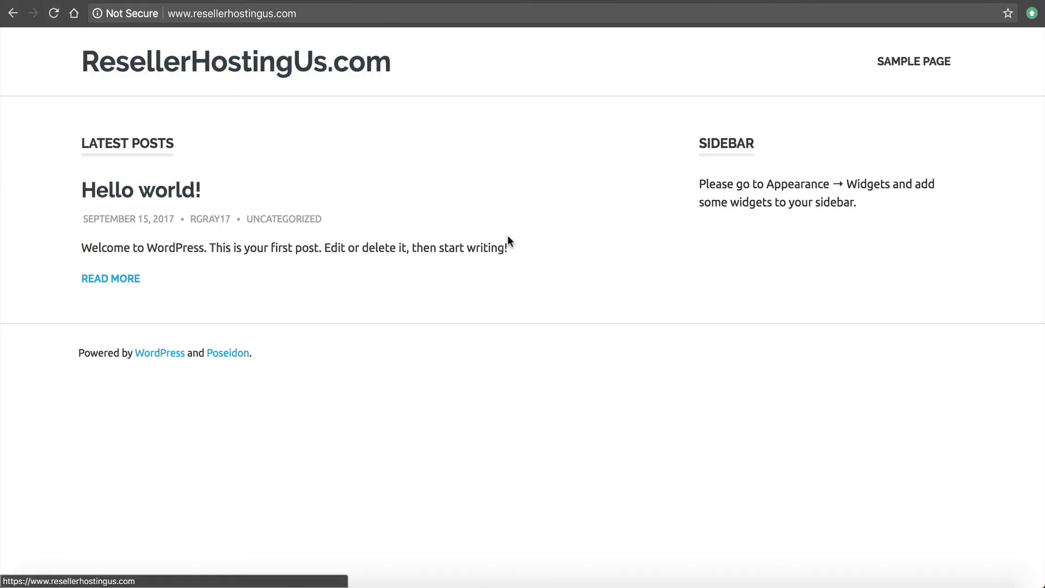
{"action": "left_click", "coordinate": [748, 2]}
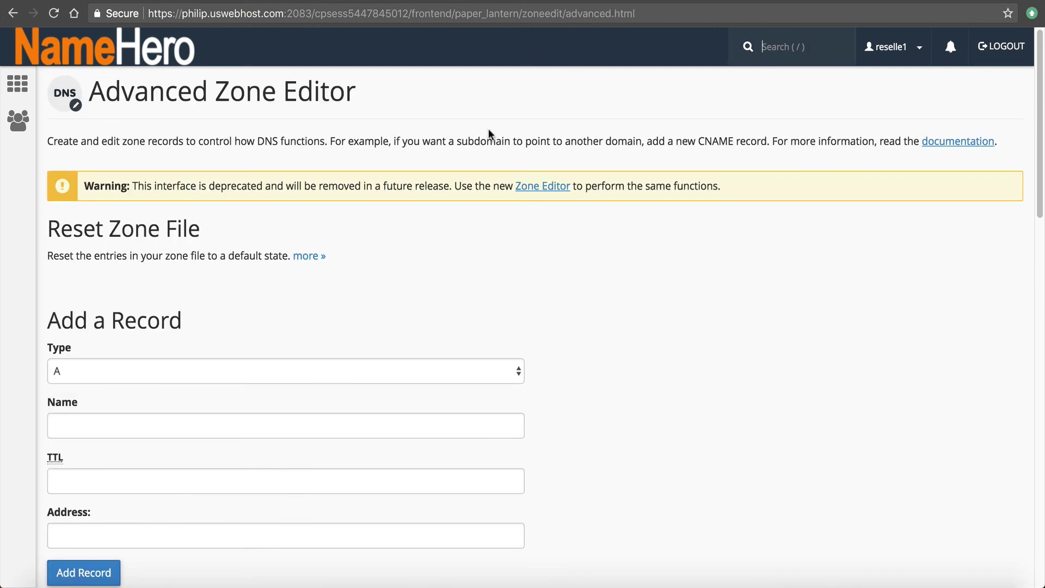
{"action": "scroll", "coordinate": [490, 163], "scroll_direction": "down", "scroll_amount": 5}
{"action": "scroll", "coordinate": [490, 247], "scroll_direction": "down", "scroll_amount": 3}
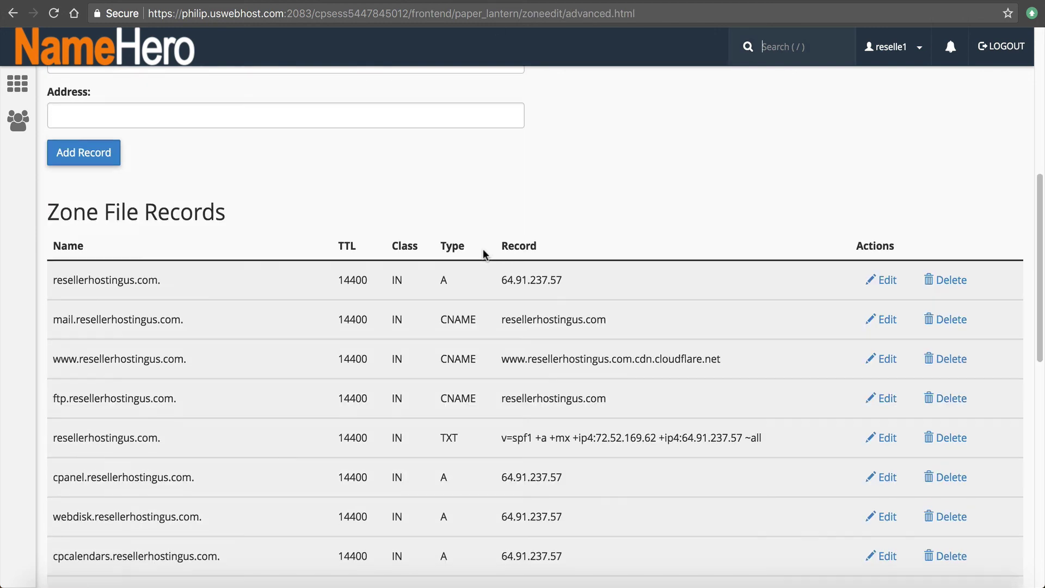
{"action": "scroll", "coordinate": [533, 413], "scroll_direction": "down", "scroll_amount": 12}
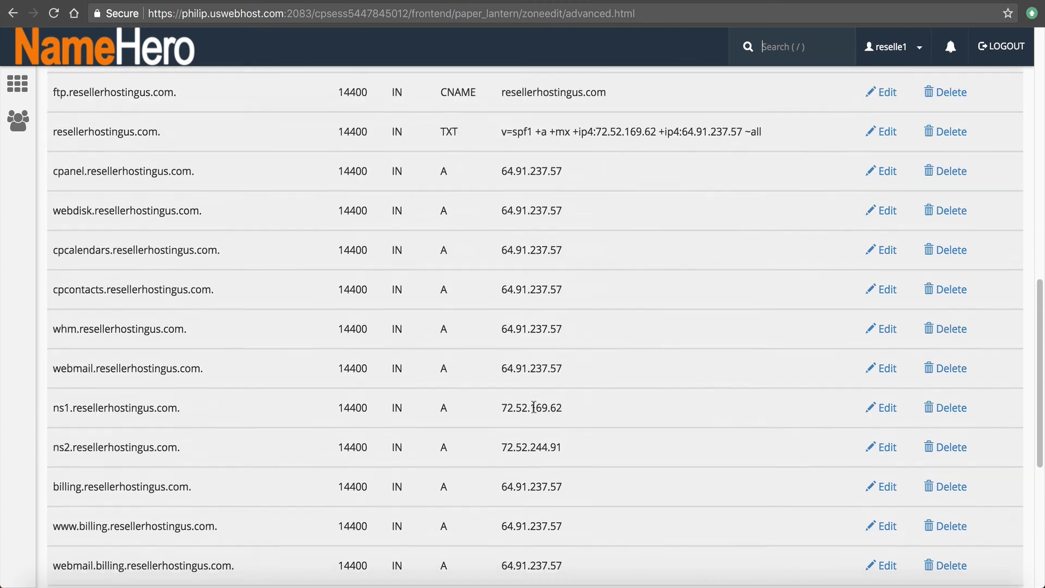
{"action": "scroll", "coordinate": [532, 412], "scroll_direction": "up", "scroll_amount": 8}
{"action": "scroll", "coordinate": [252, 277], "scroll_direction": "up", "scroll_amount": 5}
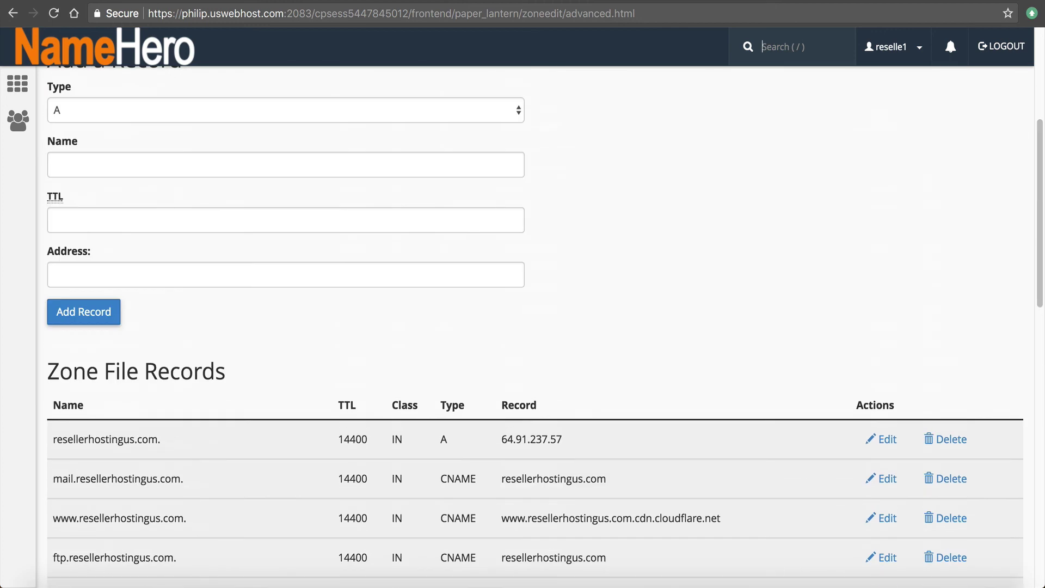
{"action": "left_click", "coordinate": [53, 13]}
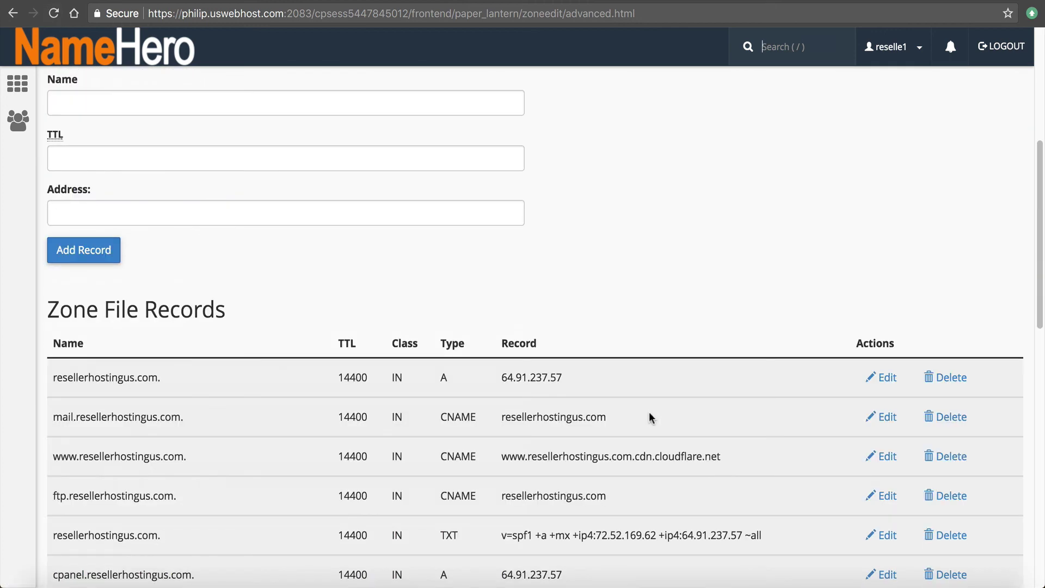
{"action": "left_click_drag", "start_coordinate": [721, 456], "coordinate": [499, 457]}
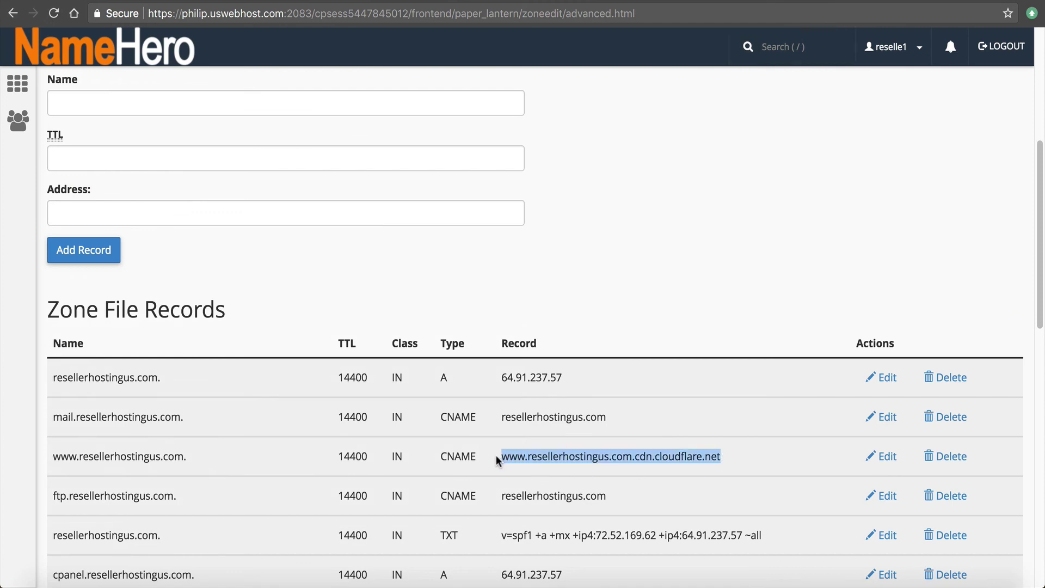
Highlight the cloudflare-resolve-to CNAME record pointing to resellerhostingus.com
{"action": "scroll", "coordinate": [591, 452], "scroll_direction": "down", "scroll_amount": 10}
{"action": "scroll", "coordinate": [601, 444], "scroll_direction": "down", "scroll_amount": 6}
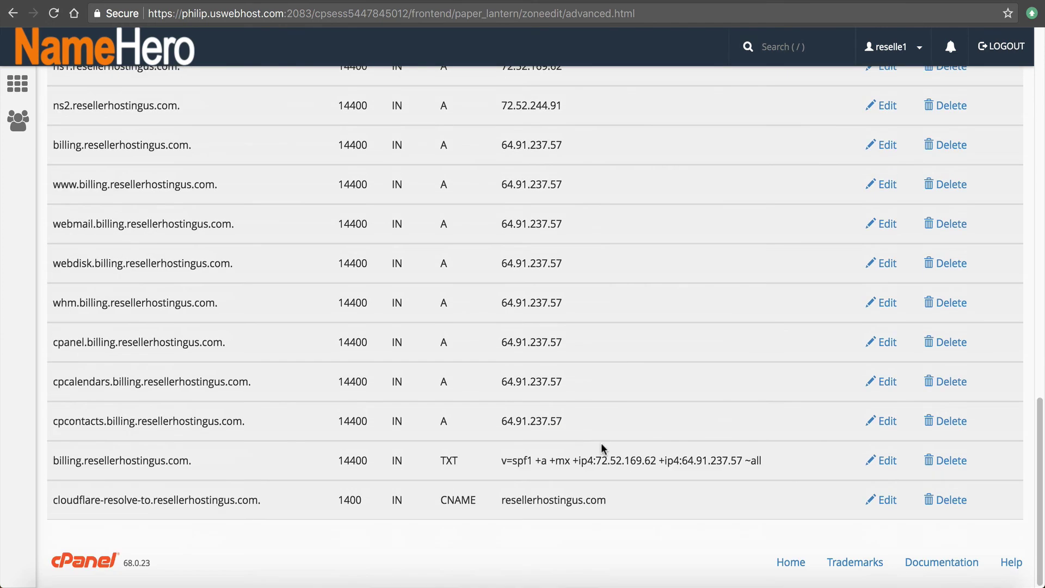
{"action": "scroll", "coordinate": [658, 460], "scroll_direction": "up", "scroll_amount": 6}
{"action": "scroll", "coordinate": [659, 461], "scroll_direction": "down", "scroll_amount": 5}
{"action": "left_click_drag", "start_coordinate": [259, 501], "coordinate": [33, 485]}
{"action": "left_click_drag", "start_coordinate": [561, 500], "coordinate": [539, 504]}
{"action": "left_click", "coordinate": [617, 510]}
{"action": "scroll", "coordinate": [595, 455], "scroll_direction": "up", "scroll_amount": 20}
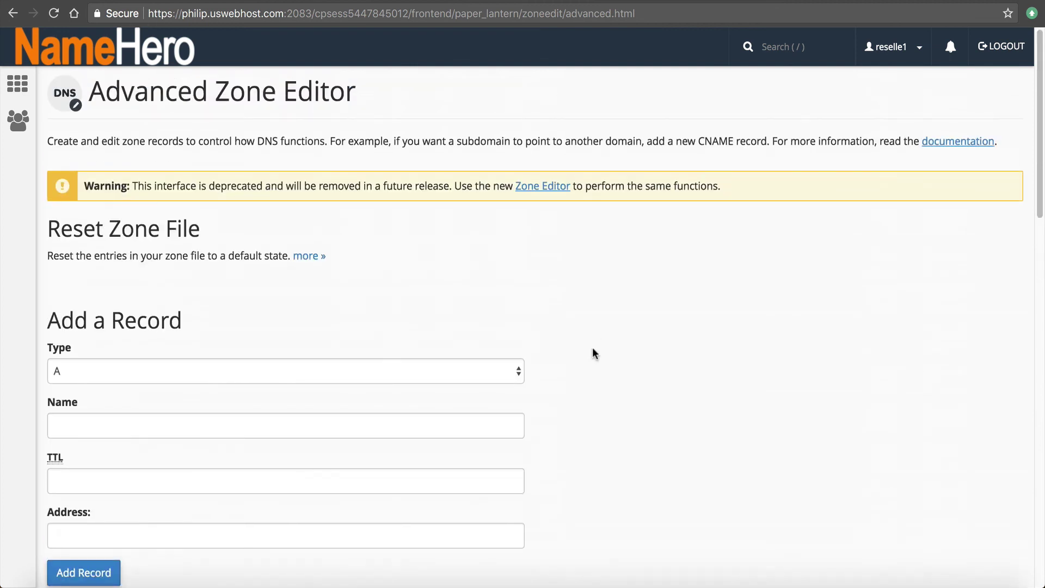